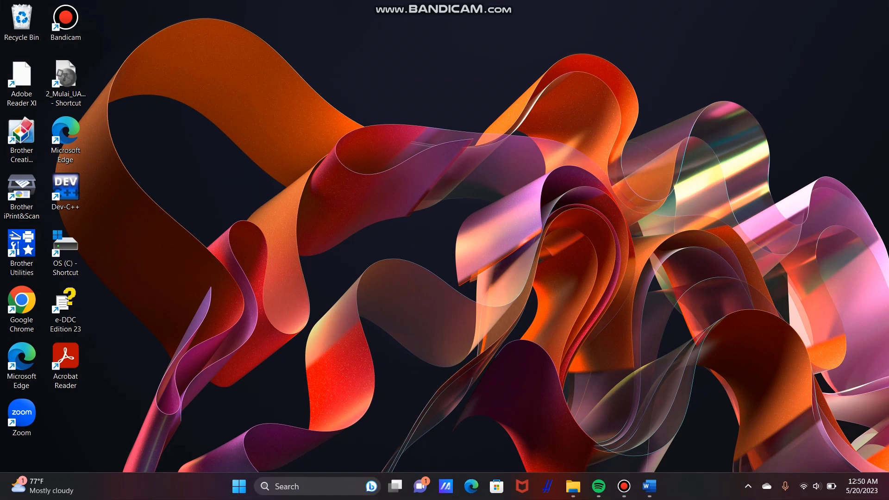
Open the Tugas minggu 15 document and look over its book table and the empty No Klasifikasi column
left_click(650, 486)
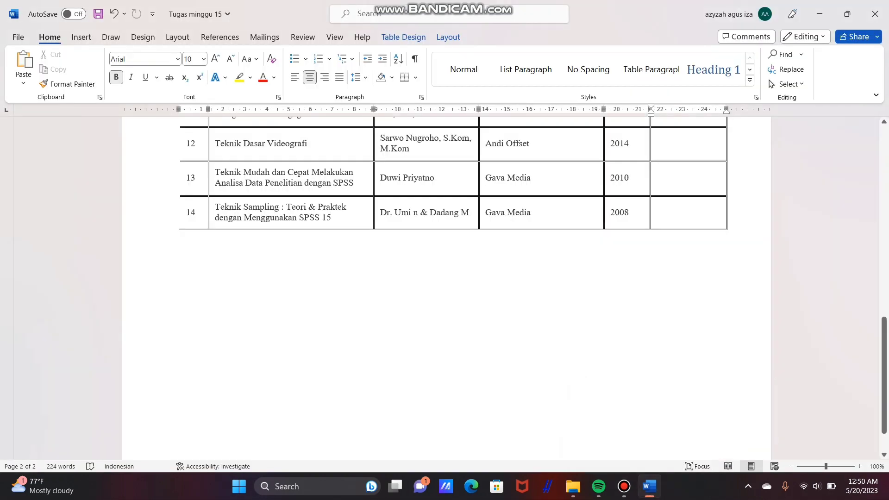
scroll(447, 287, "up", 5)
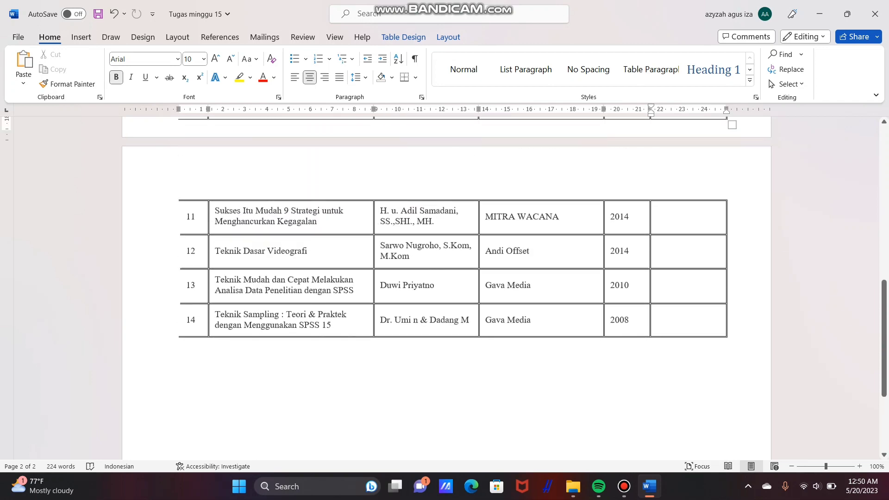
scroll(447, 288, "up", 1)
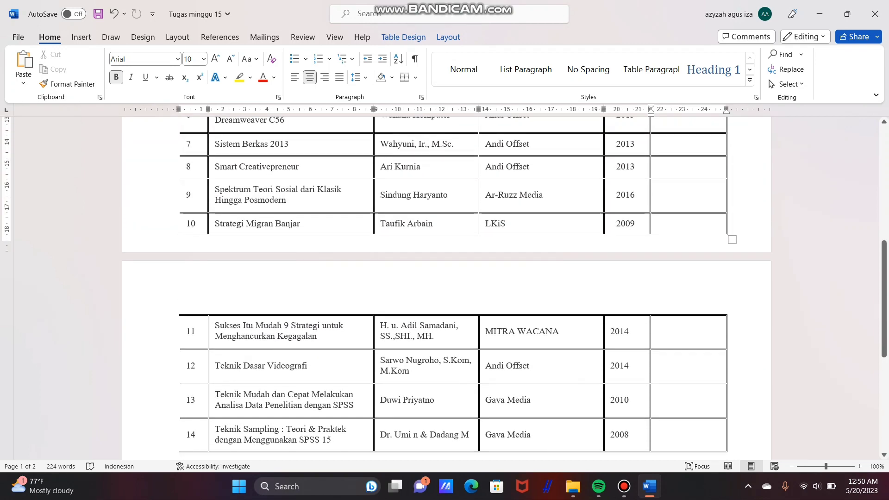
scroll(447, 287, "up", 7)
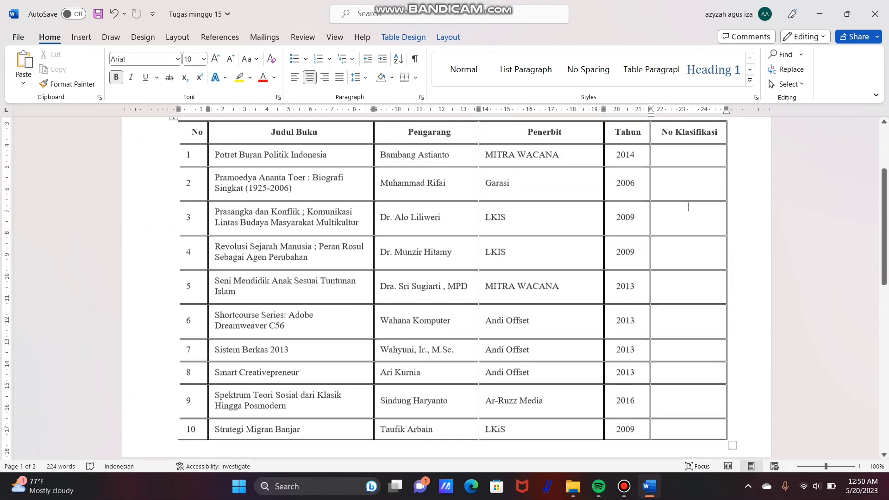
scroll(447, 288, "up", 1)
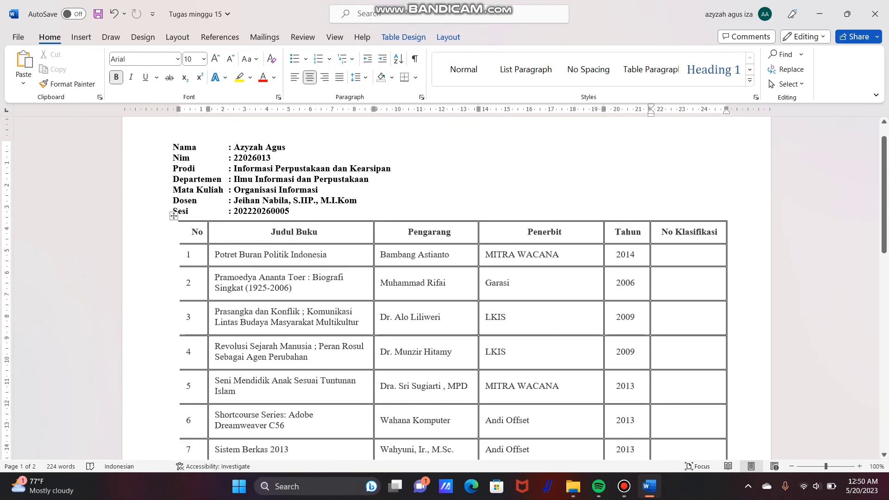
left_click(689, 306)
scroll(447, 288, "down", 1)
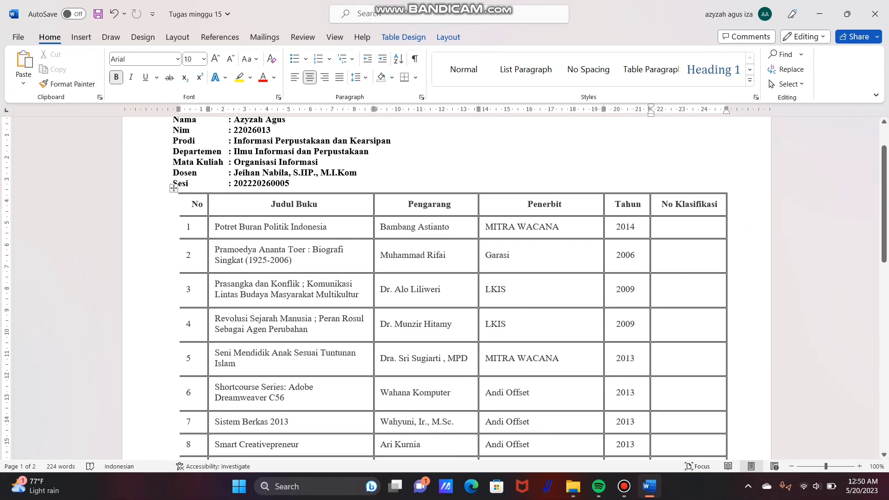
left_click(820, 14)
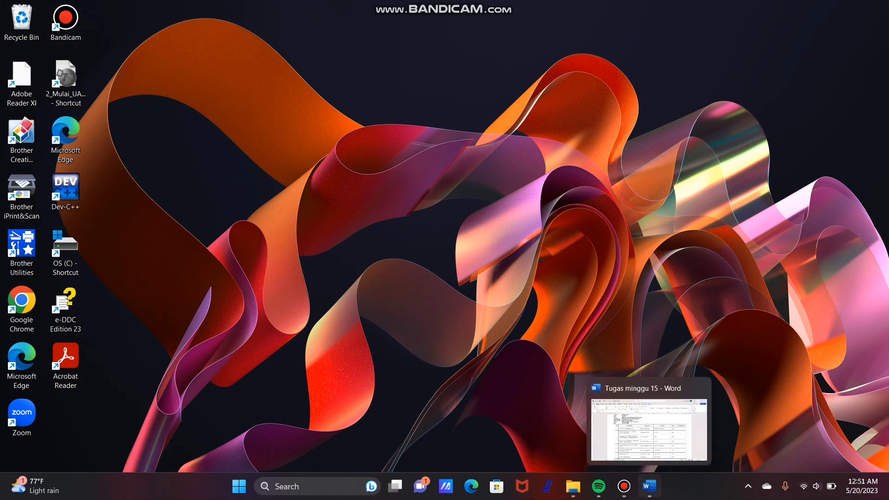
left_click(650, 487)
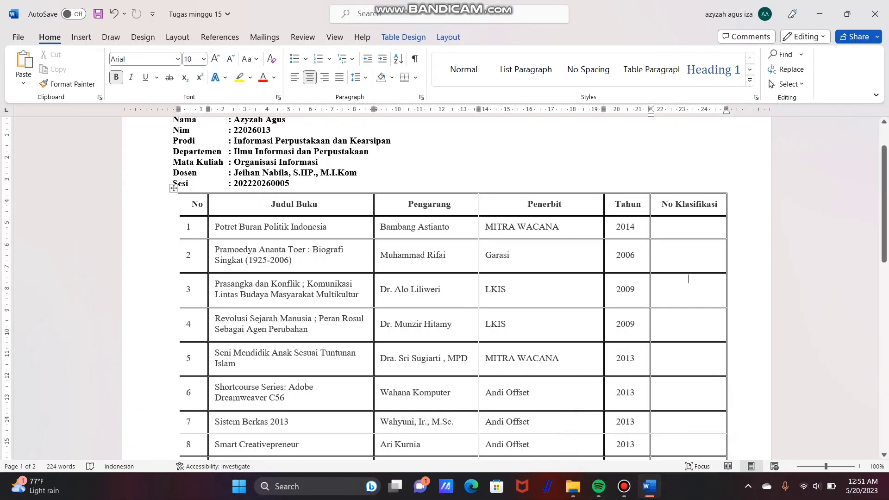
left_click(819, 14)
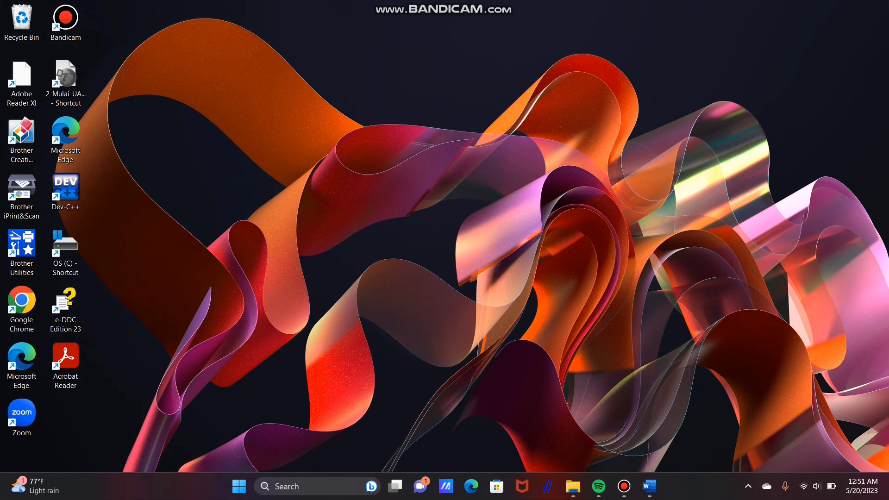
Launch e-DDC Edition 23, maximize its window, and return to it after checking the book table in Word
double_click(65, 308)
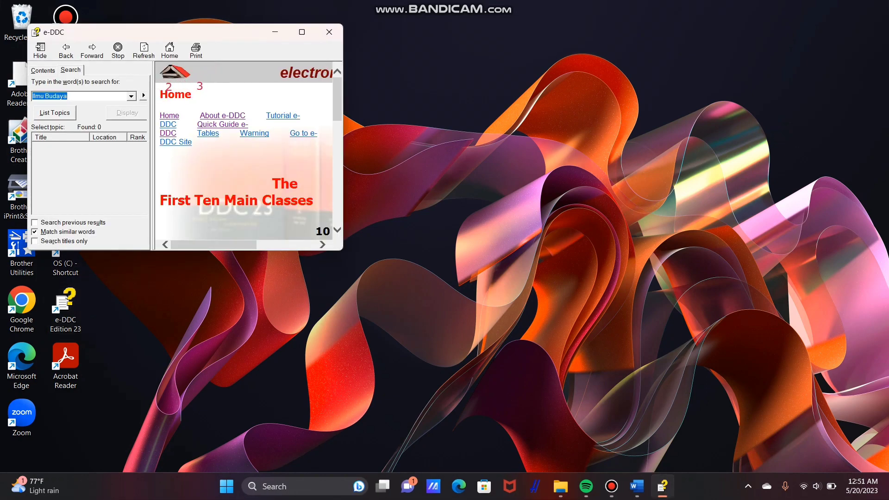
left_click(302, 31)
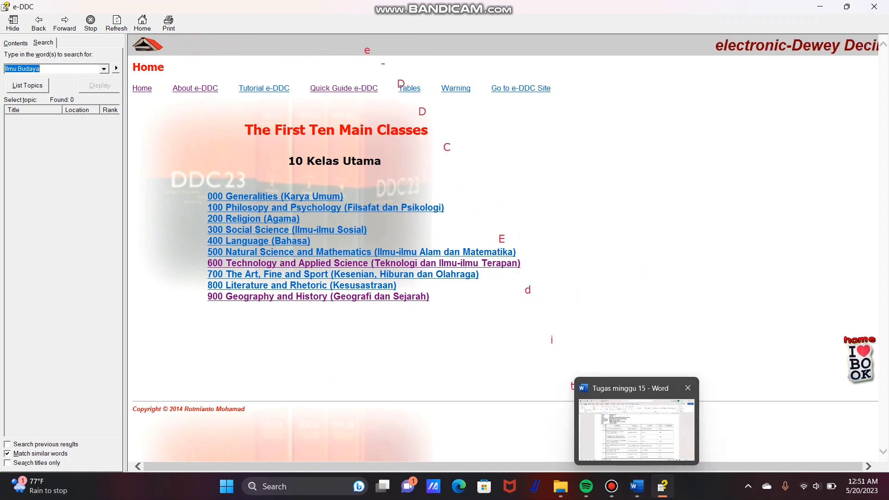
left_click(637, 486)
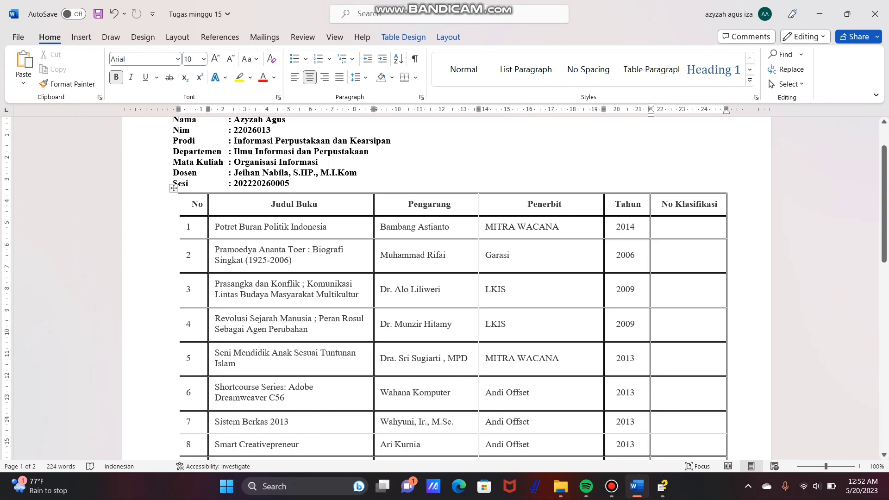
mouse_move(662, 486)
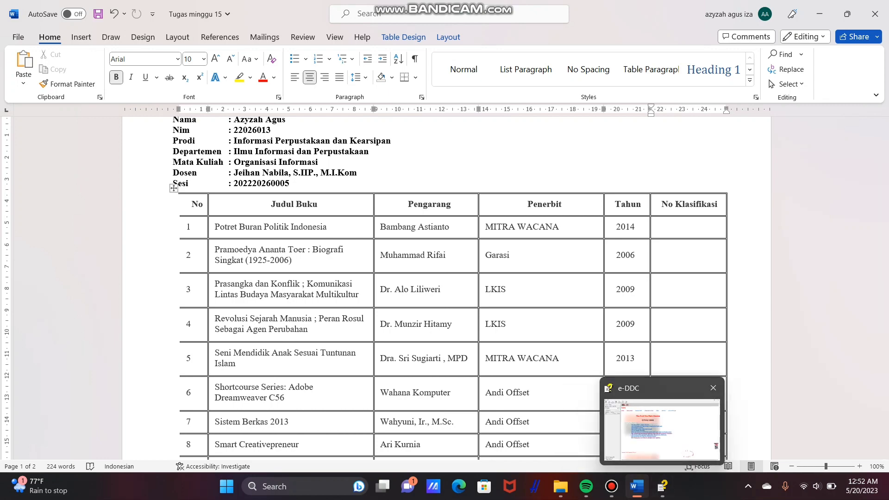
left_click(662, 428)
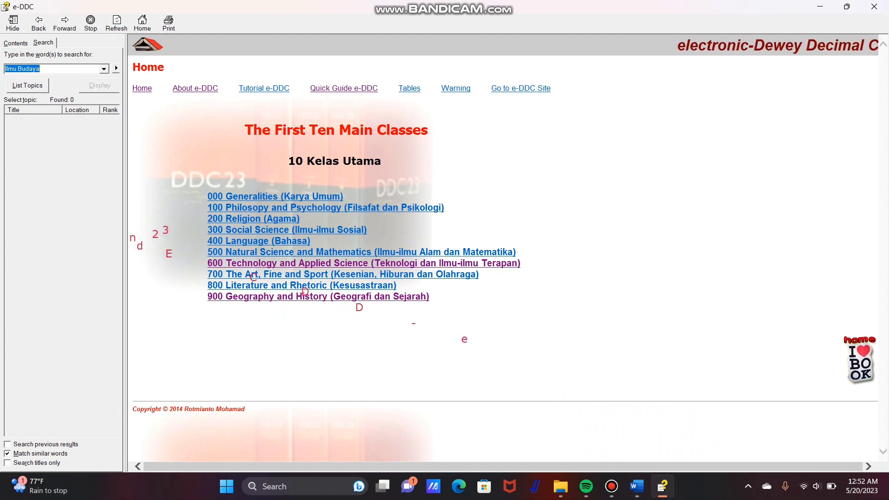
Search e-DDC for "Politik Indonesia" and open the topic 320 - 329 Ilmu Politik dan Pemerintahan
key("shift+Tab")
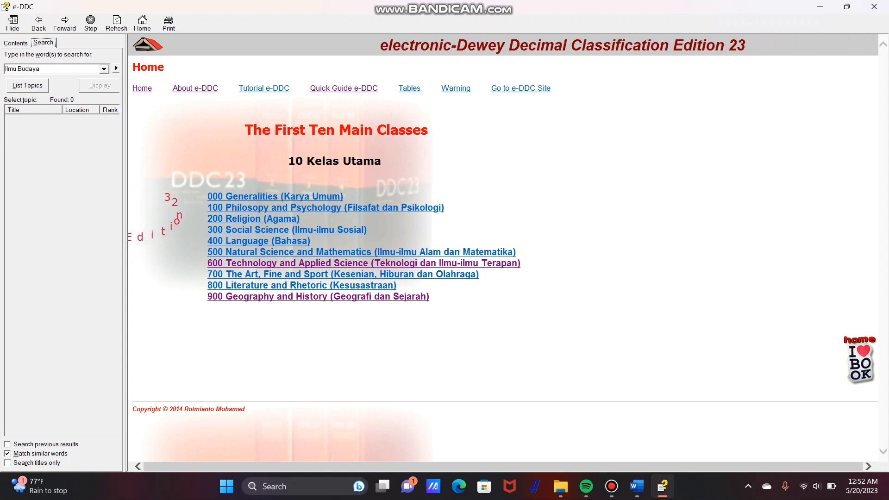
key("Tab")
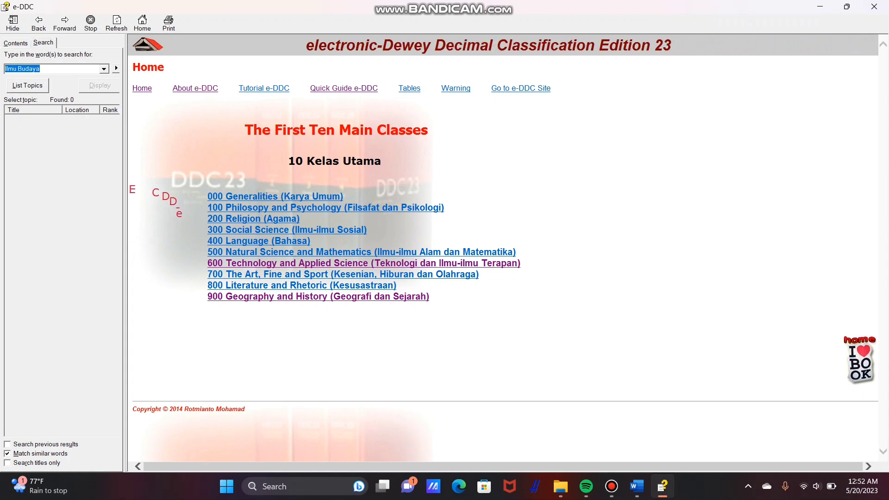
key("BackSpace")
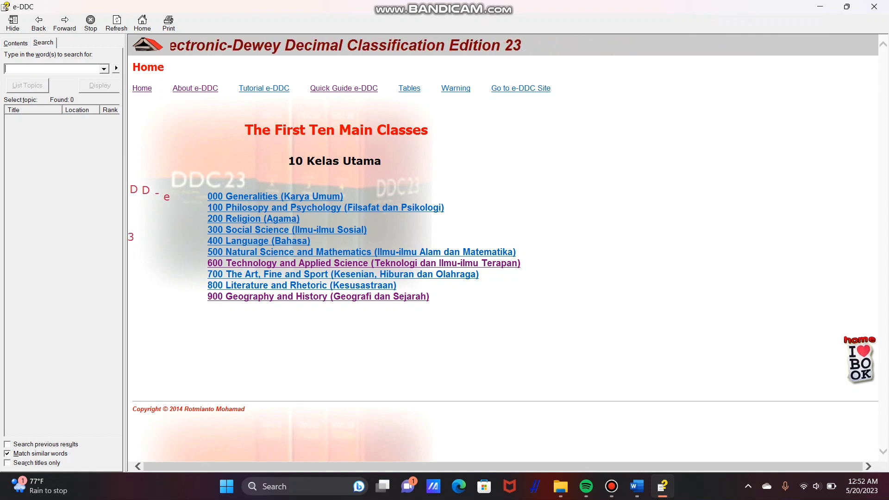
type("Polit")
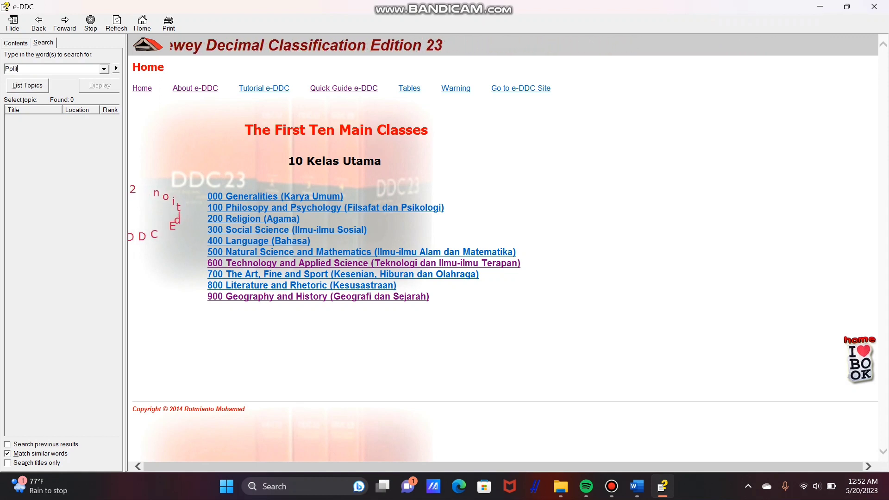
type("ik Indonesia")
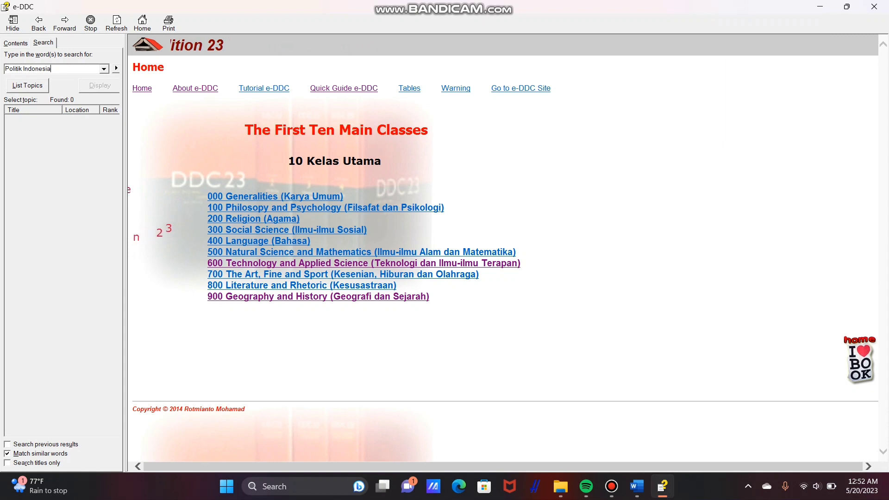
key("Return")
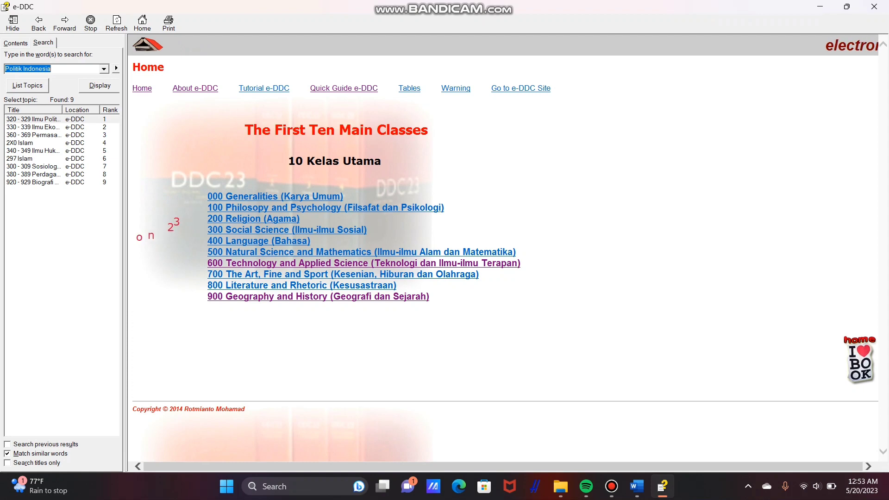
left_click(33, 119)
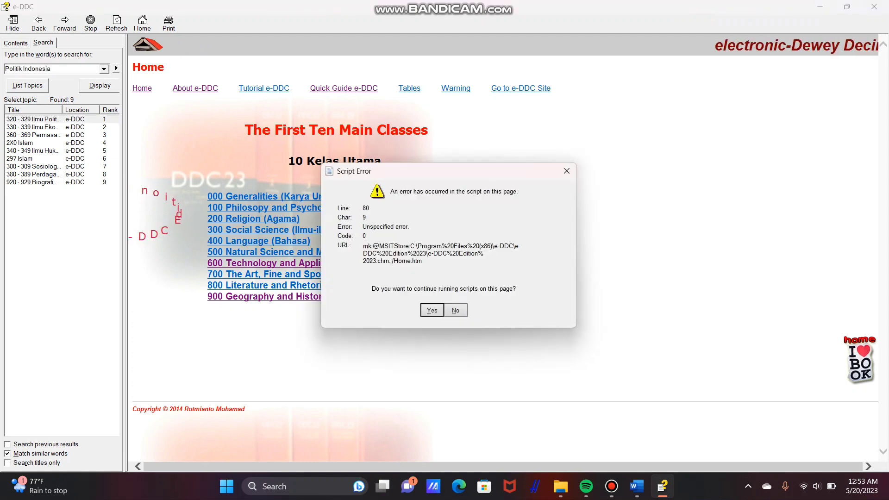
key("Return")
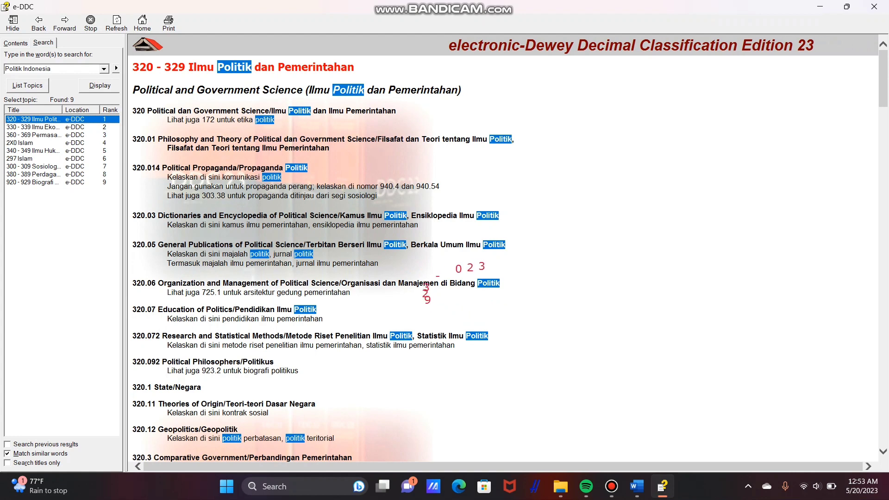
Copy the class number 320.9598 of the entry for political situation and condition in Indonesia
scroll(508, 248, "down", 3)
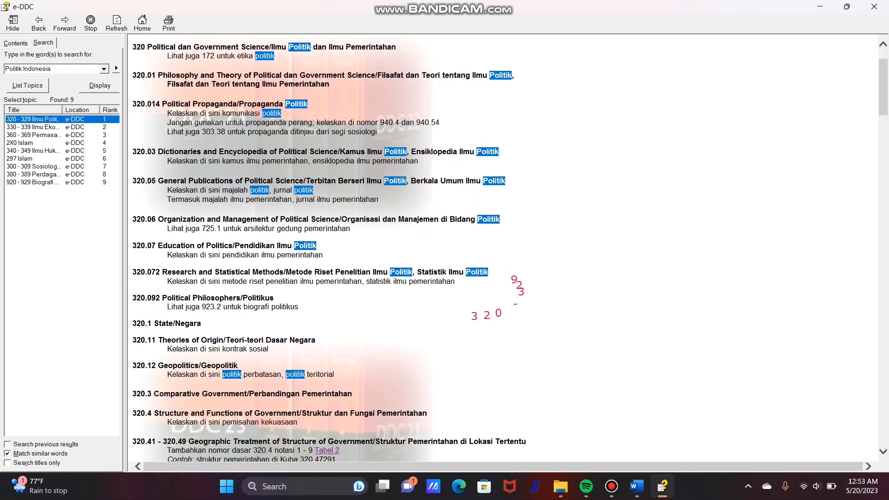
scroll(508, 248, "down", 3)
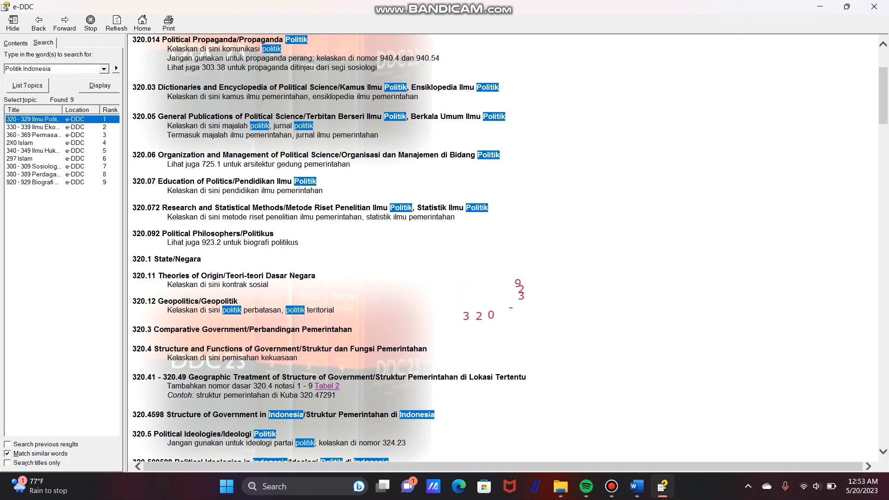
scroll(505, 247, "down", 3)
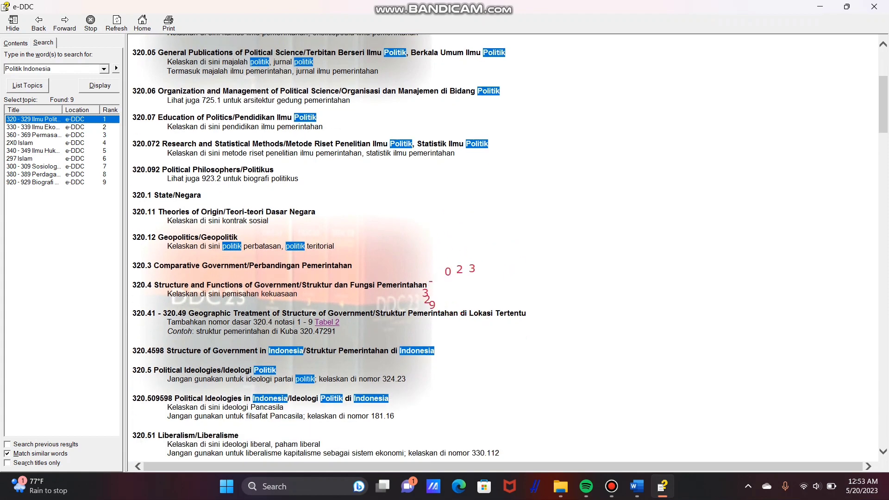
scroll(505, 248, "down", 3)
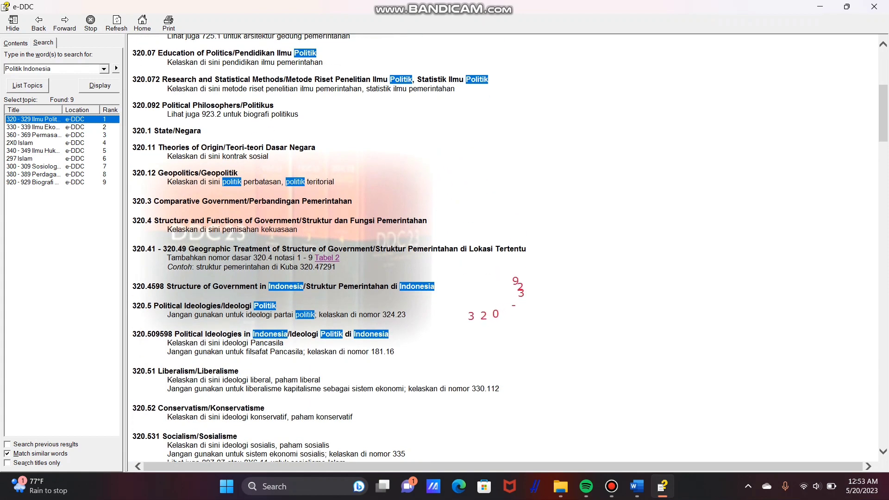
scroll(505, 248, "down", 3)
scroll(505, 248, "down", 3)
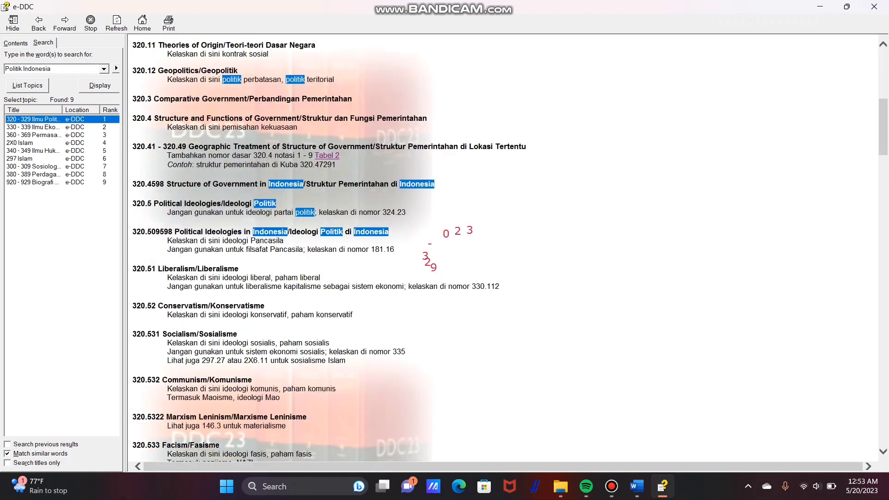
scroll(505, 247, "down", 3)
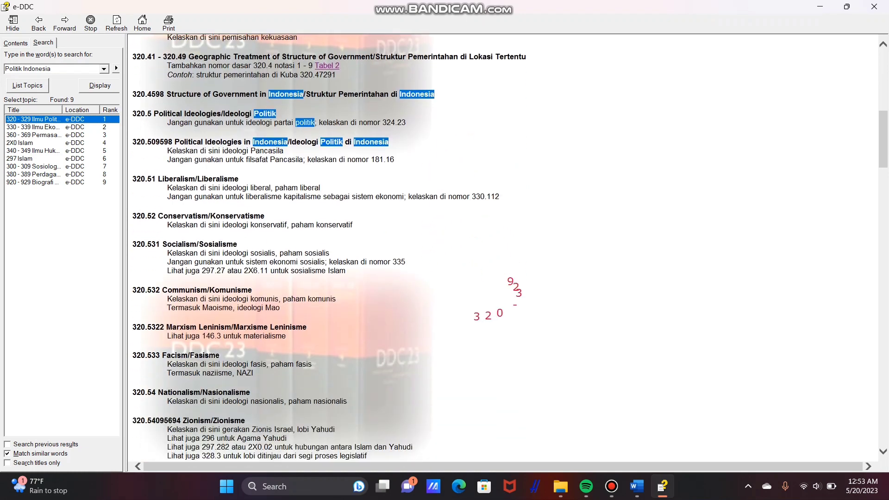
scroll(505, 248, "down", 3)
scroll(505, 248, "down", 3)
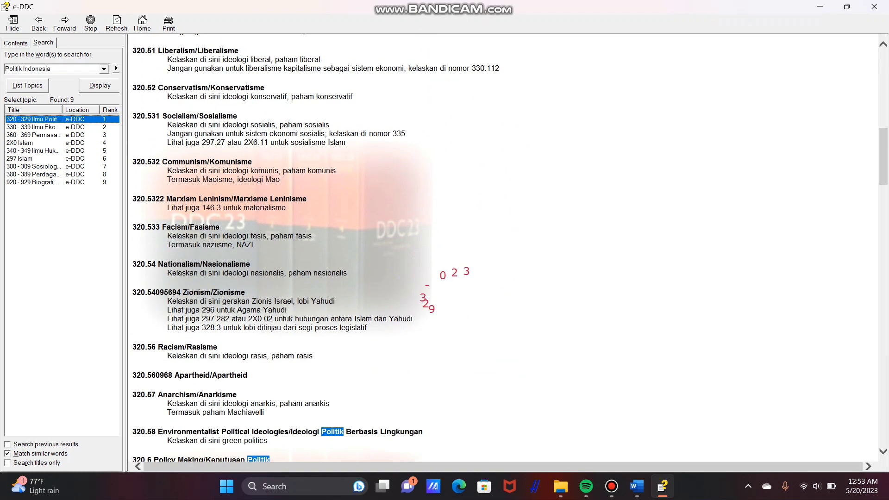
scroll(504, 247, "down", 12)
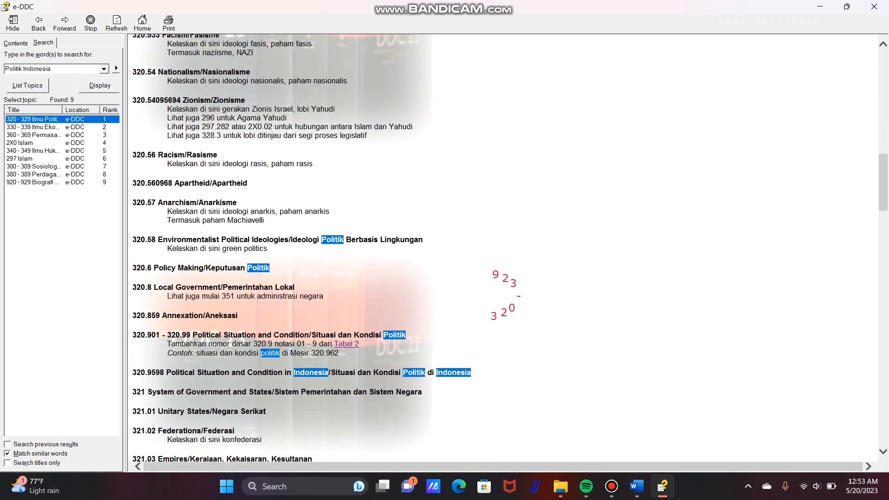
scroll(505, 248, "down", 3)
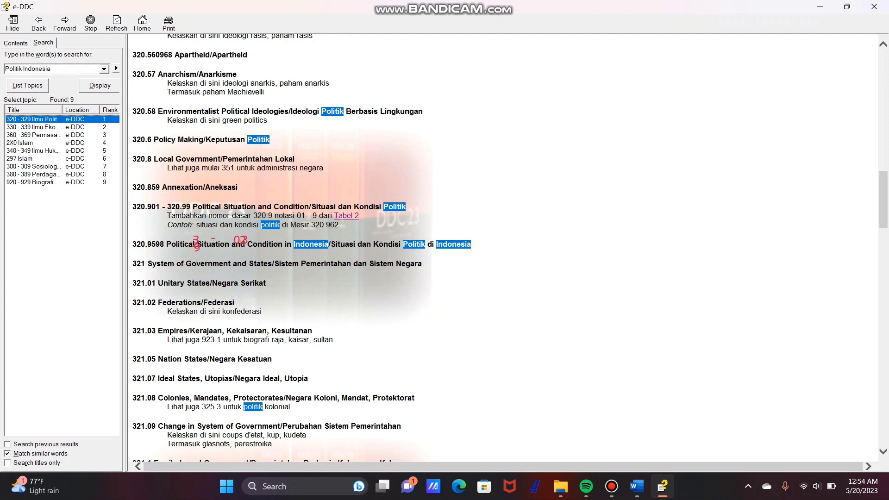
left_click_drag(163, 244, 133, 244)
key("ctrl+c")
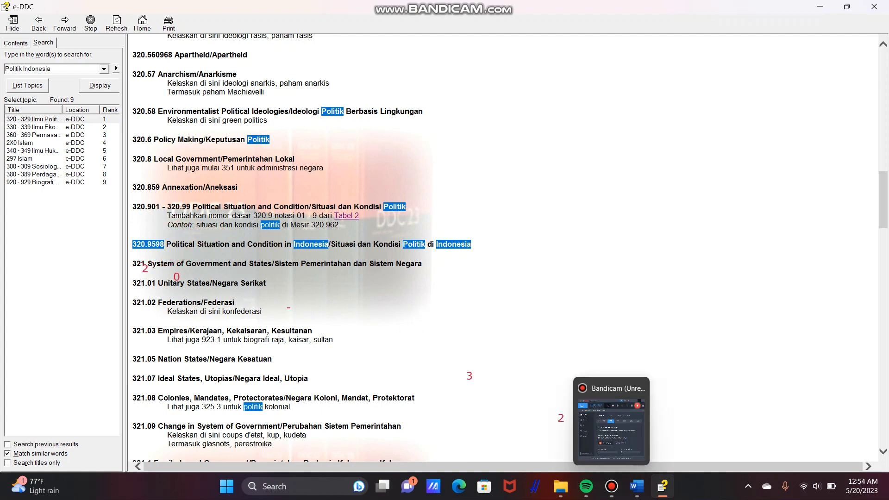
Switch to Word and paste 320.9598 as the No Klasifikasi of book 1, Potret Buran Politik Indonesia
left_click(637, 487)
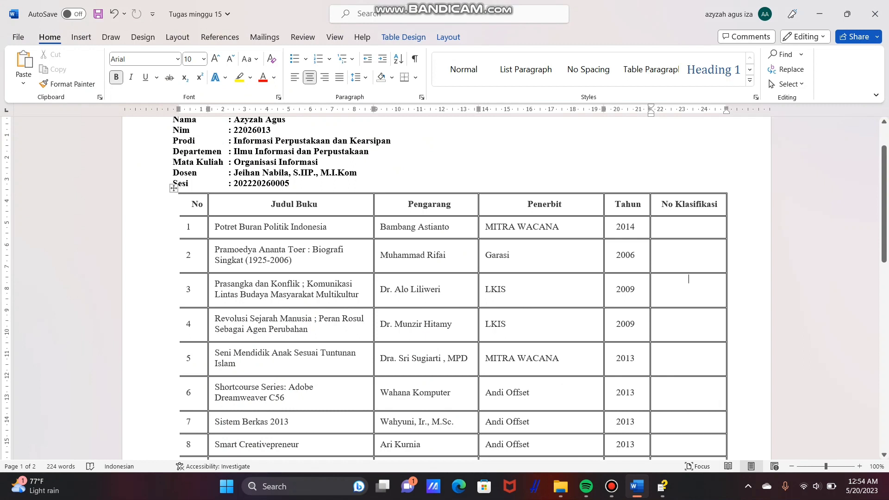
left_click(688, 227)
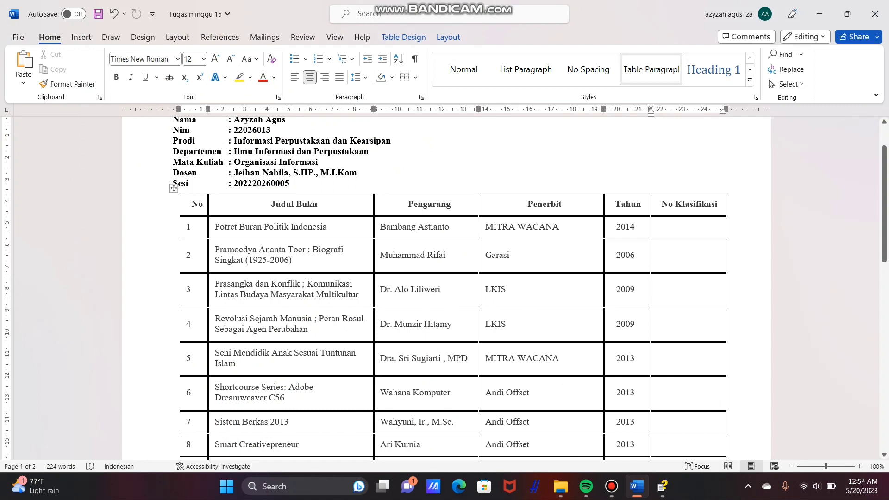
key("ctrl+v")
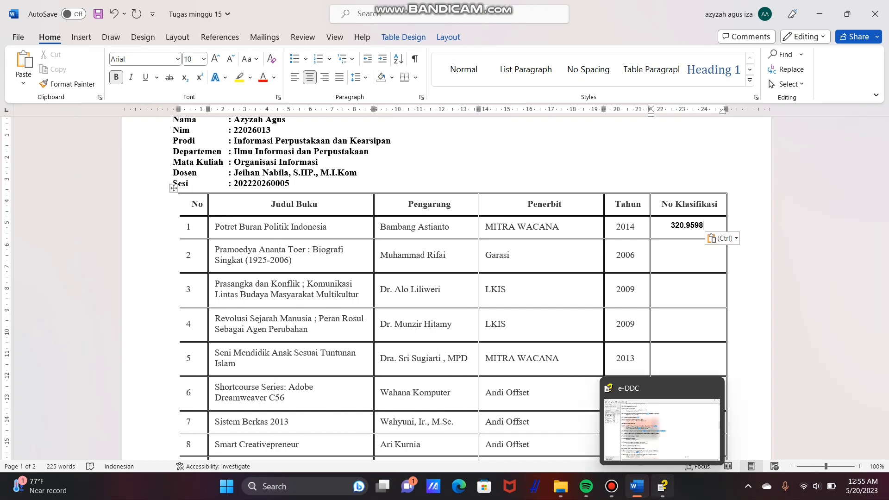
Switch to e-DDC, search for "Biografi" and open the topic 920 - 929 Biografi dan Silsilah
left_click(663, 486)
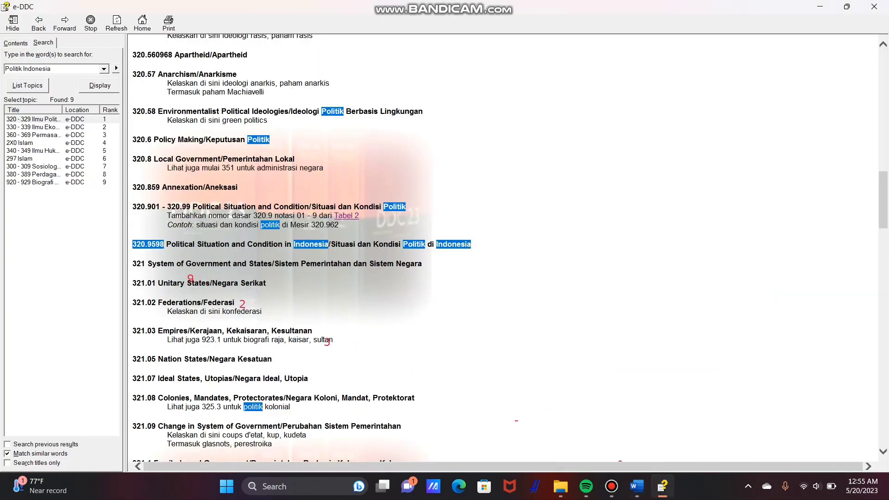
key("BackSpace")
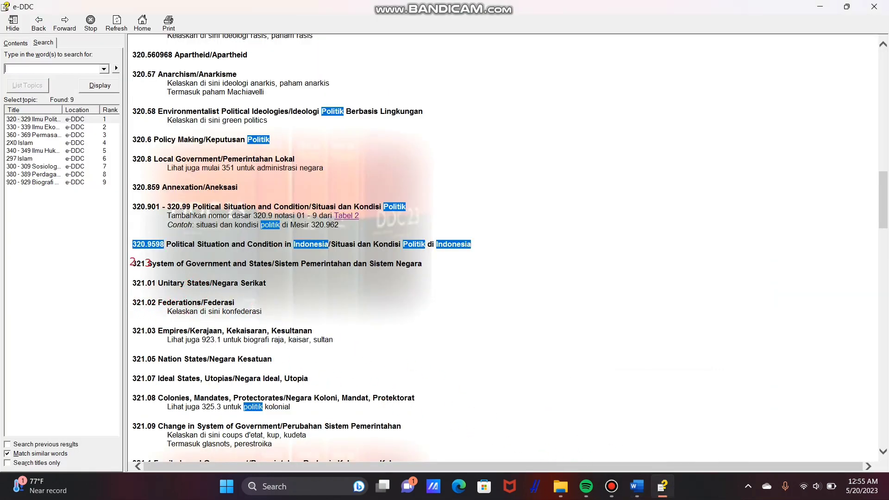
type("Bo")
type("ografi")
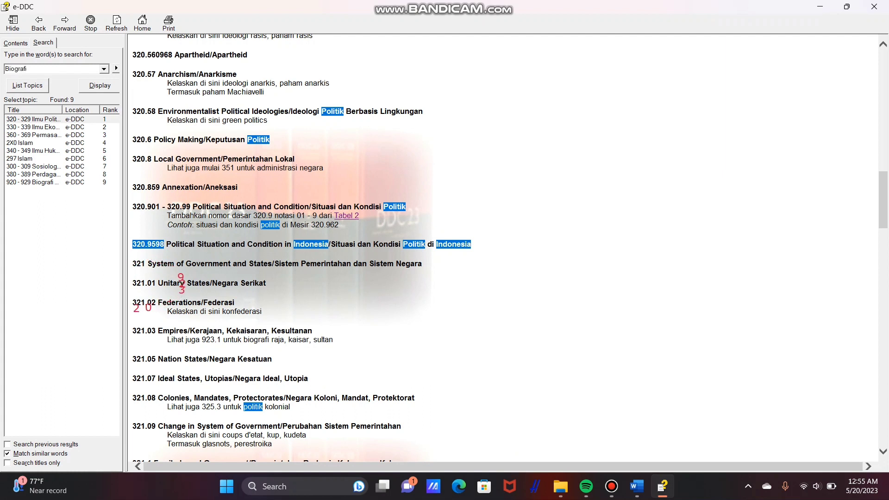
key("Return")
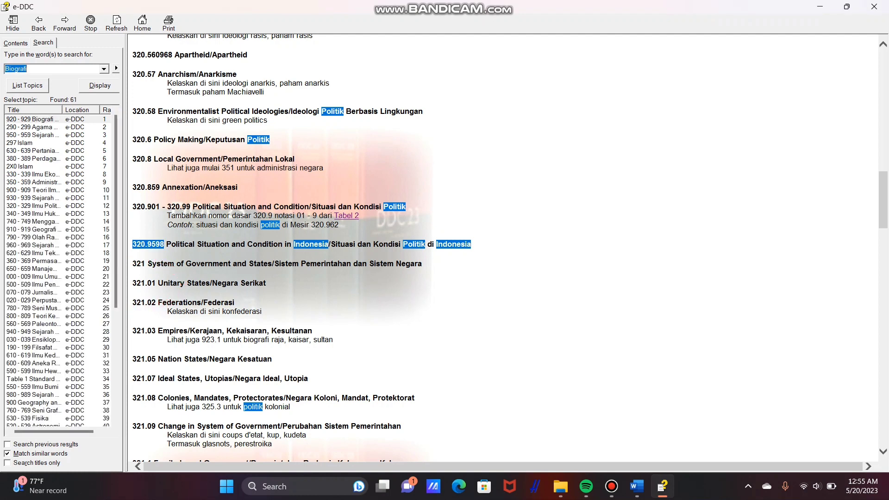
double_click(30, 119)
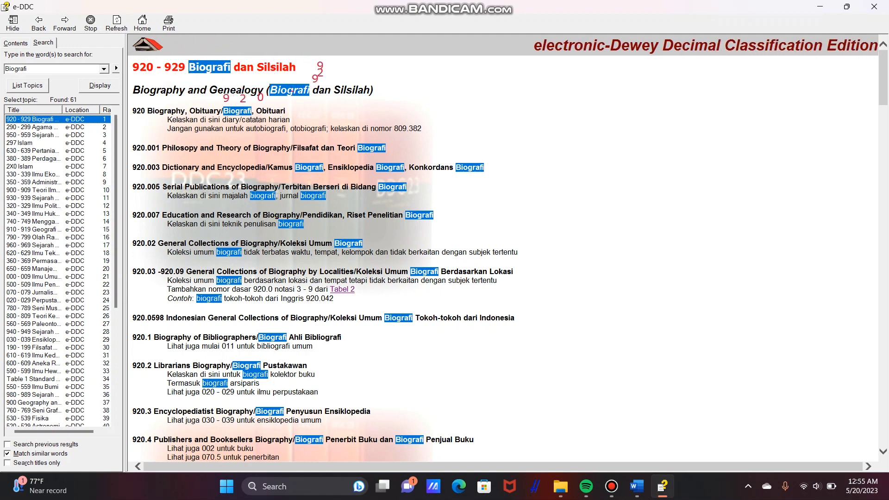
Copy the class number 928.1 from the heading of the Person in Literature Biography entry
scroll(508, 250, "down", 2)
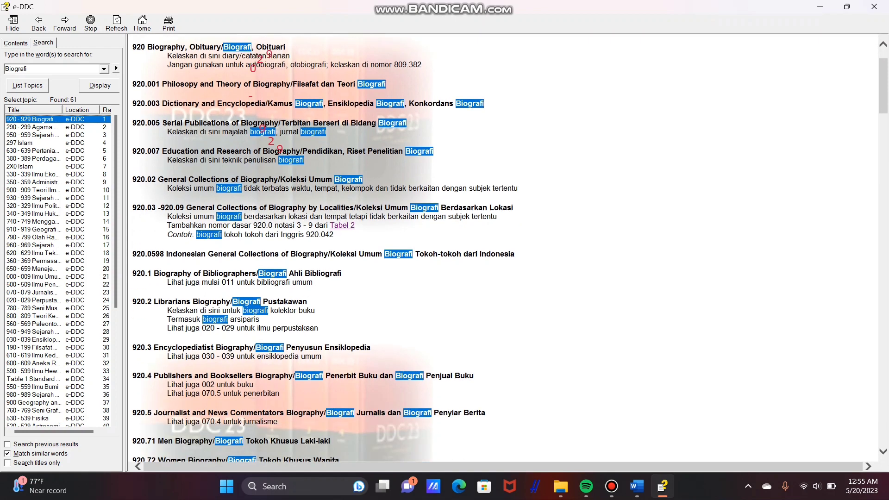
scroll(508, 250, "down", 2)
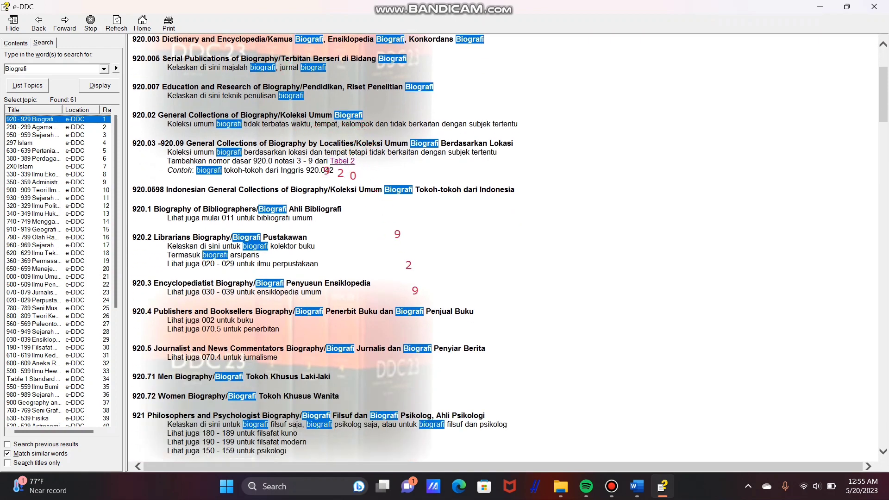
scroll(509, 250, "down", 2)
scroll(508, 250, "down", 2)
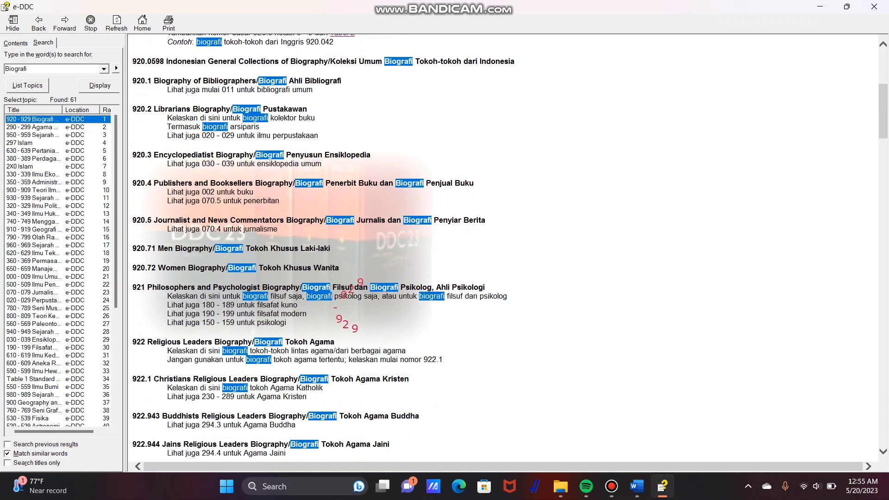
scroll(508, 250, "down", 2)
scroll(508, 250, "down", 2)
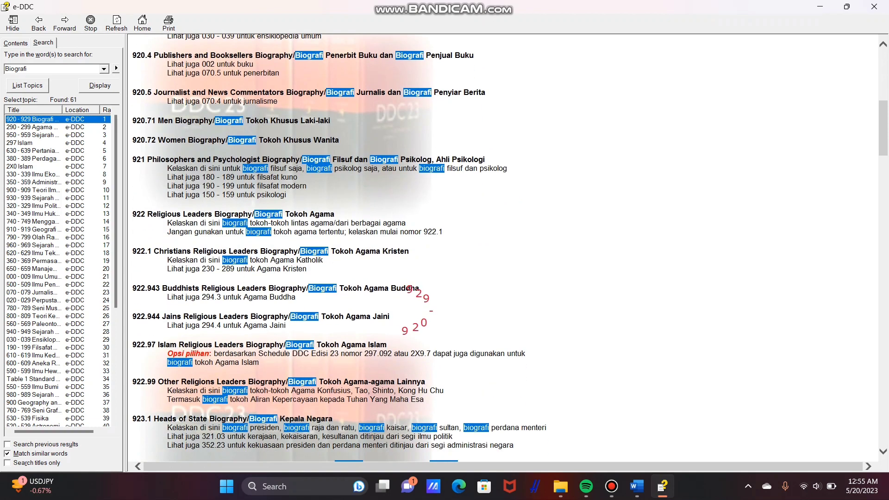
scroll(509, 250, "down", 2)
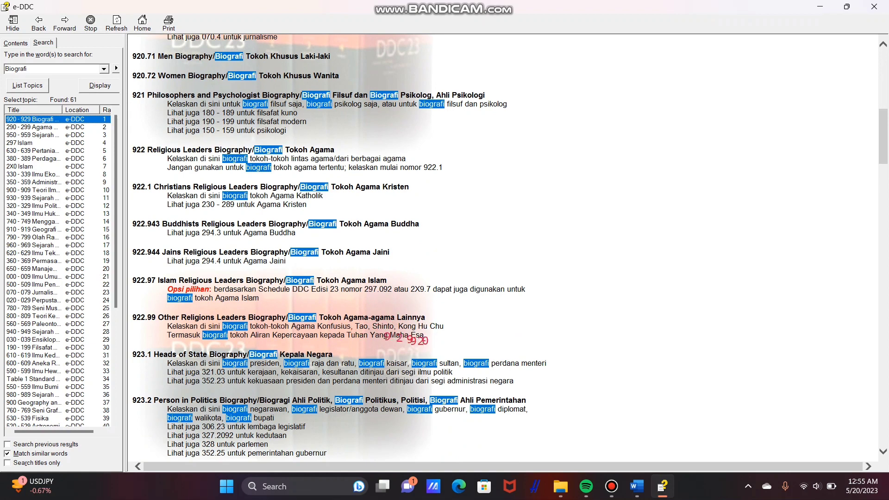
scroll(508, 250, "down", 10)
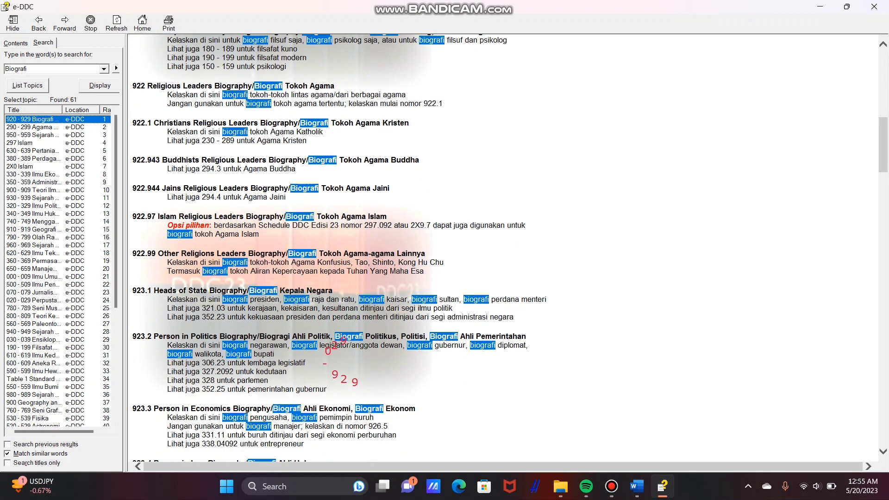
scroll(347, 340, "down", 6)
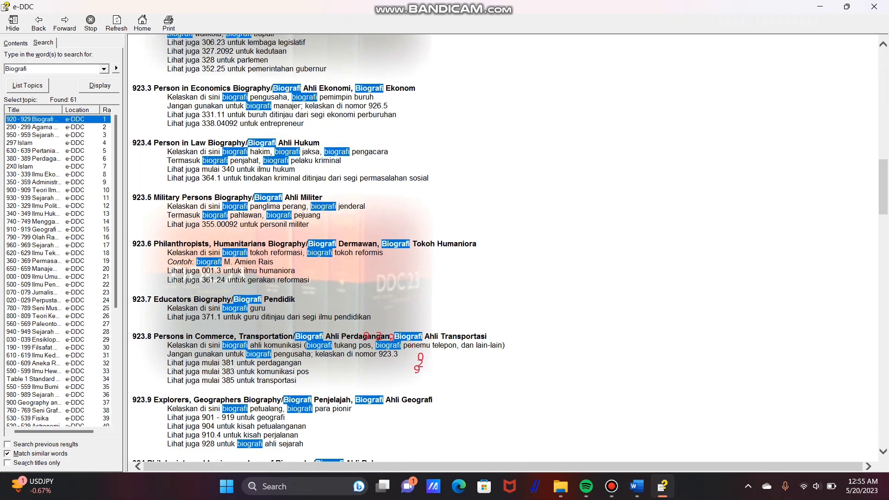
scroll(419, 359, "down", 12)
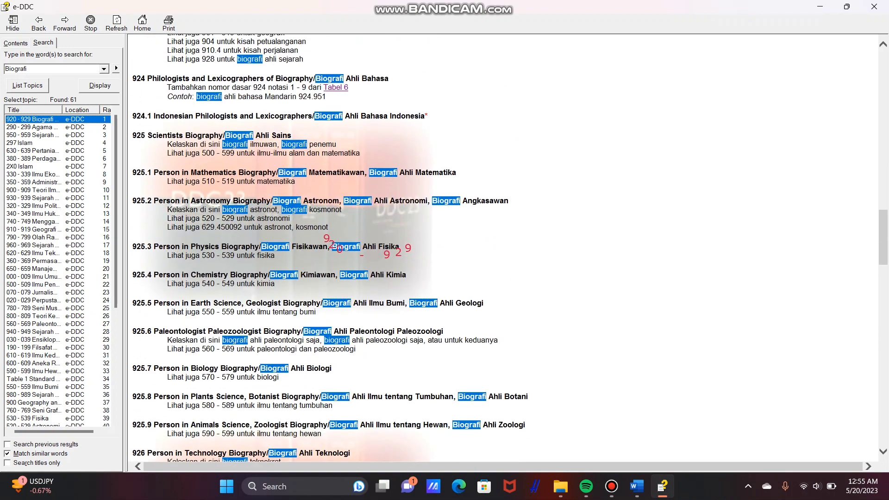
scroll(334, 370, "down", 10)
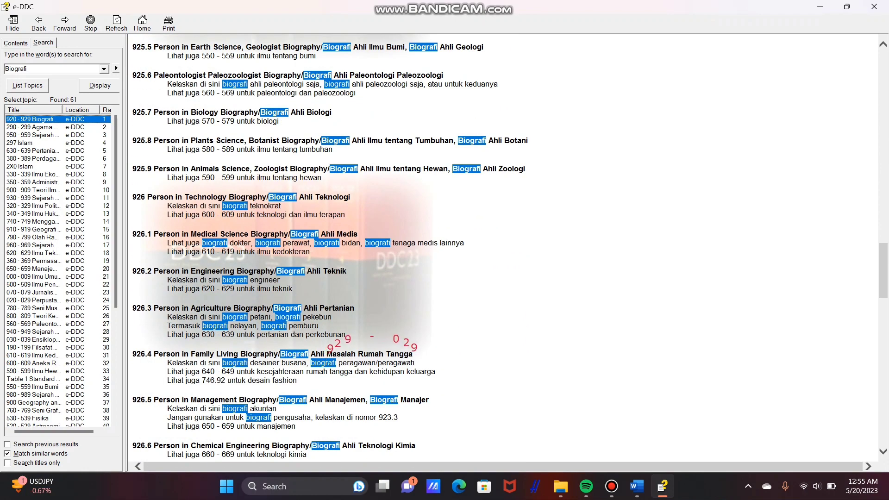
scroll(418, 366, "down", 10)
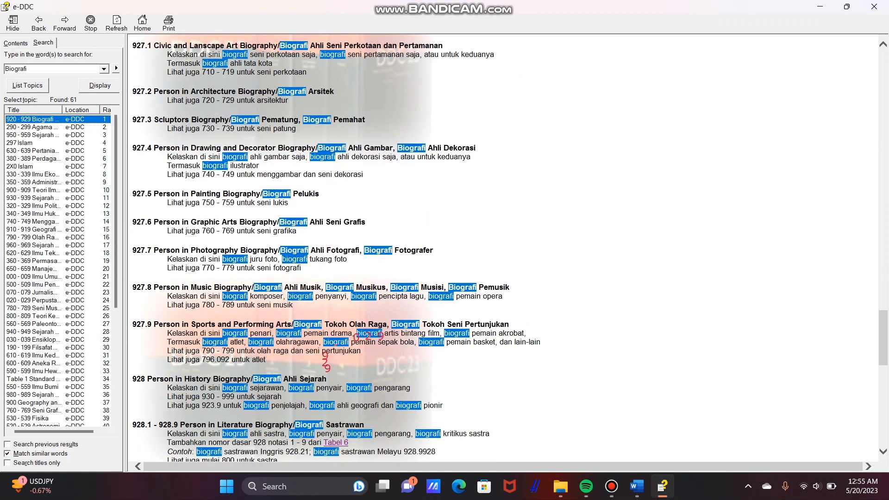
scroll(509, 248, "down", 4)
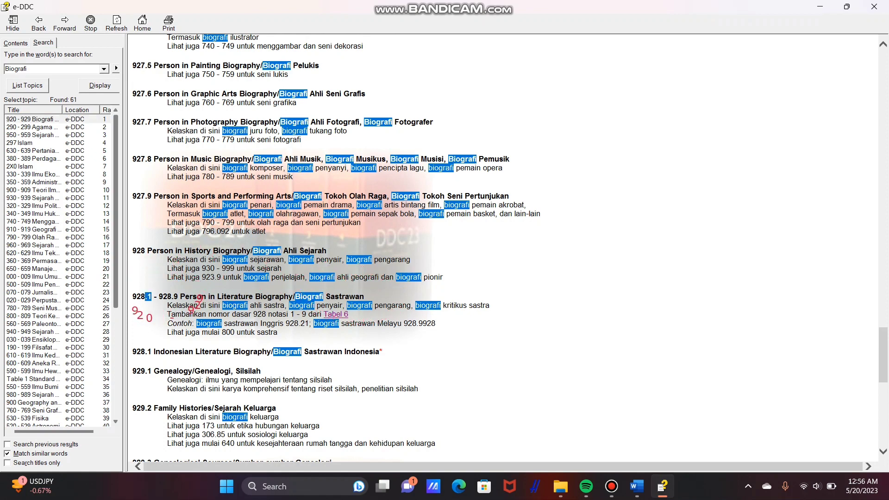
double_click(141, 296)
key("ctrl+c")
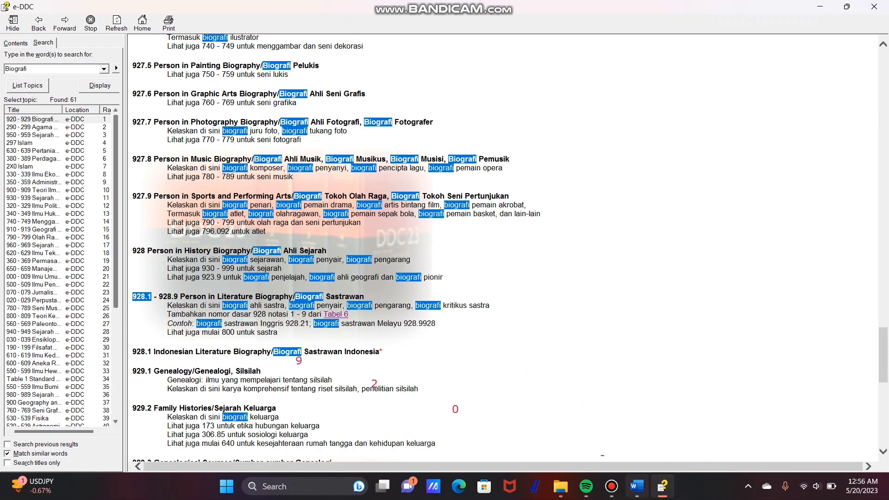
Switch to Word and paste 928.1 as the No Klasifikasi of book 2, Pramoedya Ananta Toer : Biografi Singkat
mouse_move(638, 487)
left_click(637, 429)
left_click(678, 244)
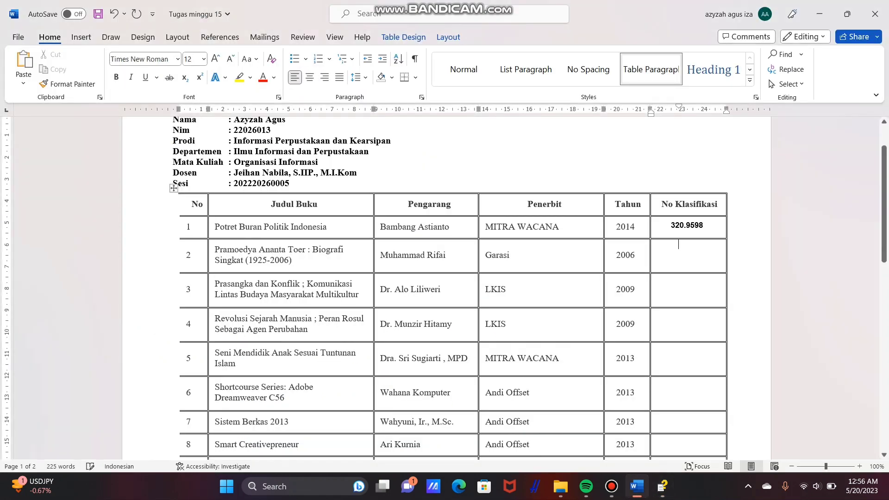
key("ctrl+v")
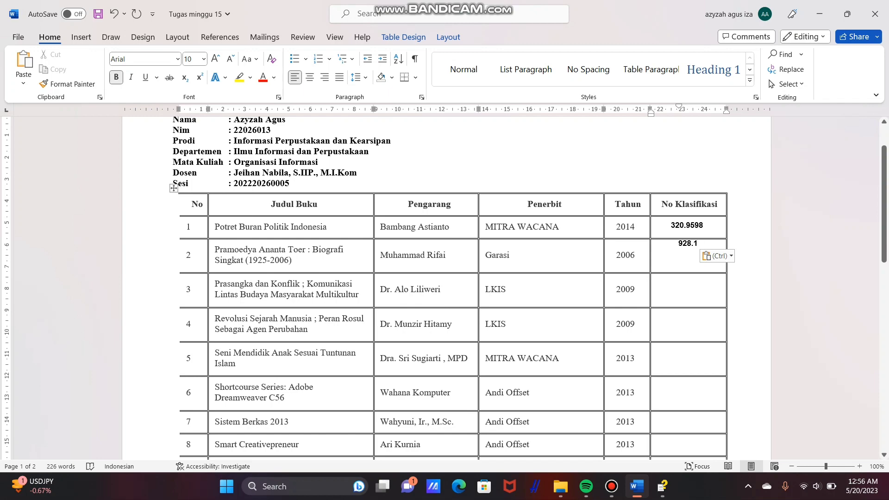
scroll(446, 288, "down", 1)
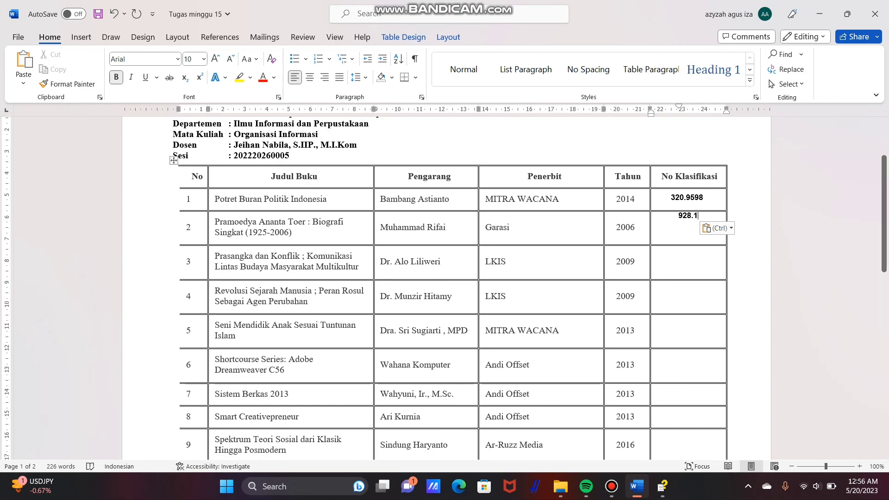
Switch to e-DDC, search for "Ilmu Budaya" and open the topic 300 - 309 Sosiologi dan Antropologi
mouse_move(664, 487)
left_click(656, 435)
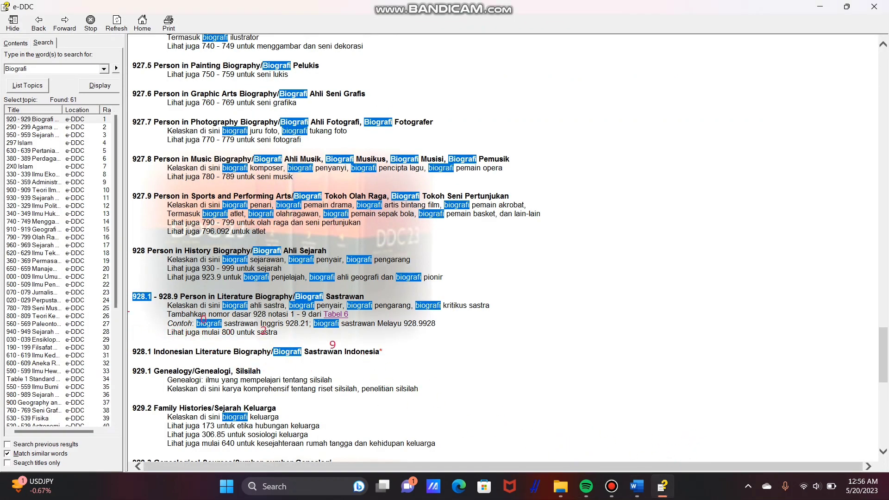
double_click(18, 68)
key("BackSpace")
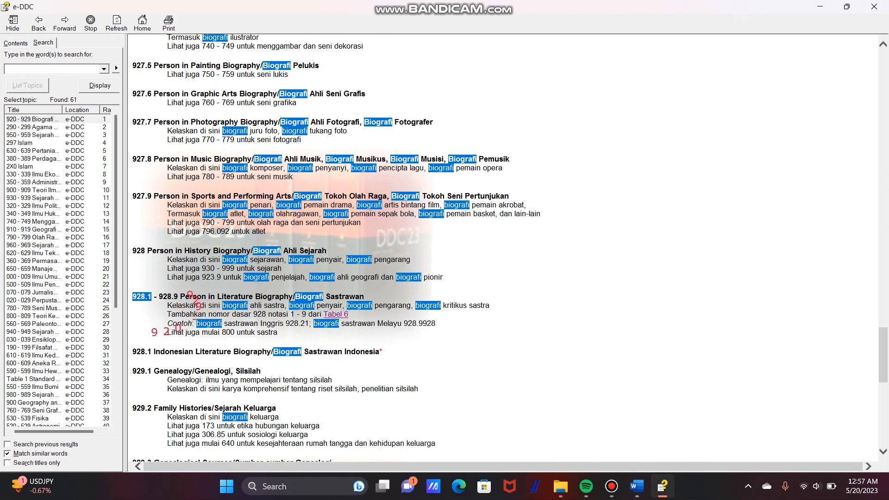
type("Ilmu Budaya")
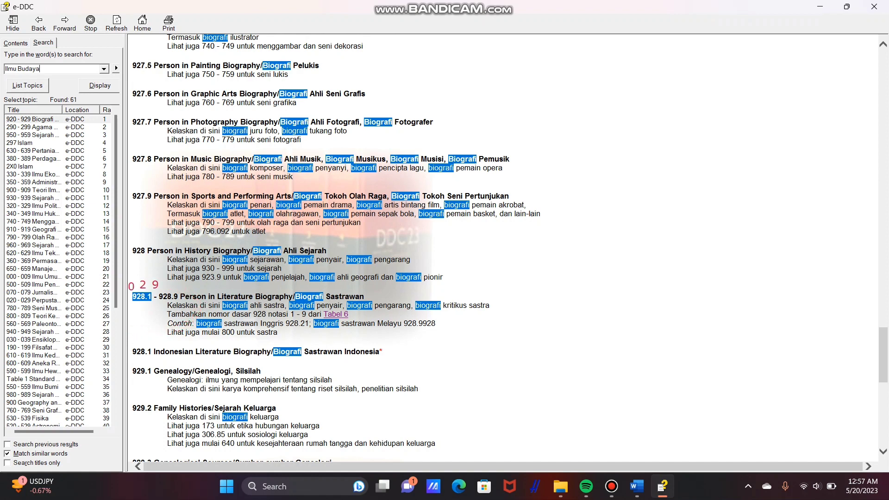
key("Return")
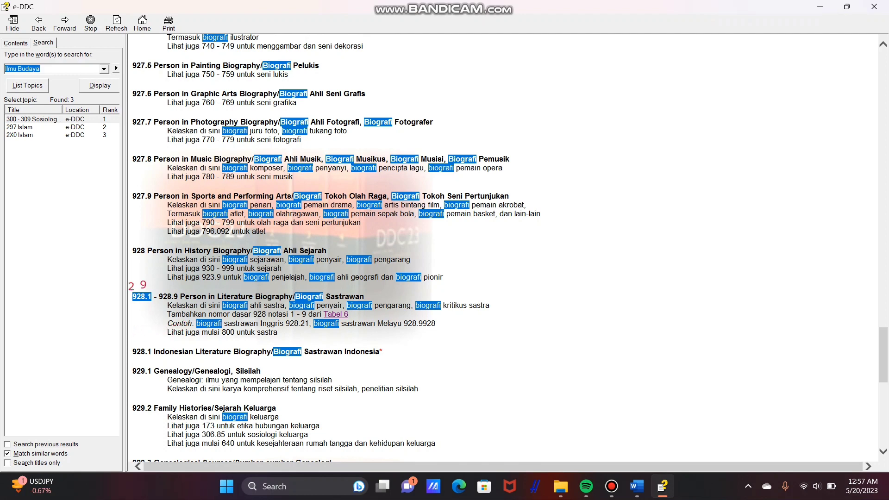
double_click(32, 119)
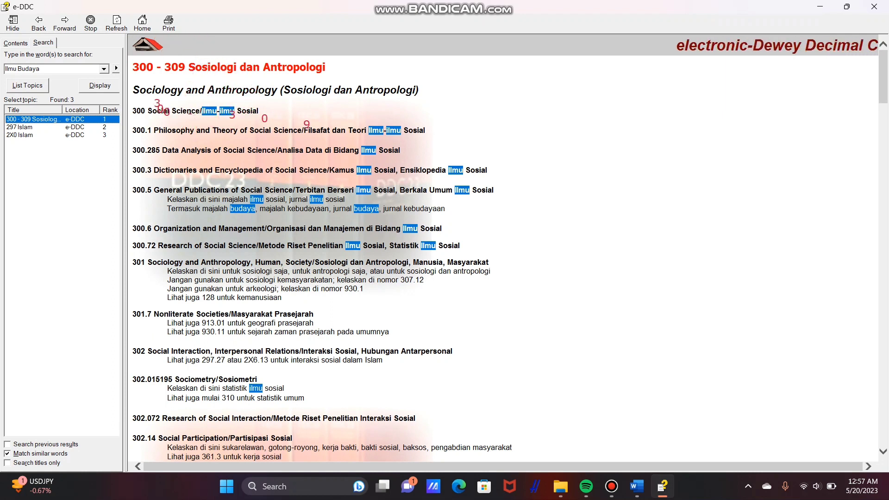
Copy the class number 306 of the Culture and Institutions entry, which covers Ilmu Budaya
scroll(507, 248, "down", 3)
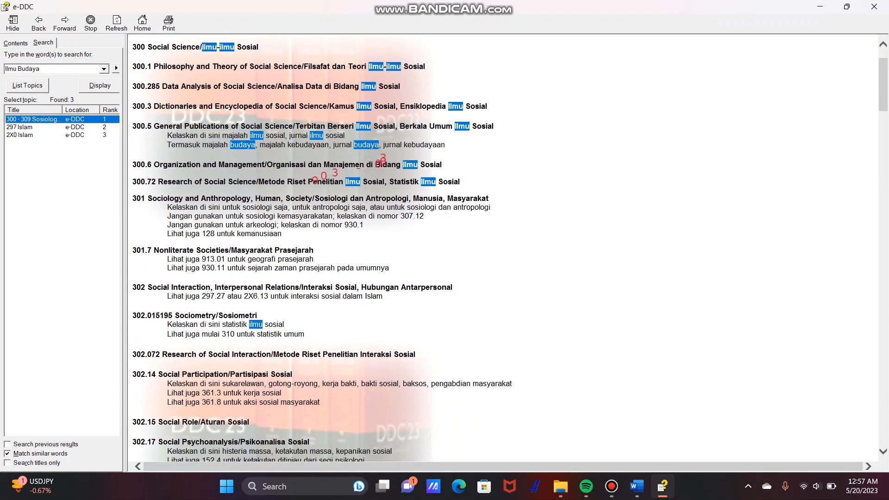
scroll(507, 247, "down", 3)
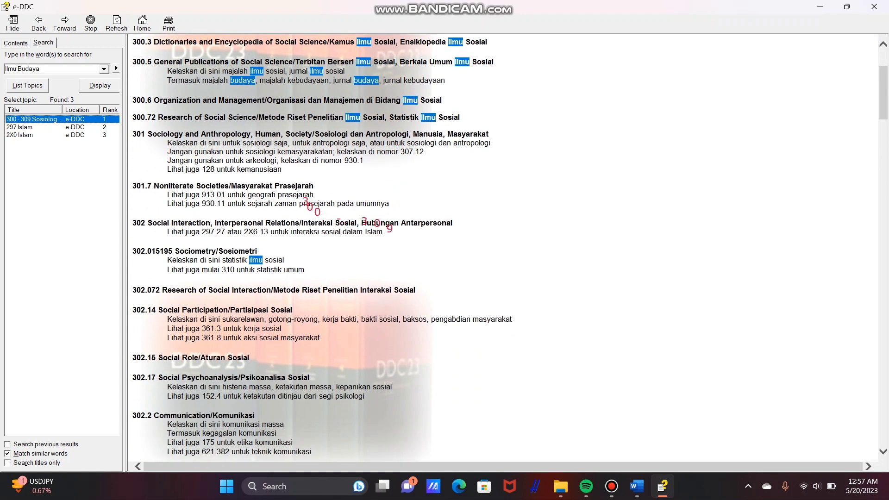
scroll(508, 248, "down", 3)
scroll(508, 248, "down", 3)
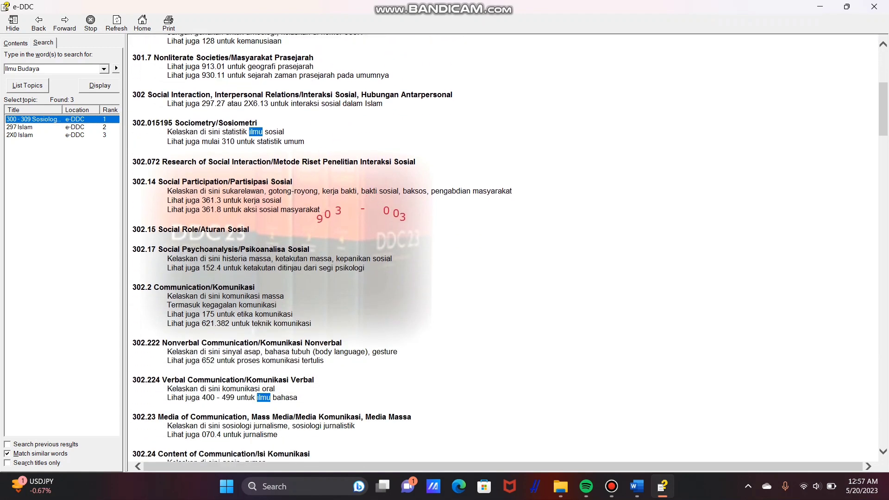
scroll(507, 248, "down", 5)
scroll(508, 248, "down", 4)
scroll(508, 248, "down", 18)
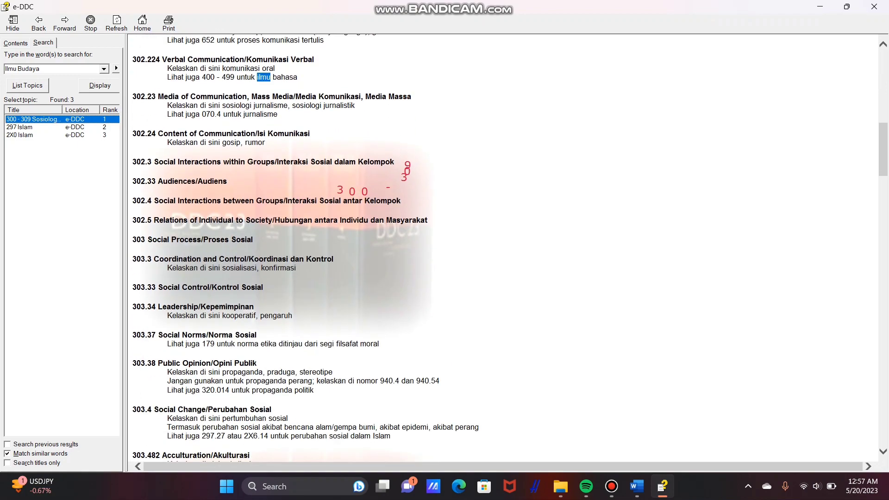
scroll(508, 248, "down", 3)
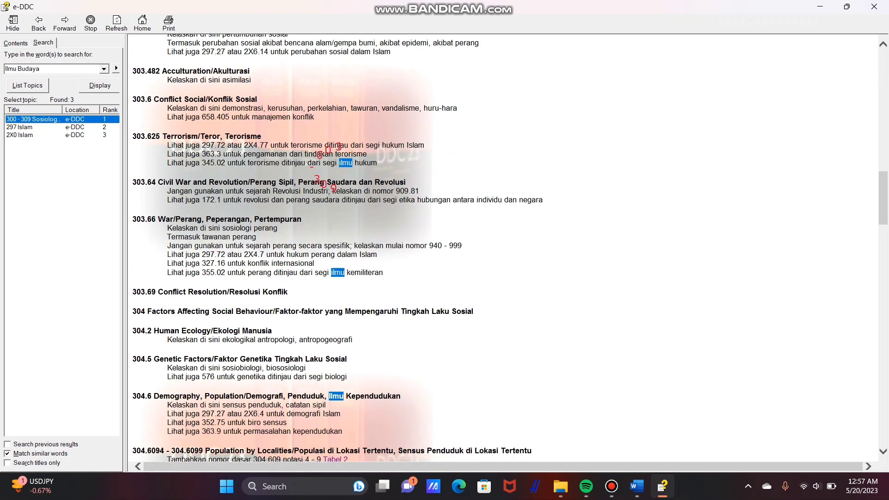
scroll(507, 247, "down", 12)
scroll(508, 248, "down", 20)
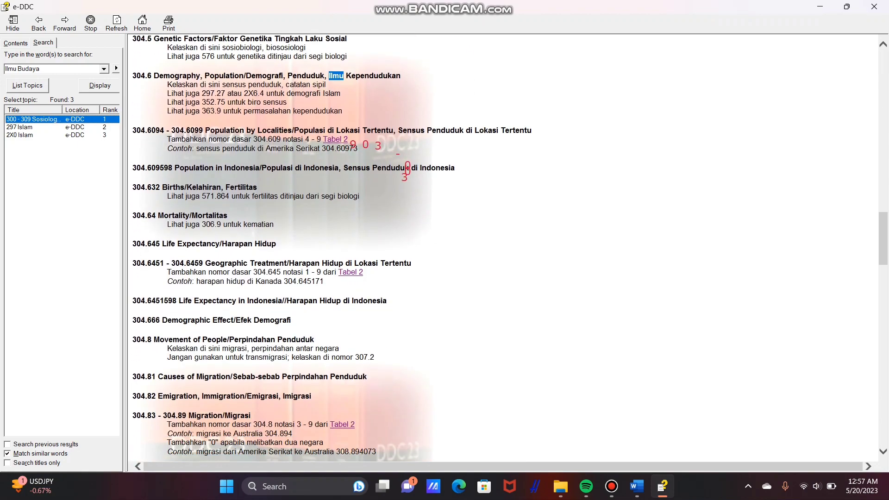
scroll(508, 248, "down", 9)
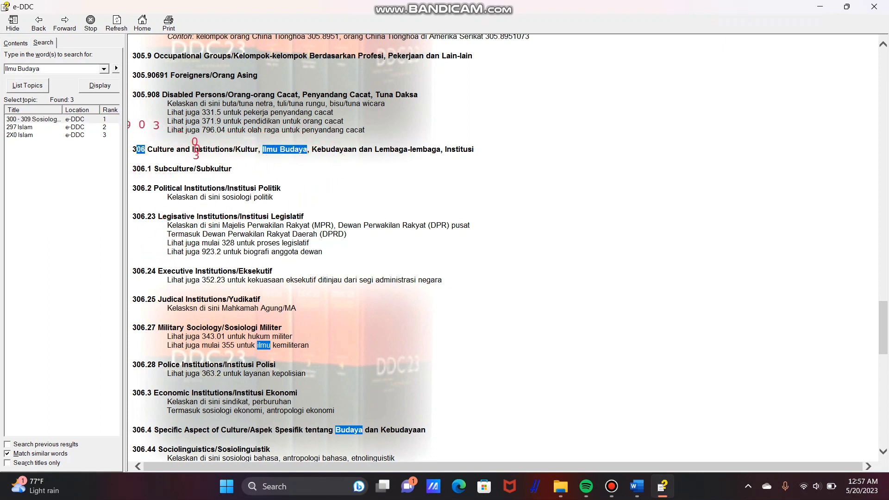
double_click(139, 149)
key("ctrl+c")
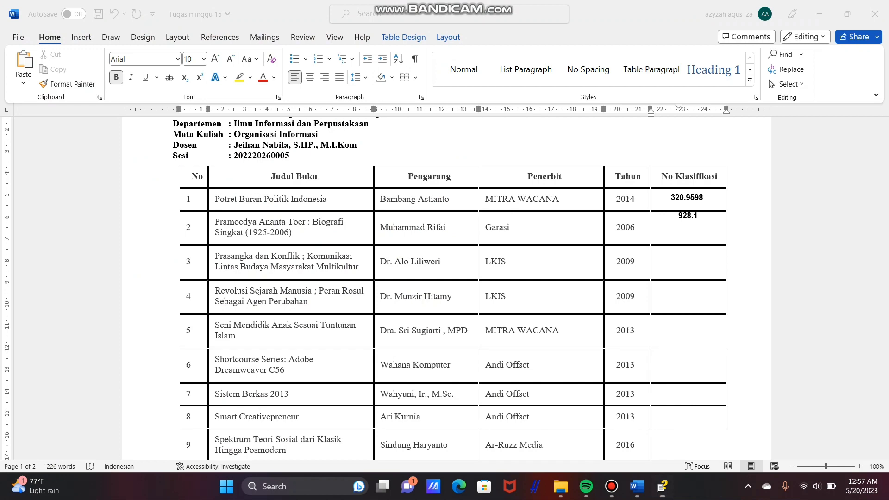
Switch to Word and paste 306 as the No Klasifikasi of book 3, Prasangka dan Konflik
left_click(637, 487)
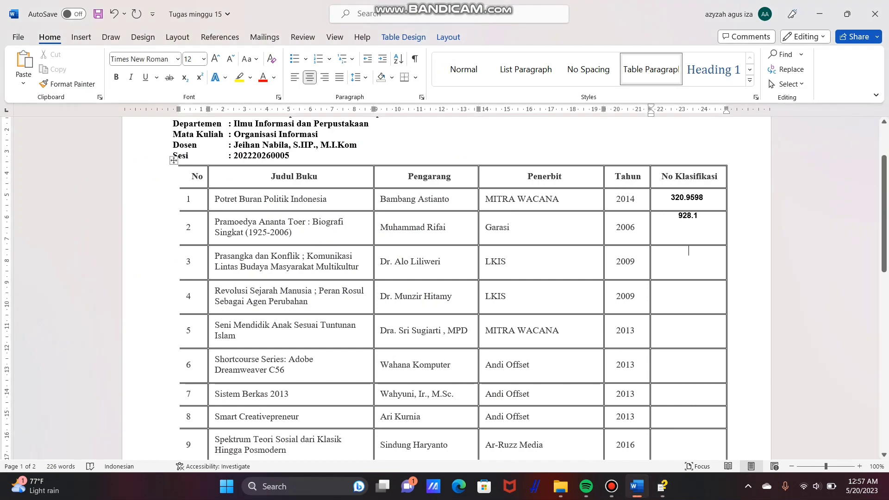
key("ctrl+v")
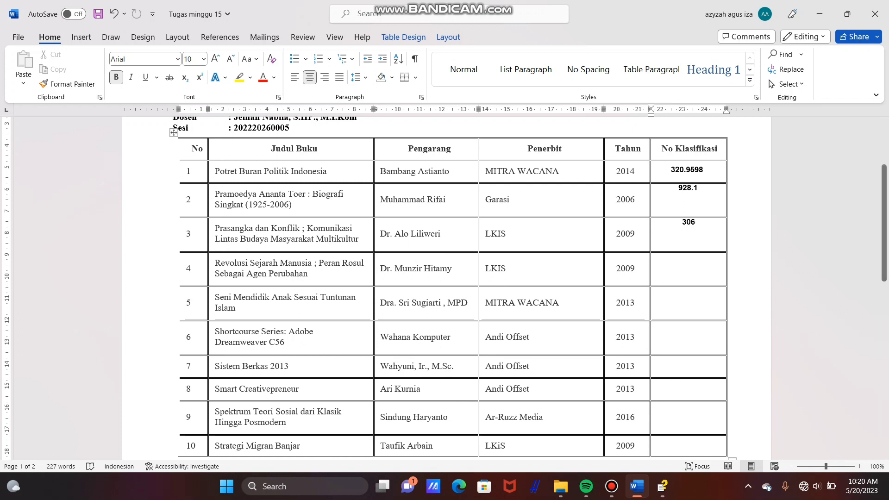
Switch to e-DDC, search for "agama dan ilmu sosial" and open the topic 2X0 Islam
mouse_move(662, 486)
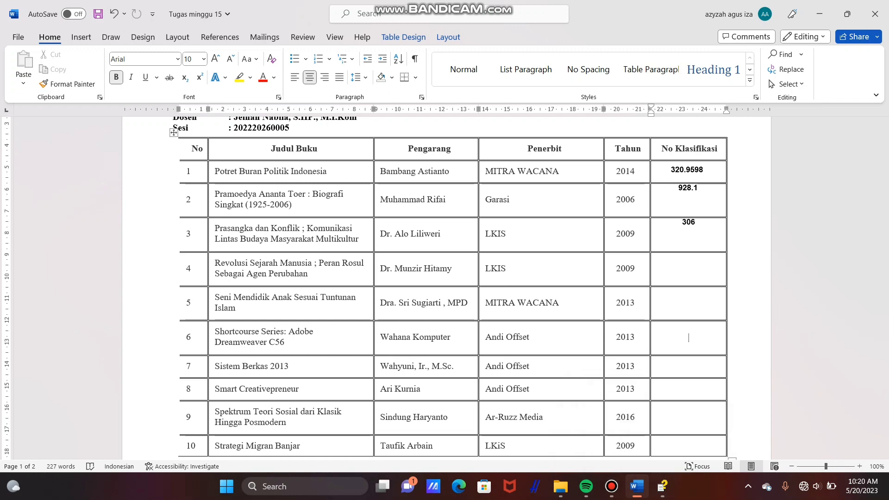
left_click(663, 486)
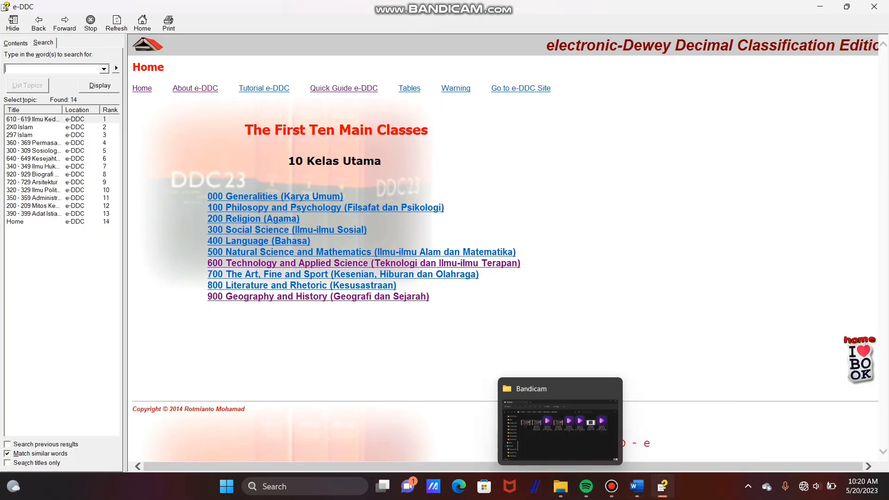
type("agam")
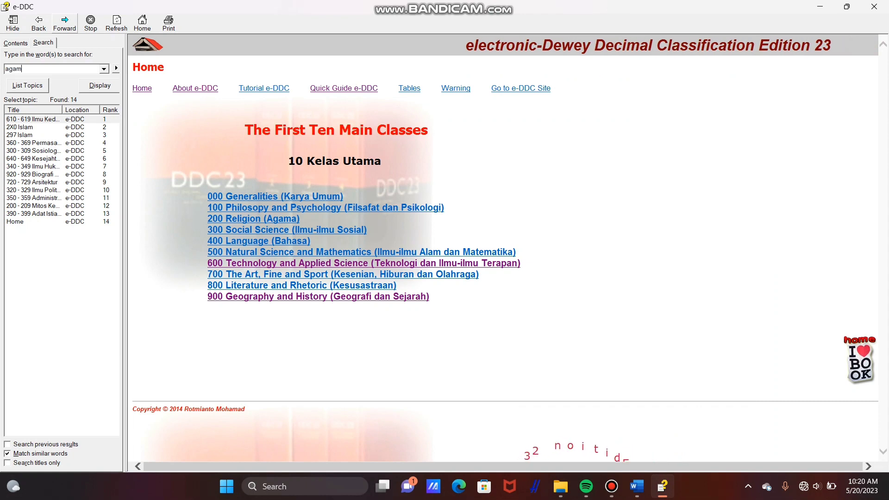
type("a dan il")
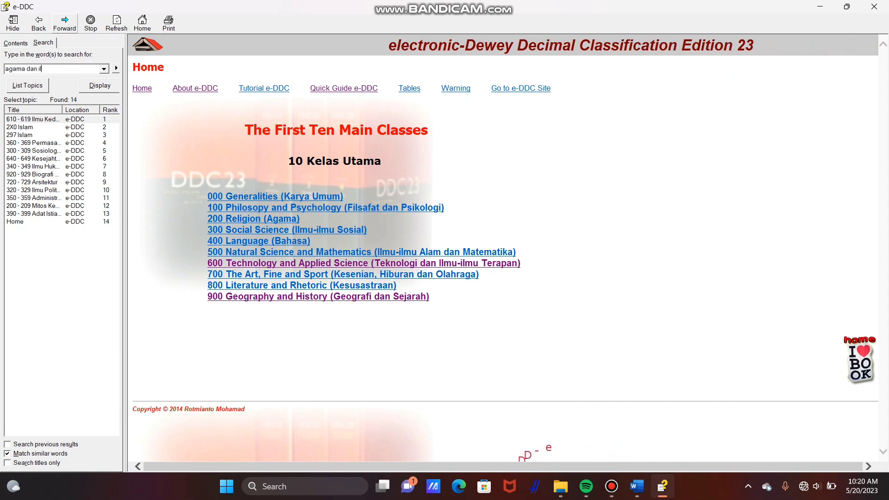
type("mu sosial")
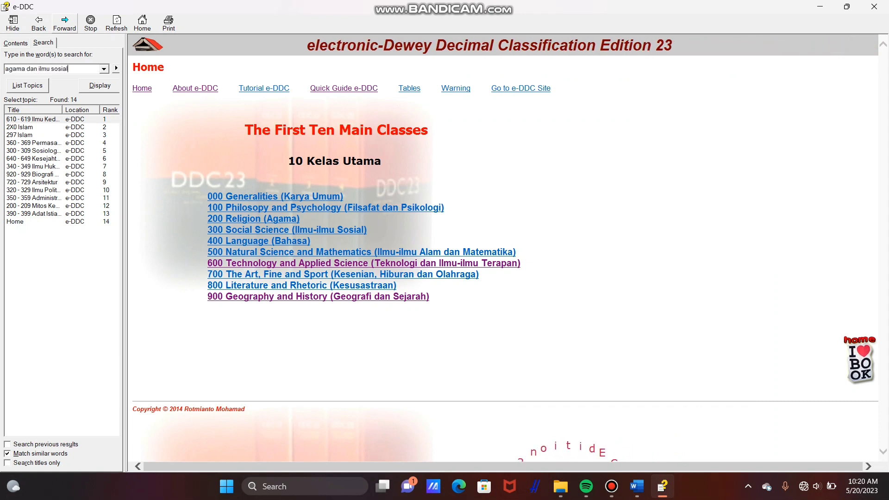
key("Return")
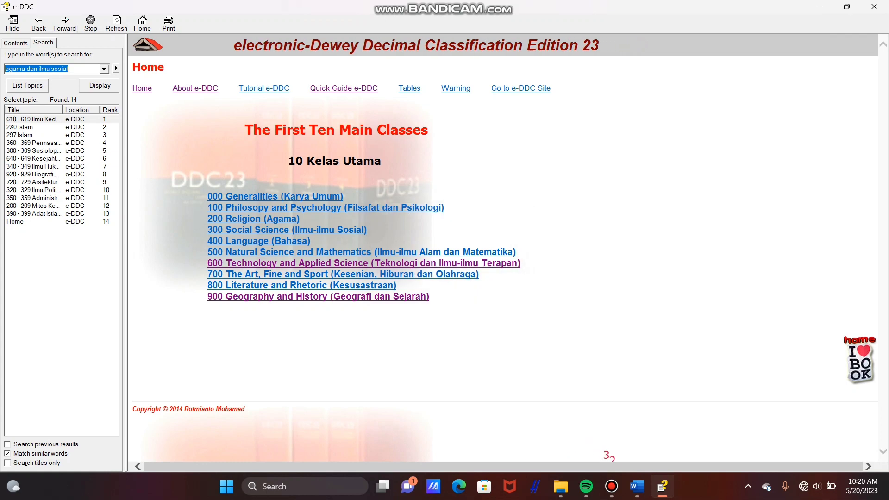
left_click(32, 127)
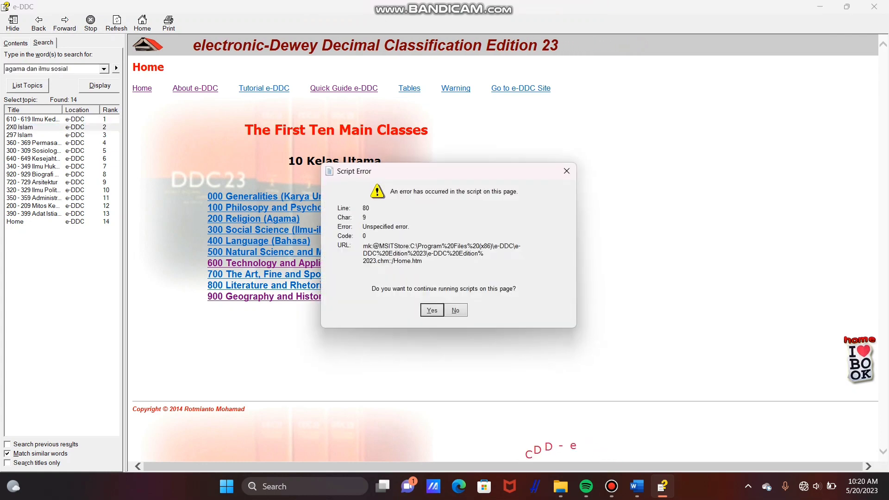
key("Return")
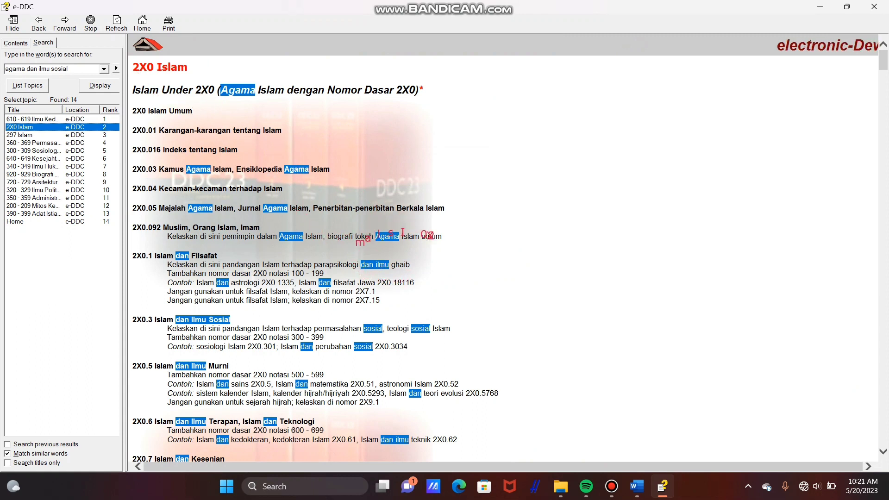
Copy the class number 2X0.3 of the Islam dan Ilmu Sosial entry
scroll(504, 248, "down", 3)
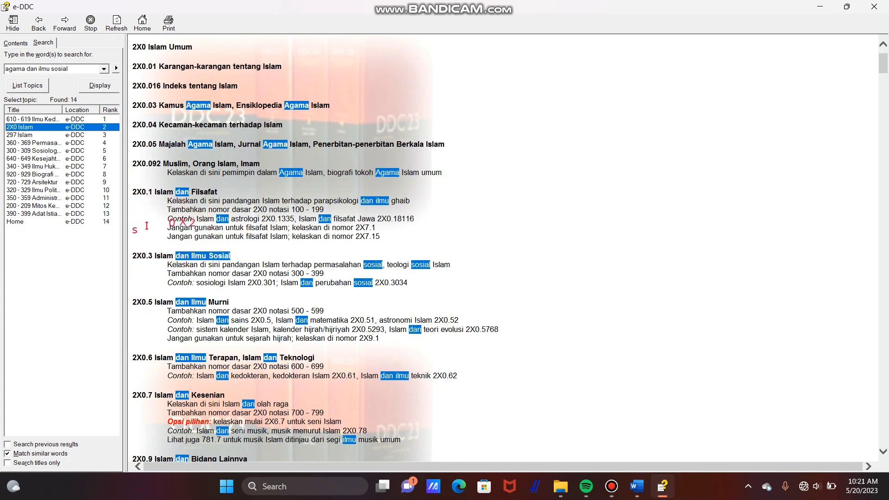
left_click(183, 235)
left_click_drag(153, 256, 132, 255)
key("ctrl+c")
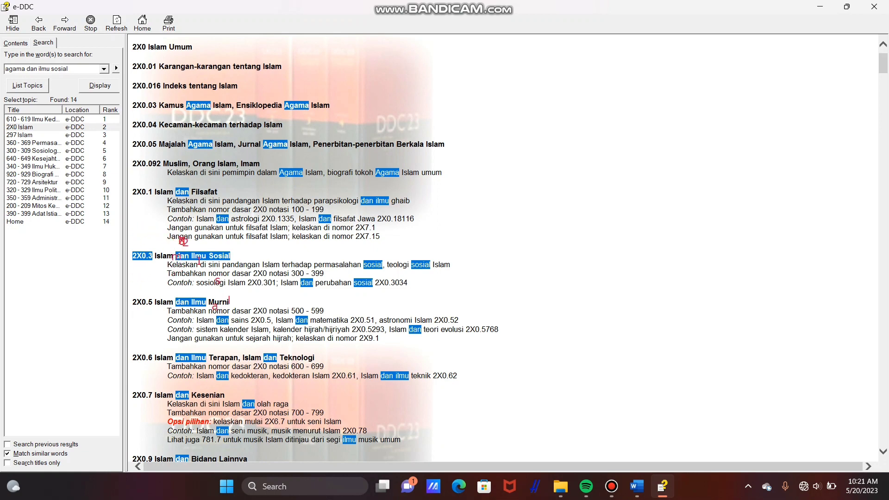
Switch to Word and paste 2X0.3 as the No Klasifikasi of book 4, Revolusi Sejarah Manusia
left_click(637, 486)
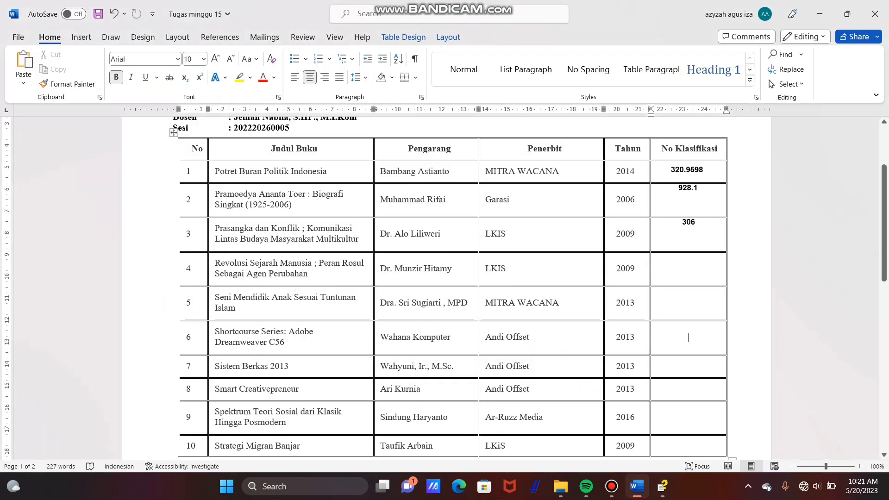
left_click(678, 269)
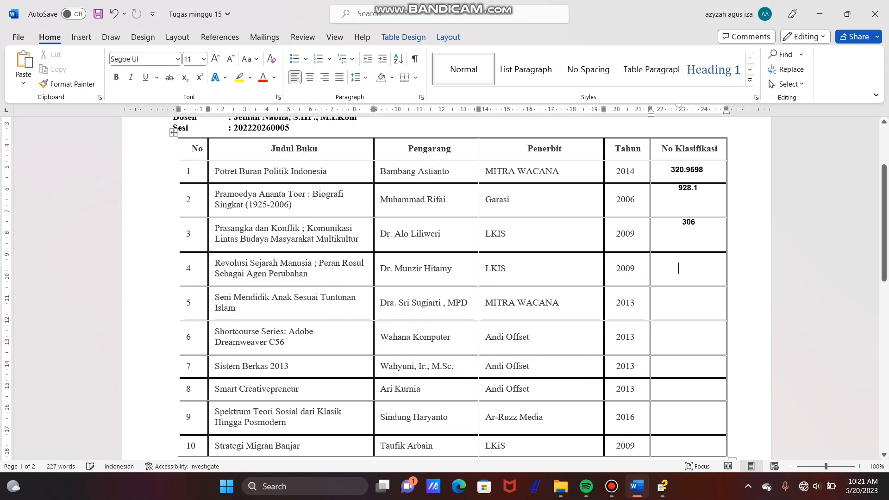
key("ctrl+v")
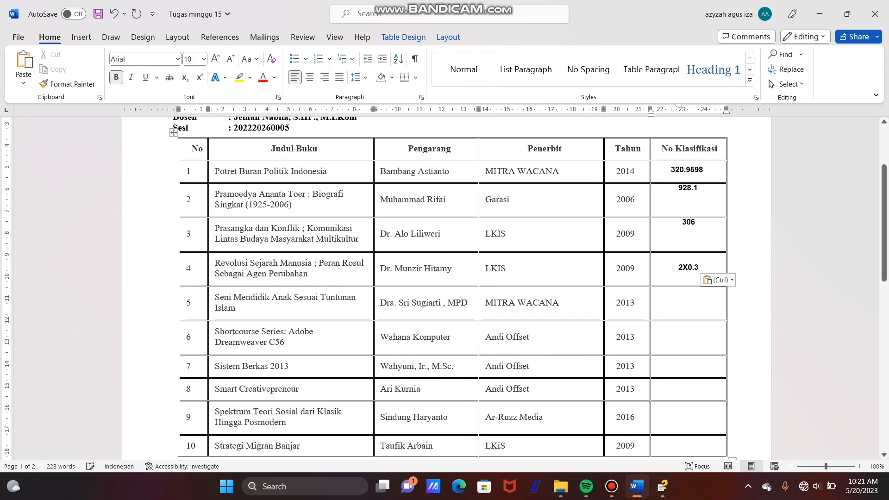
Switch to e-DDC, search for "mengasuh anak" and open the topic 640 - 649 Kesejahteraan Rumah Tangga
scroll(444, 287, "down", 3)
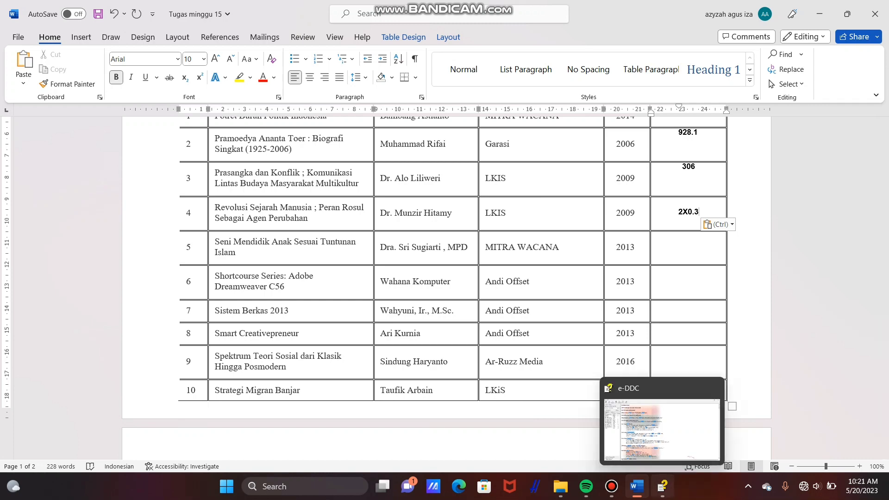
left_click(694, 457)
key("ctrl+a")
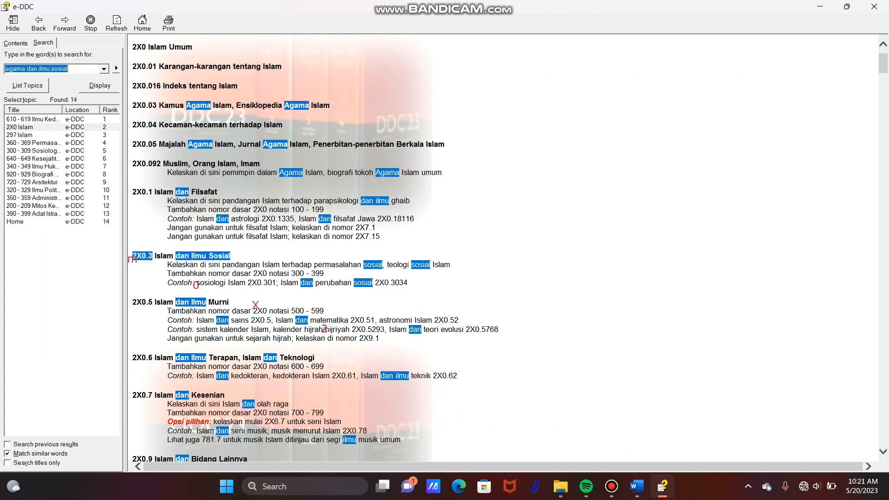
key("BackSpace")
type("meng")
type("asuh")
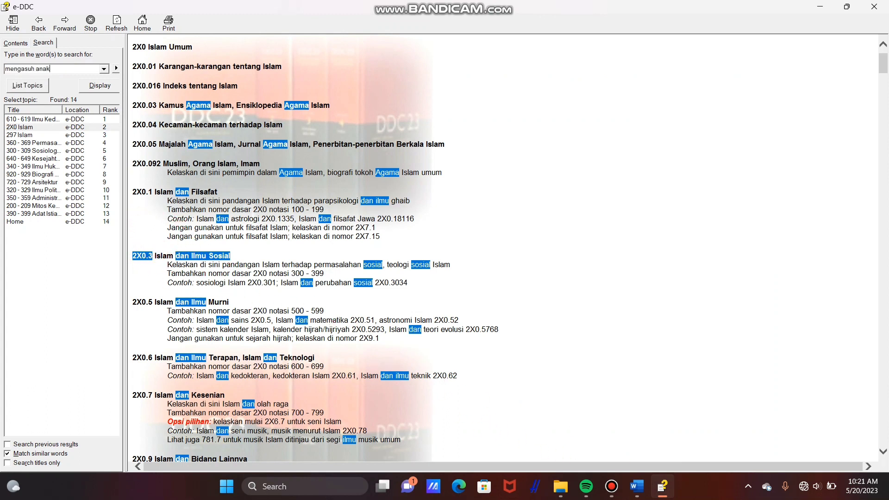
type(" anak")
key("Return")
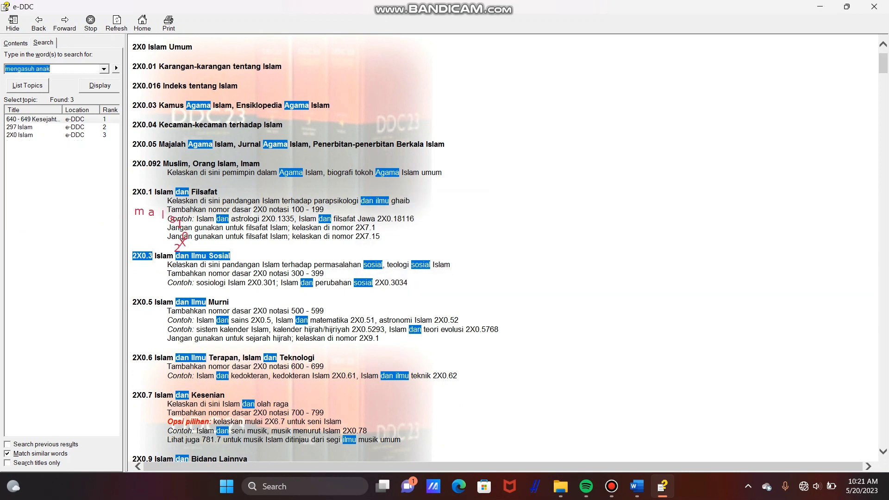
left_click(32, 119)
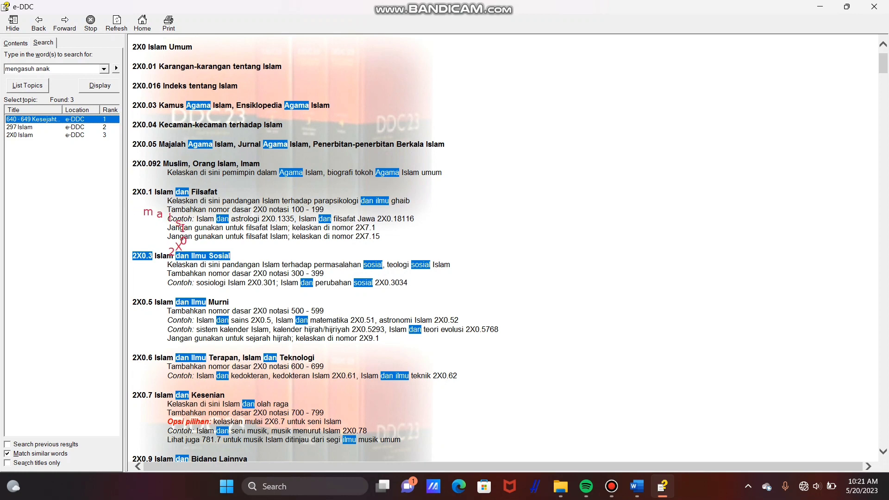
key("Return")
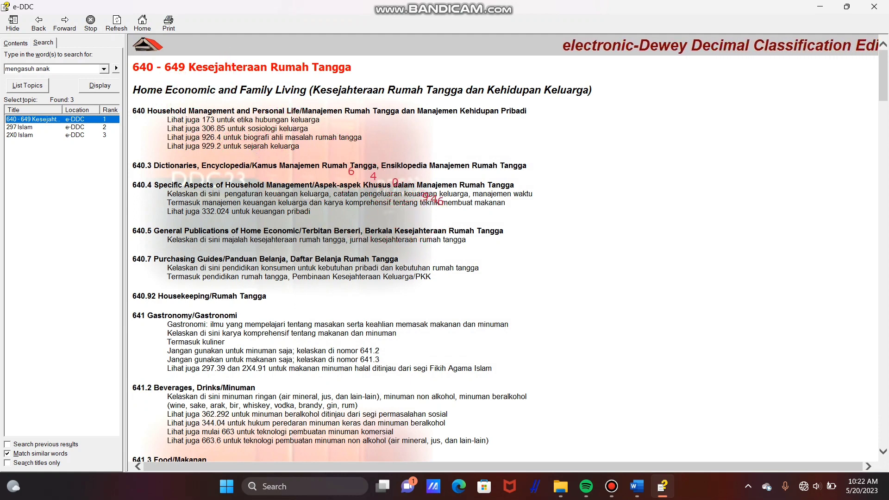
Copy the class number 649.1 of the Child Rearing, Child Care/Mengasuh Anak entry
scroll(508, 247, "down", 2)
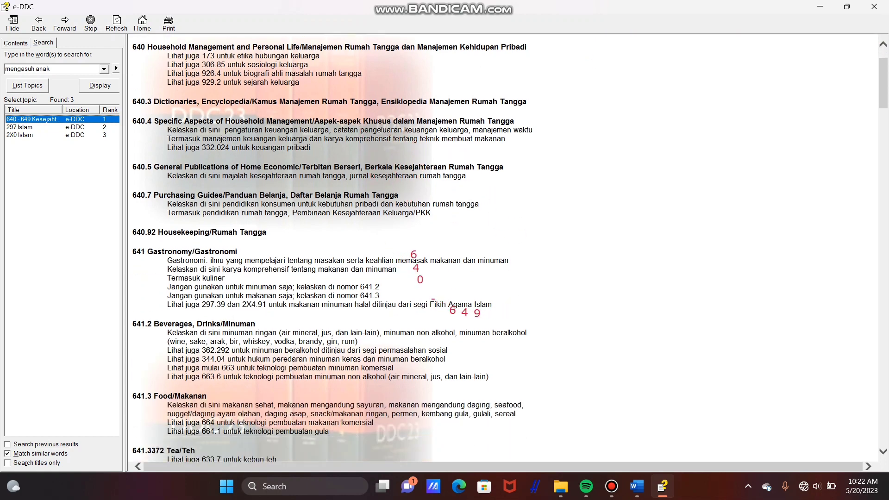
scroll(508, 248, "down", 4)
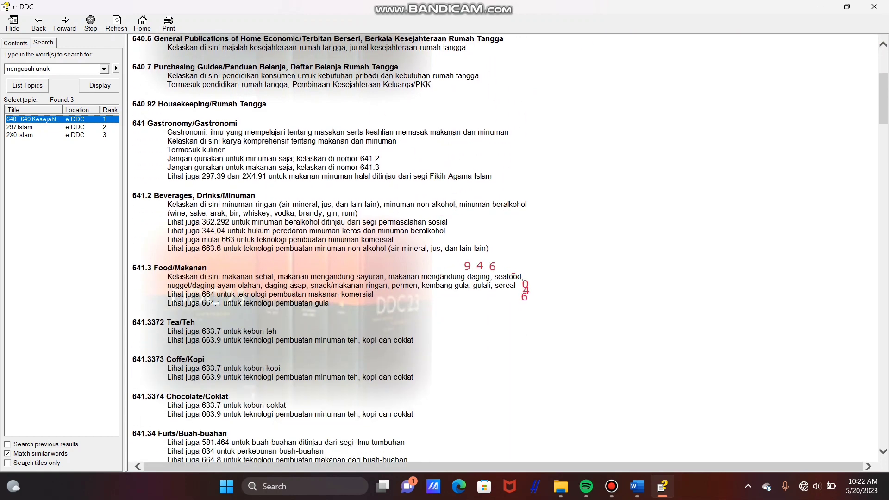
scroll(507, 248, "down", 10)
scroll(508, 248, "down", 9)
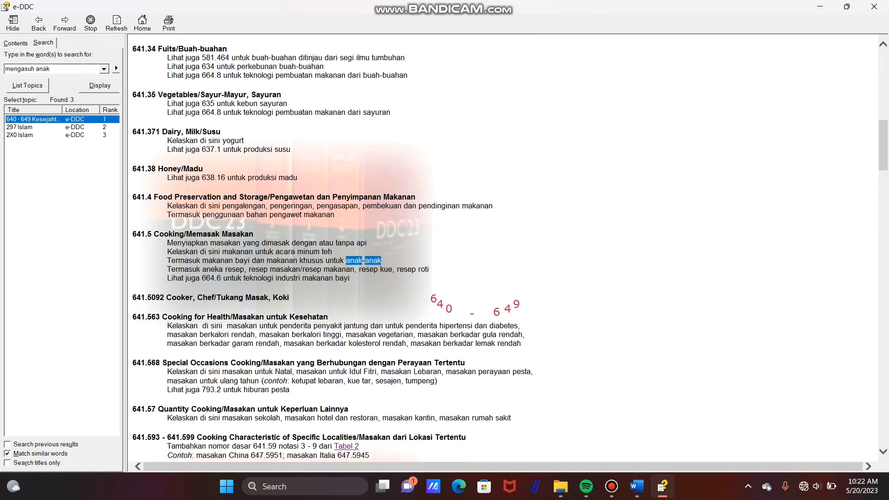
scroll(507, 248, "down", 20)
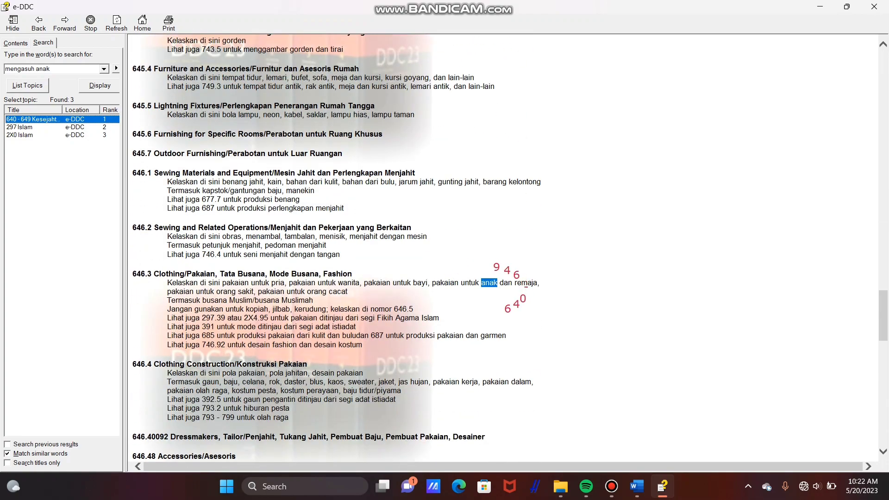
scroll(508, 248, "down", 10)
scroll(508, 248, "down", 14)
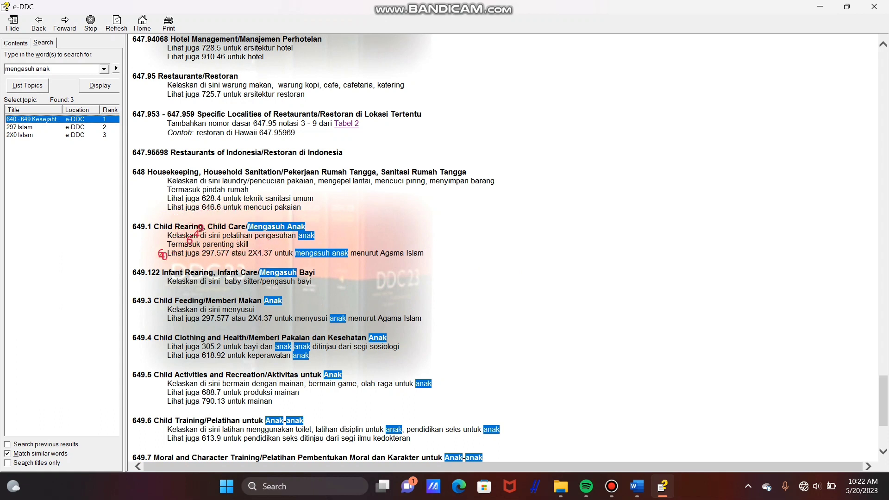
left_click(185, 243)
double_click(141, 227)
key("ctrl+c")
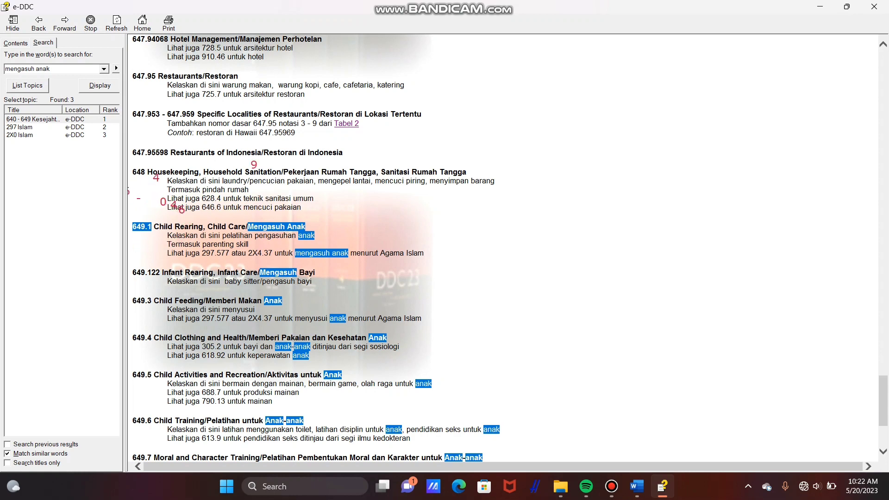
Switch to Word and paste 649.1 as the No Klasifikasi of book 5, Seni Mendidik Anak Sesuai Tuntunan Islam
left_click(638, 487)
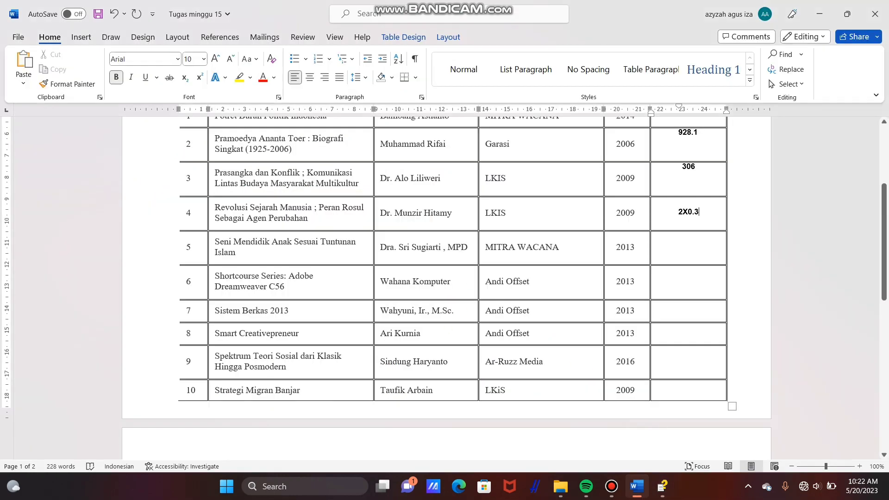
left_click(689, 247)
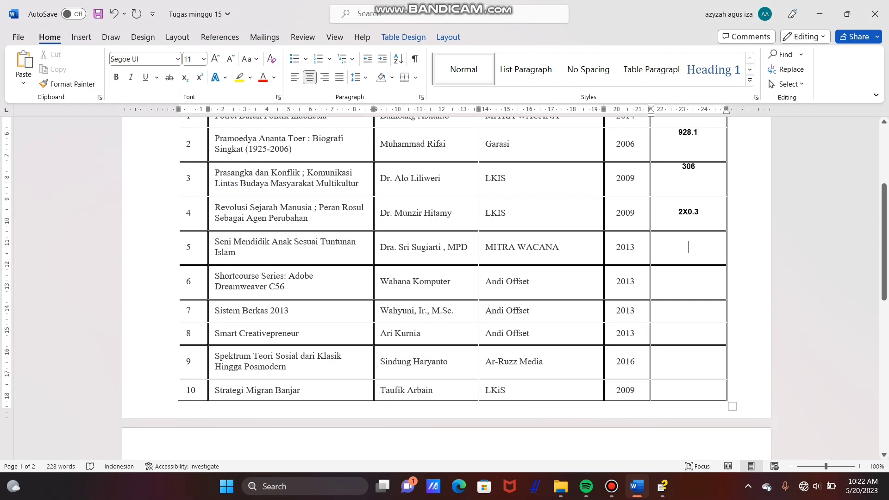
key("ctrl+v")
Switch to e-DDC and try searching the topics for "dreamveaver"
scroll(445, 287, "down", 3)
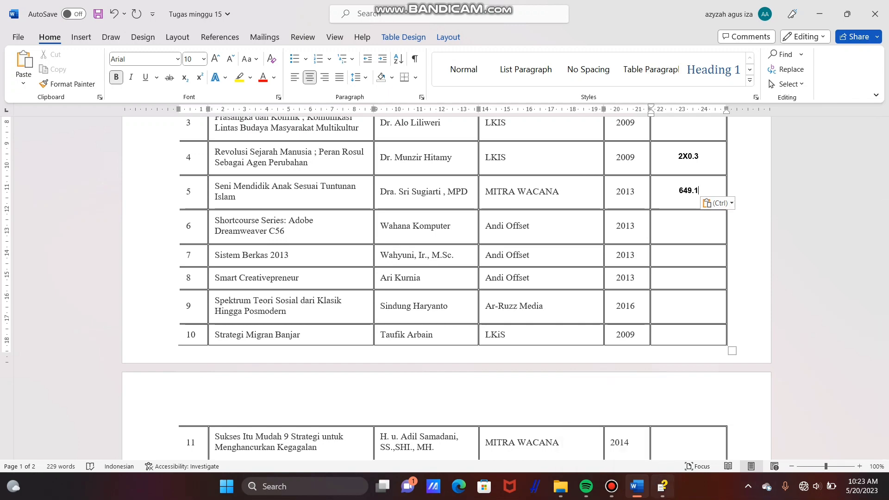
left_click(663, 487)
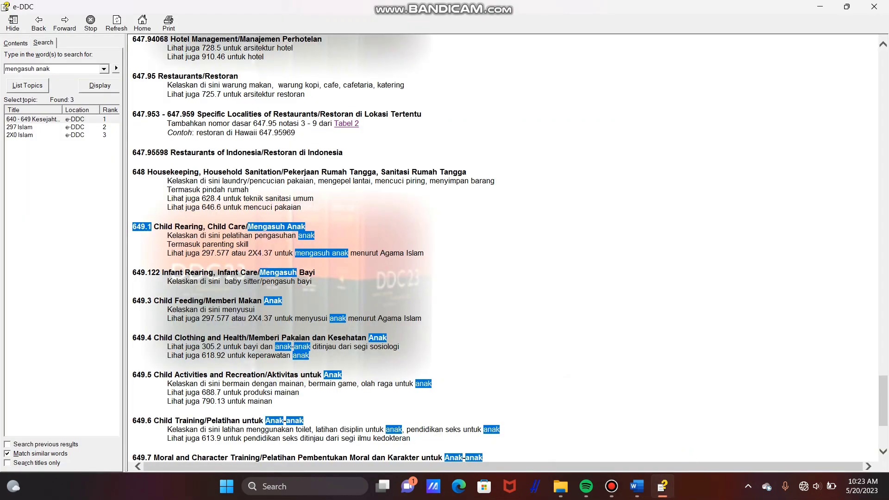
key("BackSpace")
type("dreamveaver")
key("Return")
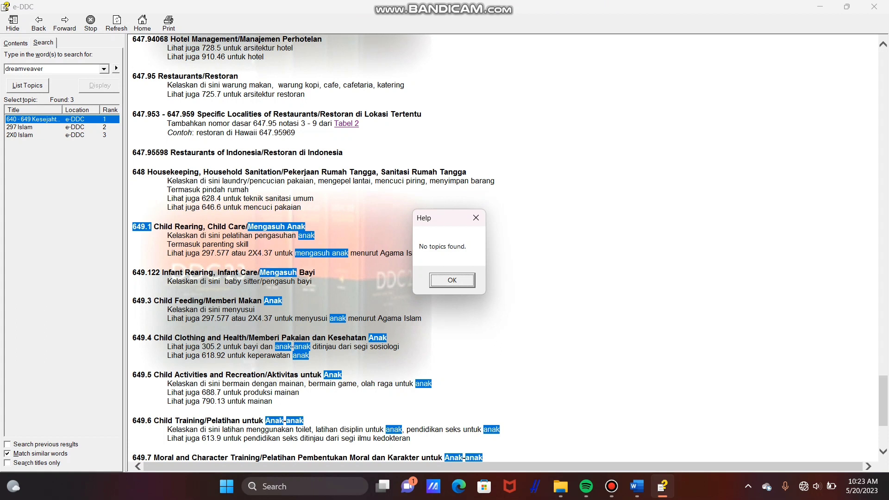
key("Return")
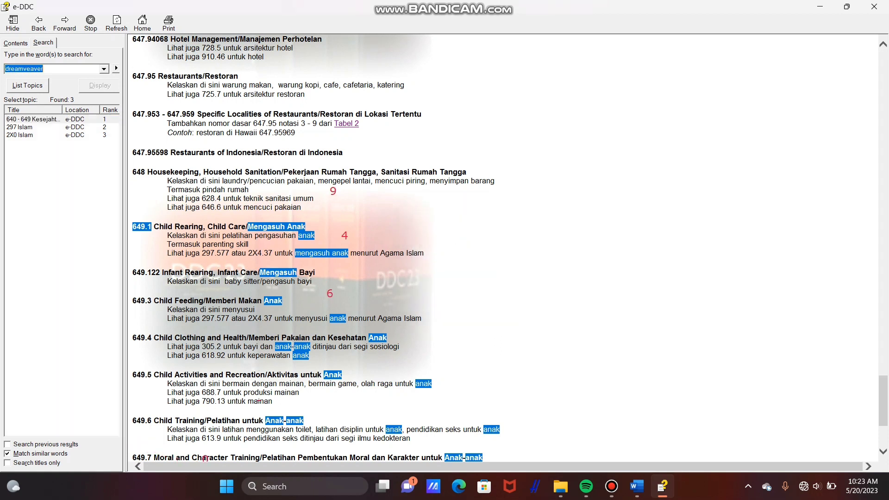
Search the e-DDC topics for "dreamweaver", the subject of book 6
key("BackSpace")
type("dre")
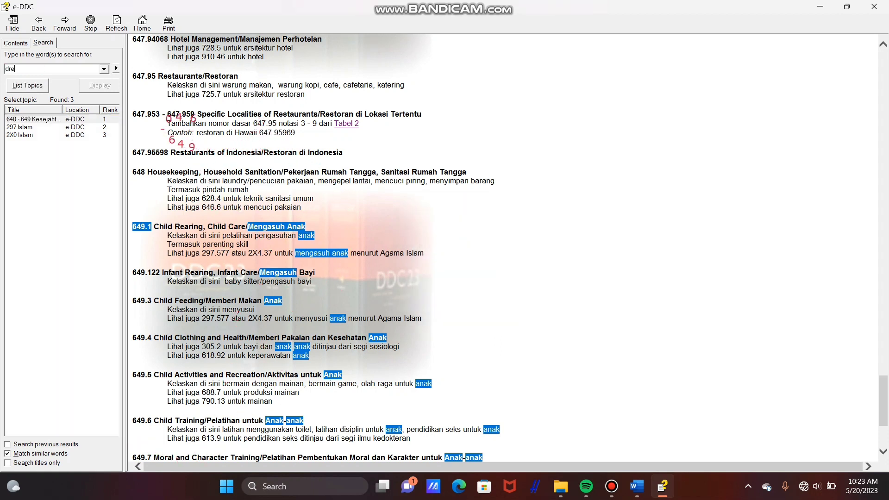
type("am")
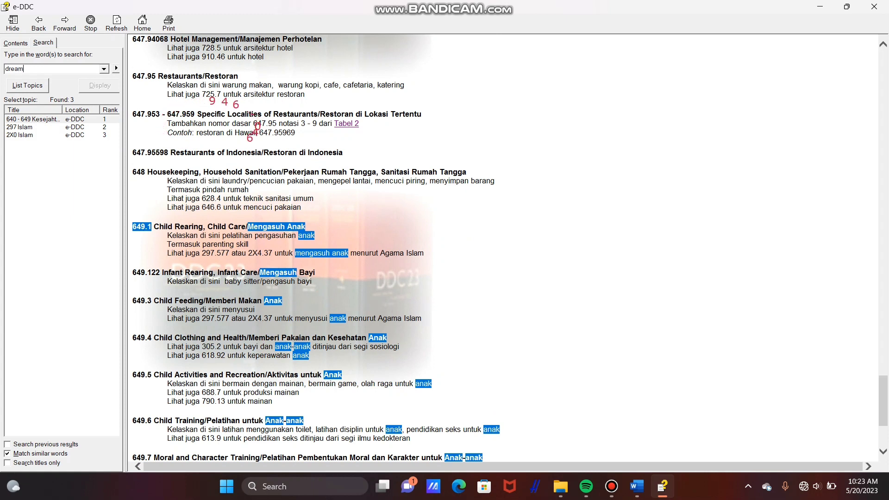
type("we")
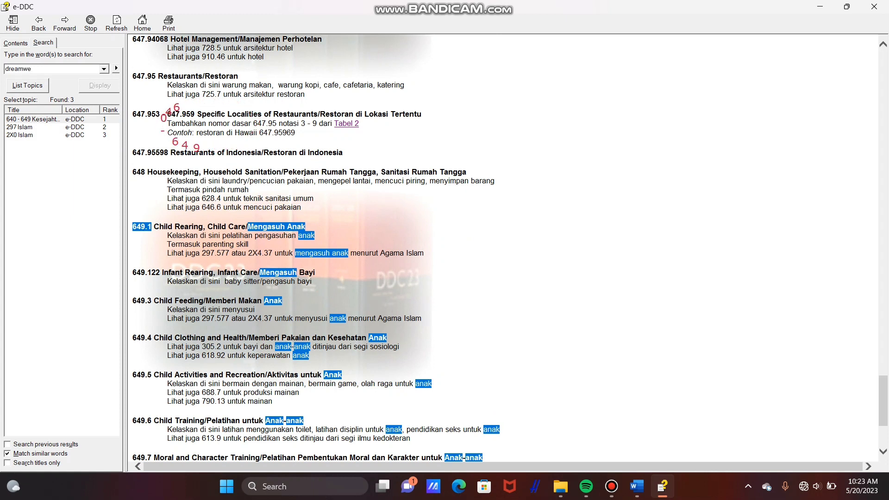
type("aver")
key("Return")
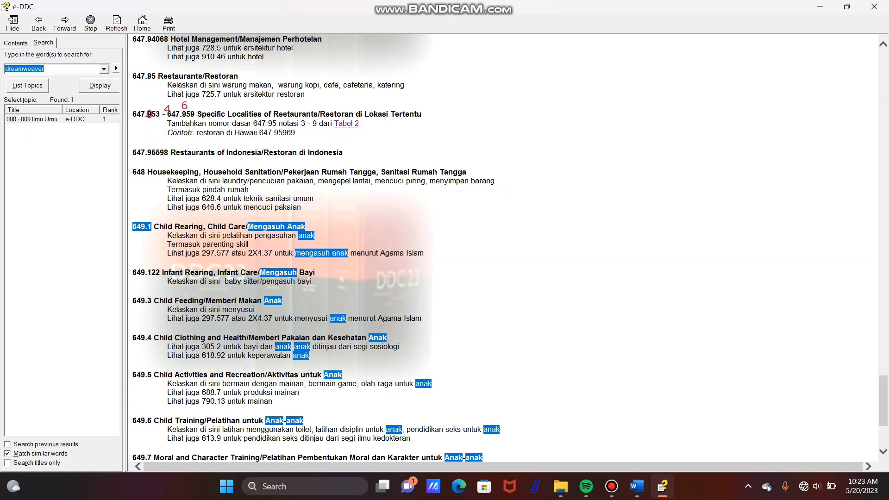
Open the 000 - 009 Ilmu Umum topic and copy the class number 005.5 of General Purpose Application Programs
double_click(32, 119)
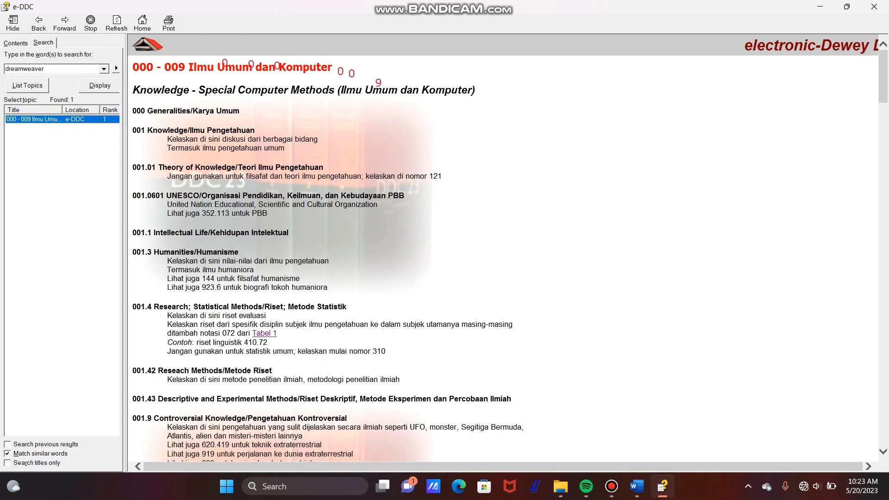
scroll(508, 247, "down", 8)
scroll(508, 248, "down", 20)
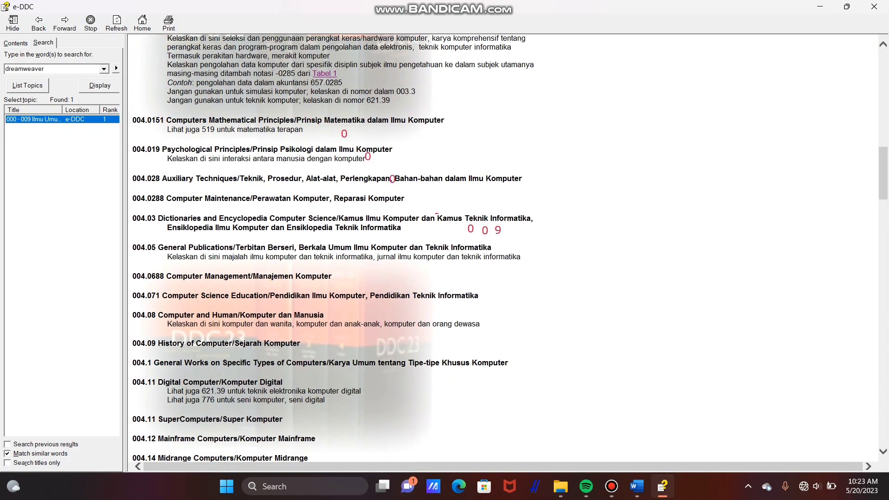
scroll(508, 247, "down", 15)
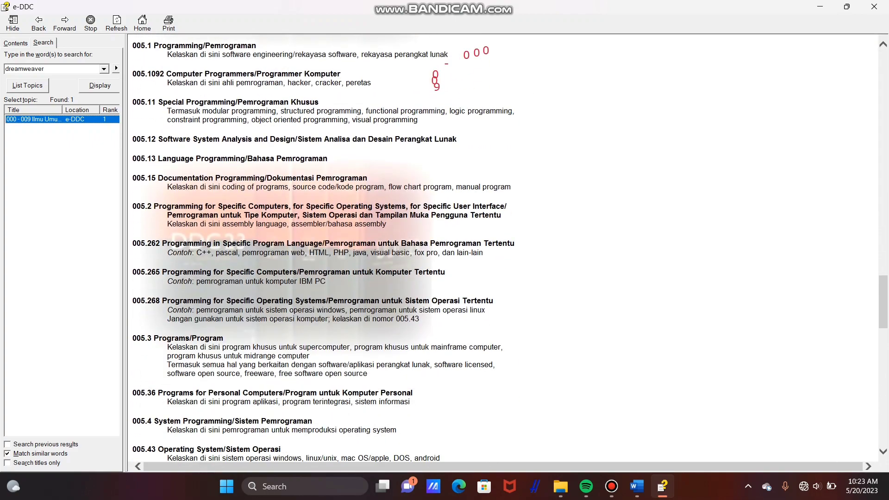
scroll(508, 248, "down", 1)
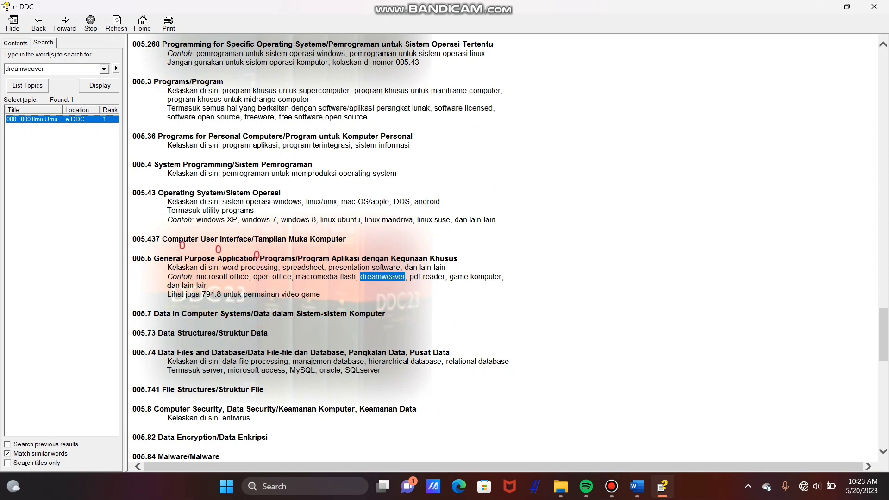
double_click(142, 259)
key("ctrl+c")
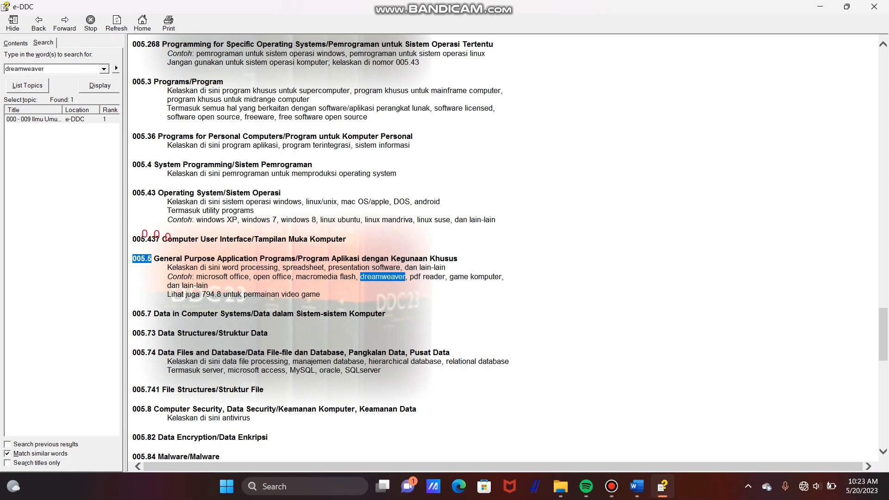
Switch to Word and paste 005.5 as the No Klasifikasi of book 6, Shortcourse Series: Adobe Dreamweaver C56
mouse_move(637, 486)
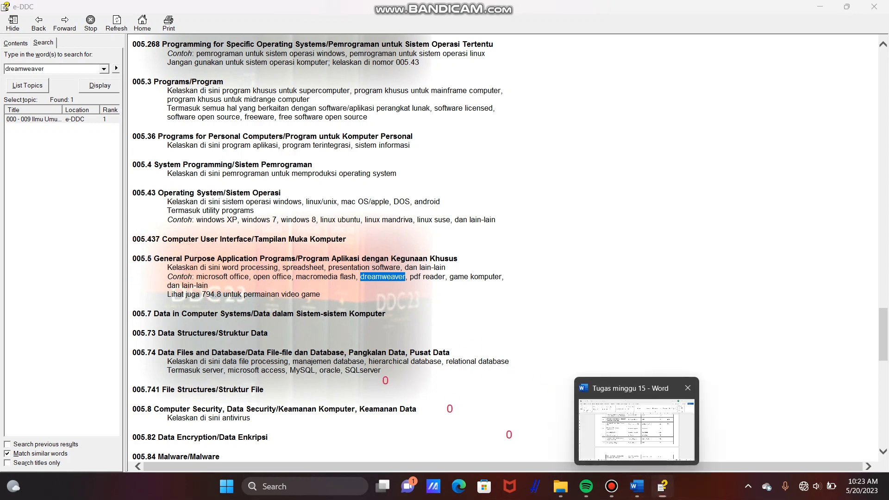
left_click(637, 428)
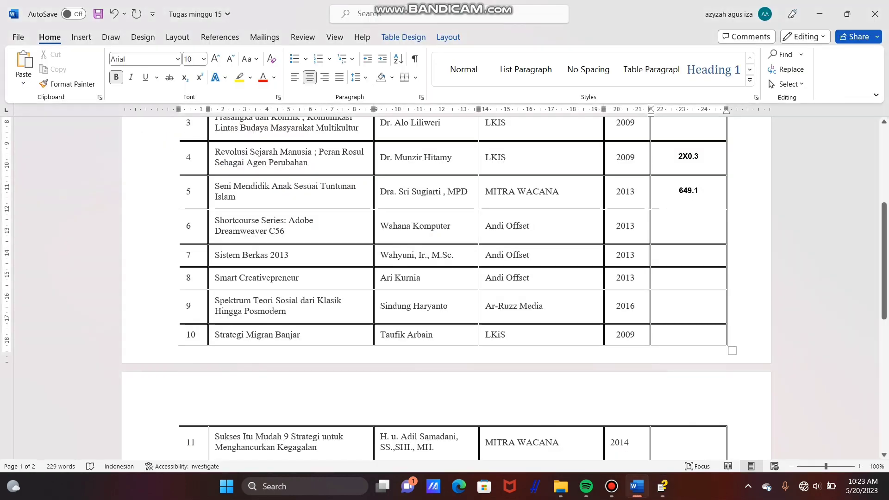
left_click(689, 227)
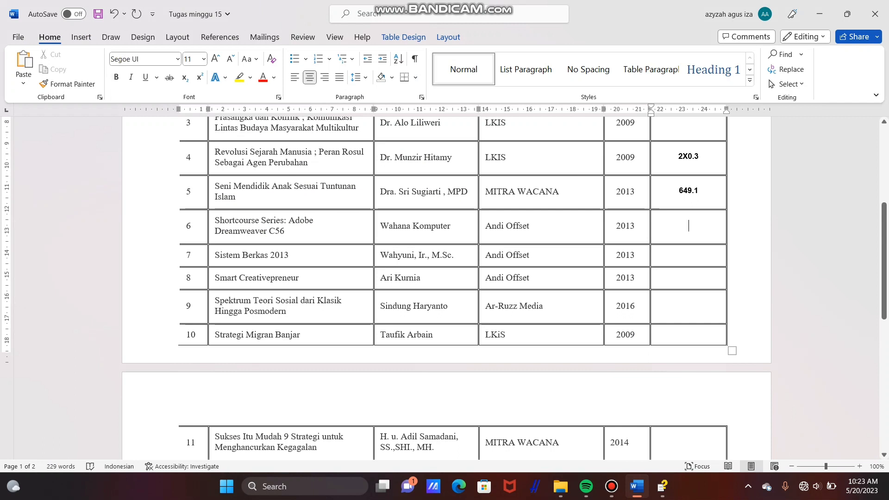
key("ctrl+v")
scroll(445, 287, "down", 3)
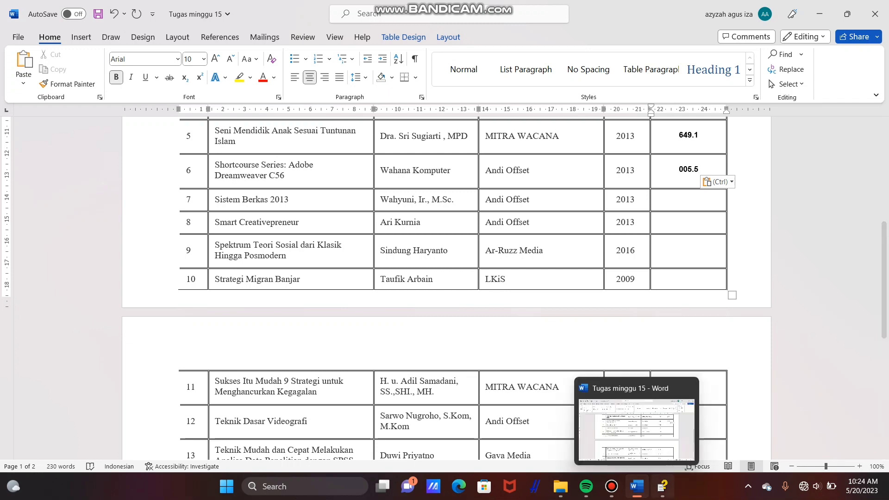
Switch to e-DDC and search the topics for "database"
left_click(663, 486)
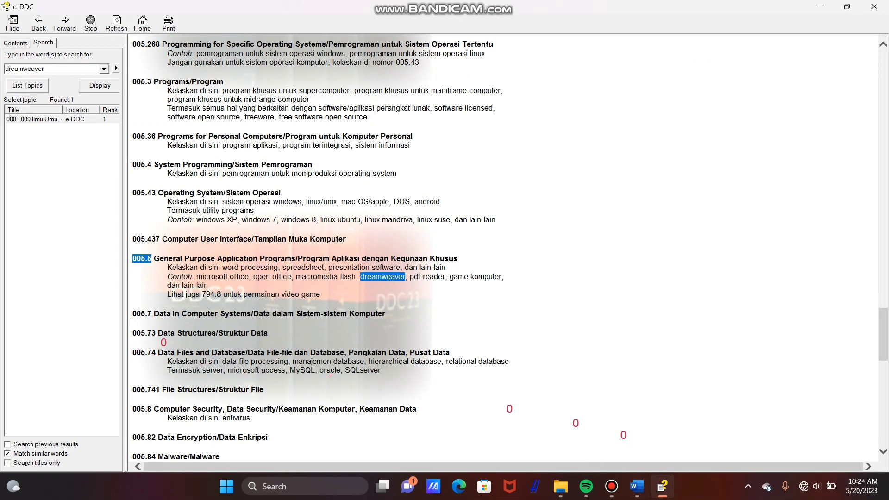
key("alt+w")
key("BackSpace")
type("datab")
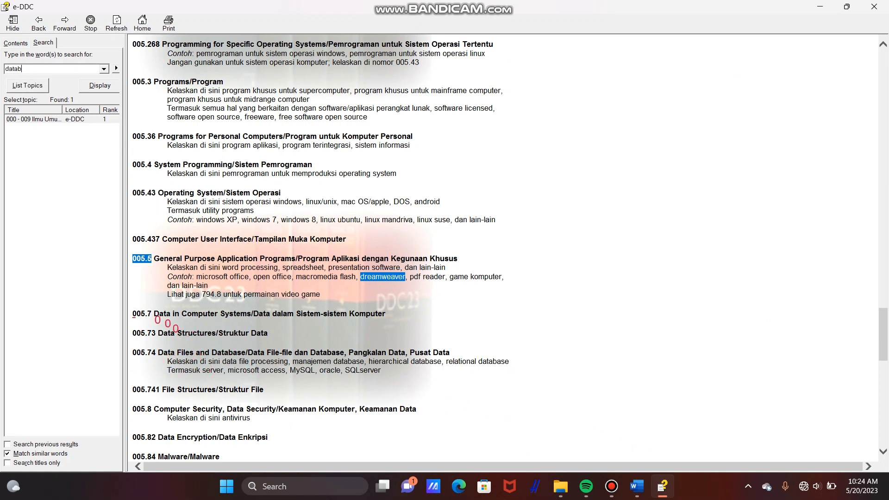
type("ase")
key("Return")
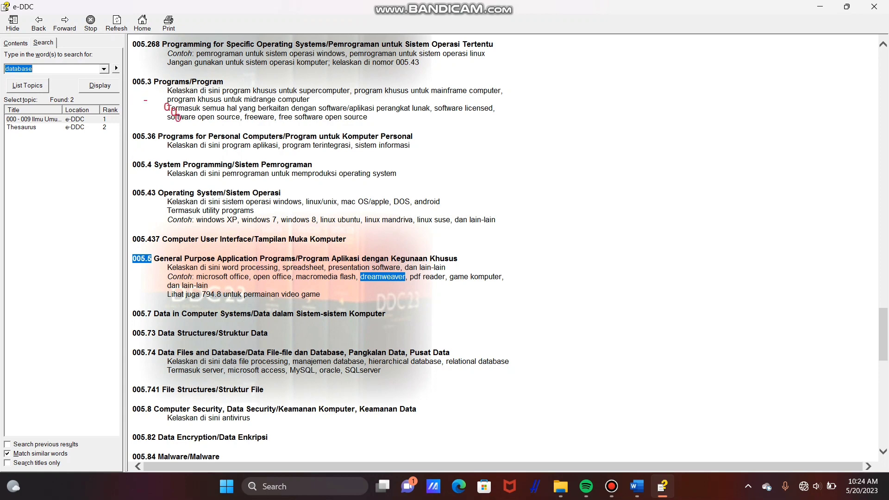
Open the 000 - 009 Ilmu Umum topic and copy the class number 005.74 of the Data Files and Database entry
double_click(32, 119)
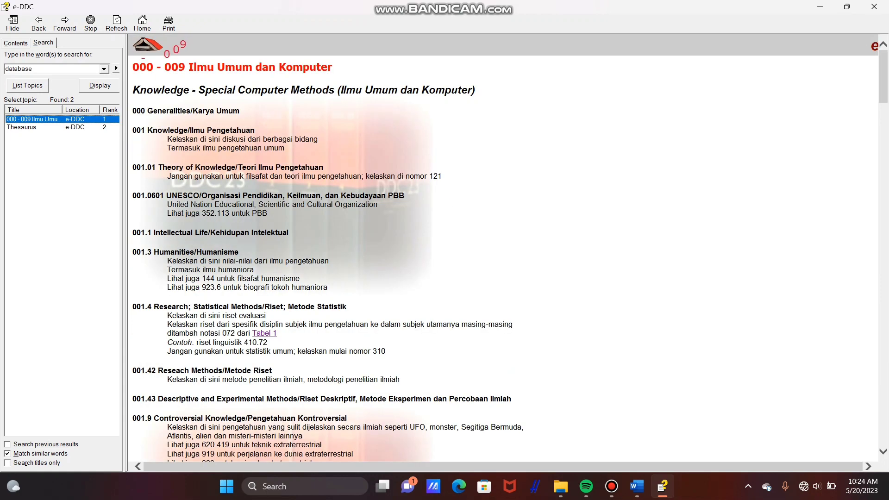
scroll(508, 248, "down", 10)
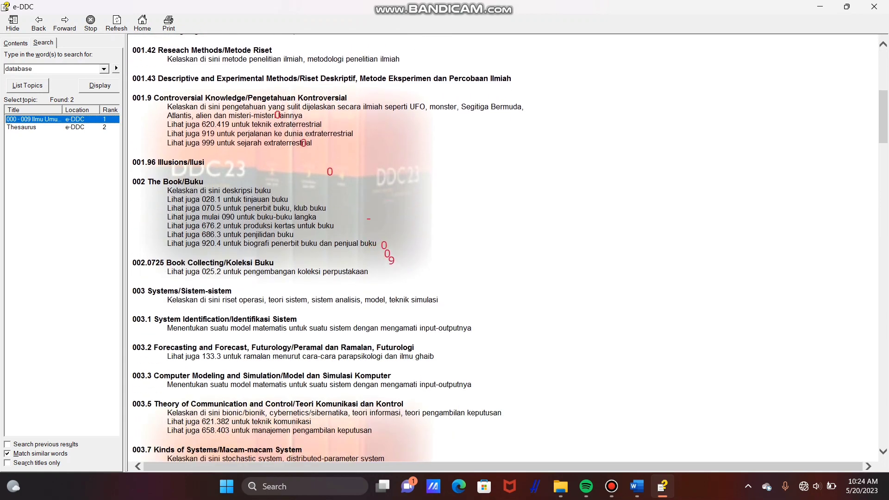
scroll(510, 248, "down", 18)
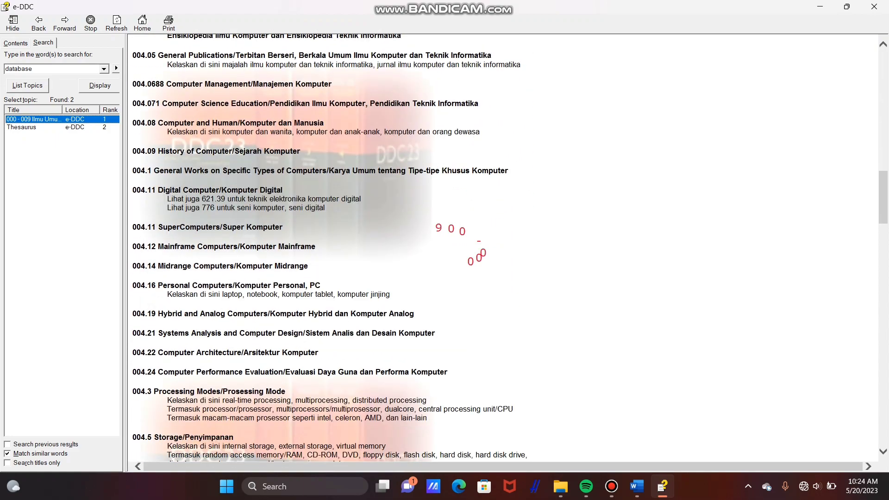
scroll(510, 247, "down", 17)
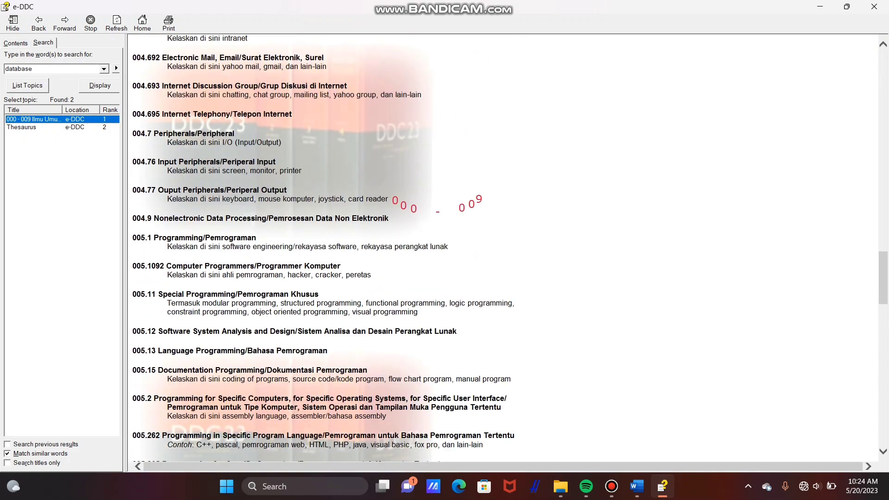
scroll(509, 248, "down", 15)
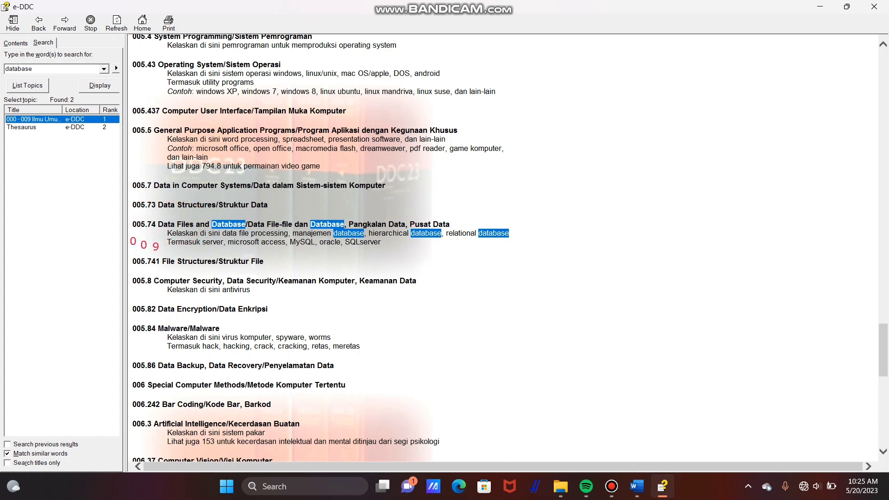
left_click_drag(132, 224, 155, 224)
key("ctrl+c")
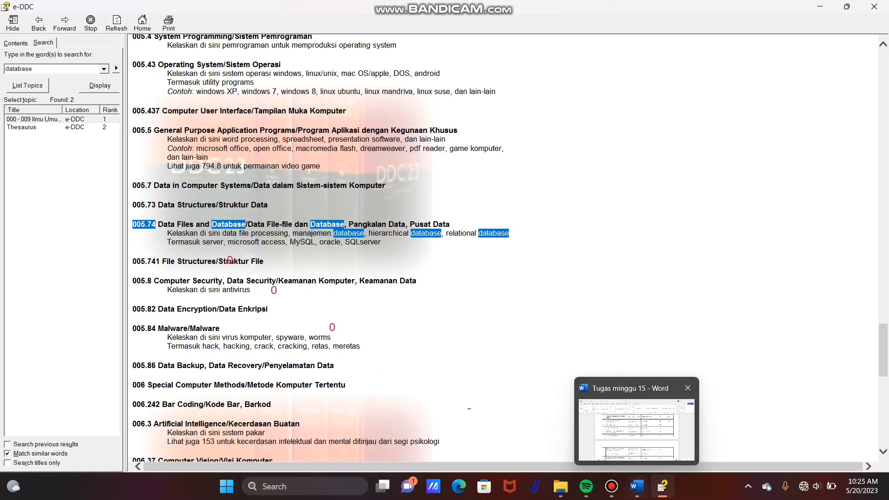
Switch to Word and paste 005.74 as the No Klasifikasi of book 7, Sistem Berkas 2013
left_click(637, 487)
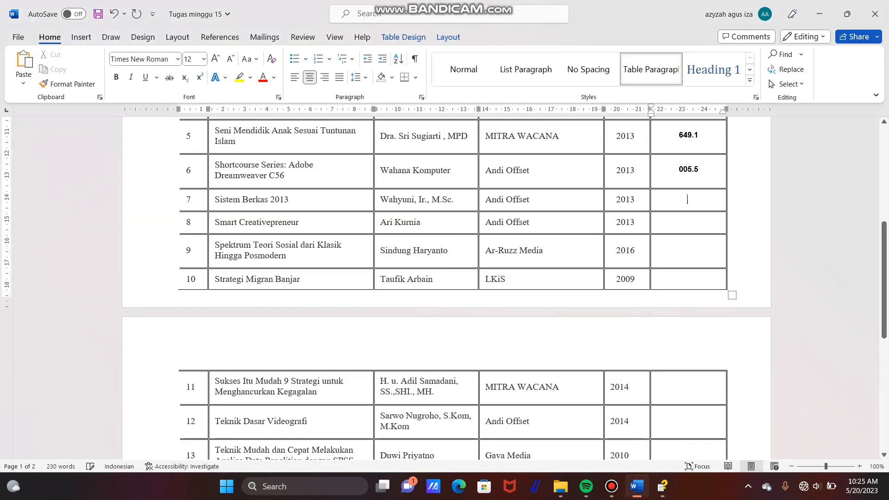
key("ctrl+v")
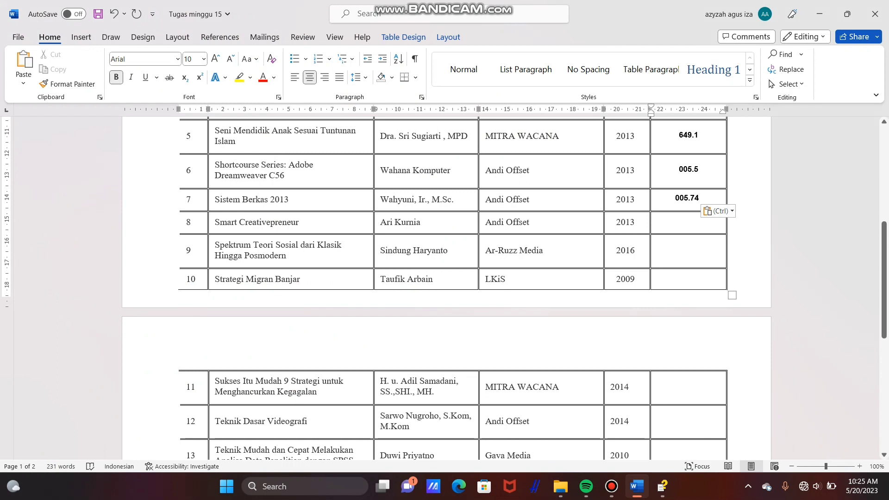
scroll(444, 288, "down", 1)
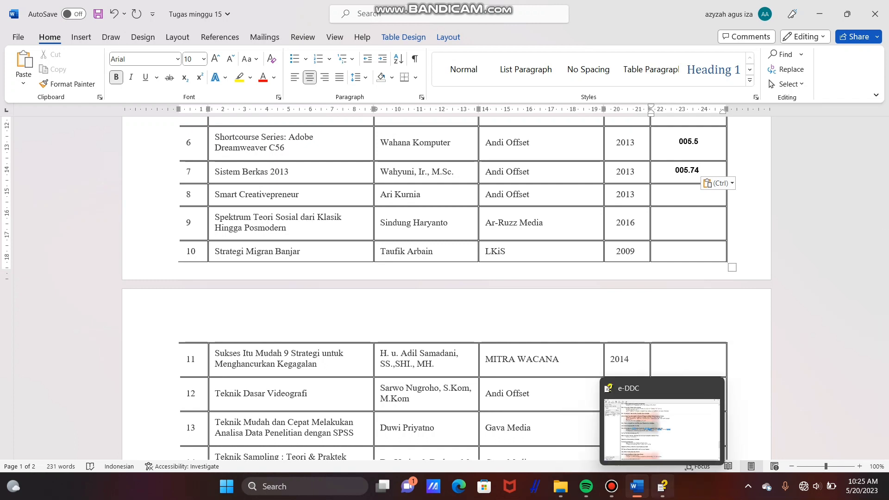
Switch to e-DDC, search the topics for "bisnis" and display the 650 - 659 Manajemen topic
left_click(663, 486)
key("ctrl+a")
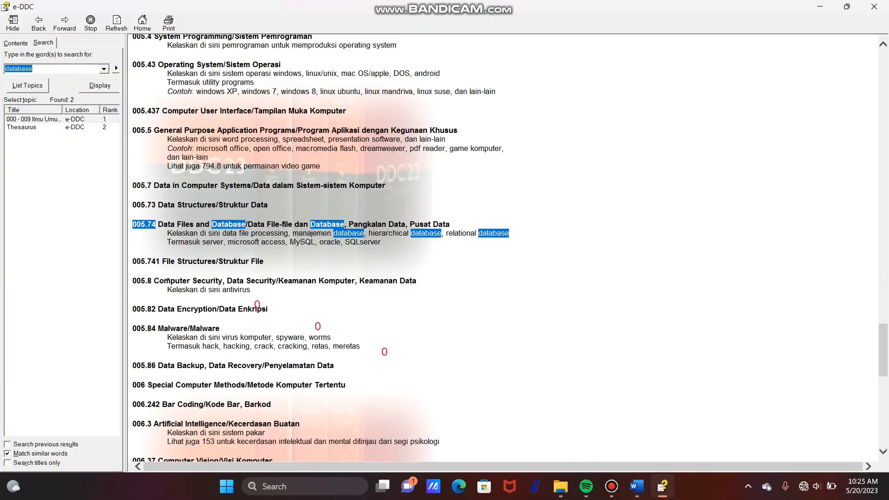
type("bisnis")
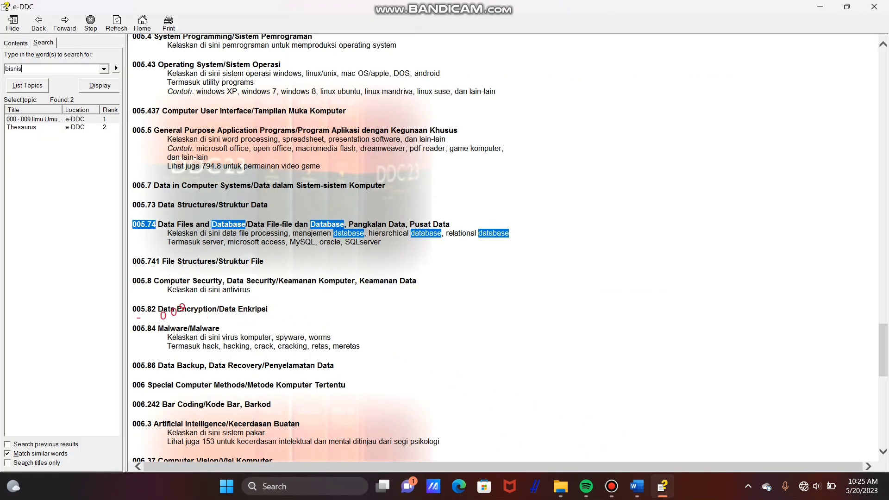
key("Return")
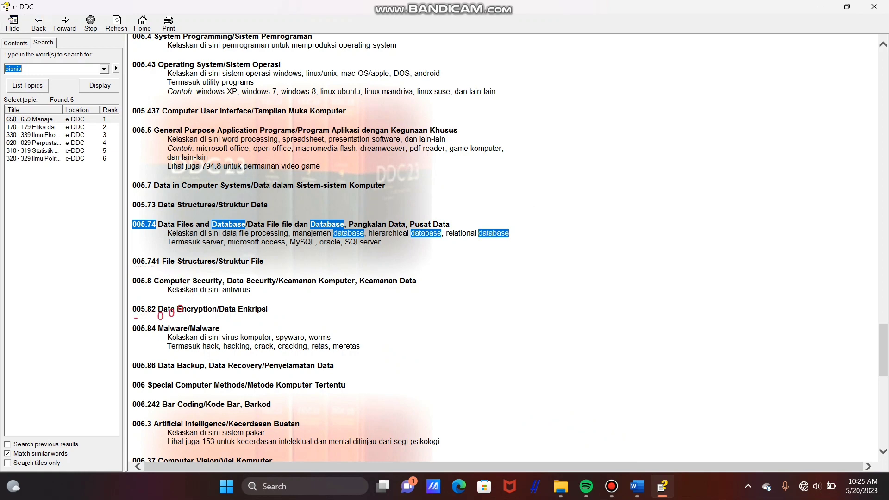
key("alt+d")
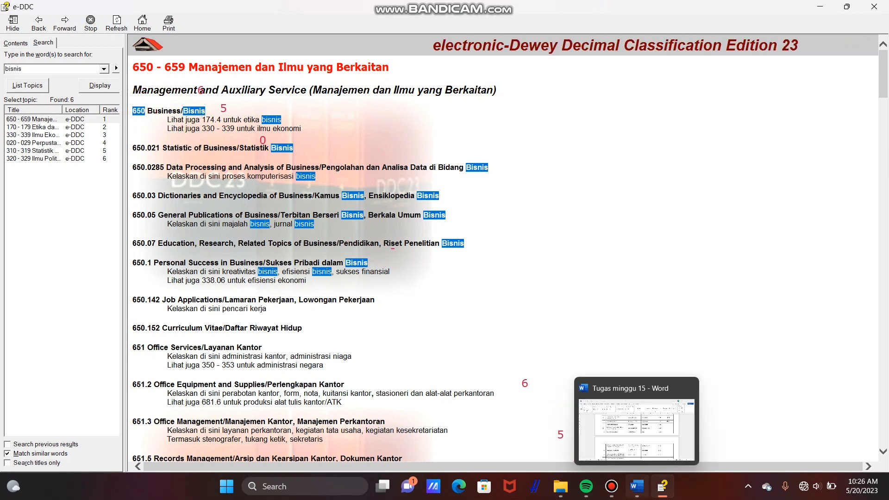
Switch to Word and enter 650 as the No Klasifikasi of book 8, Smart Creativepreneur
left_click(637, 487)
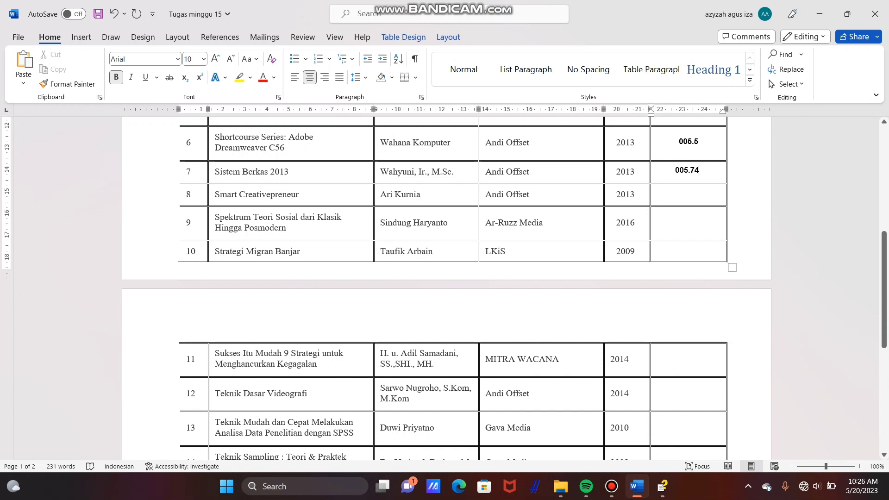
left_click(687, 195)
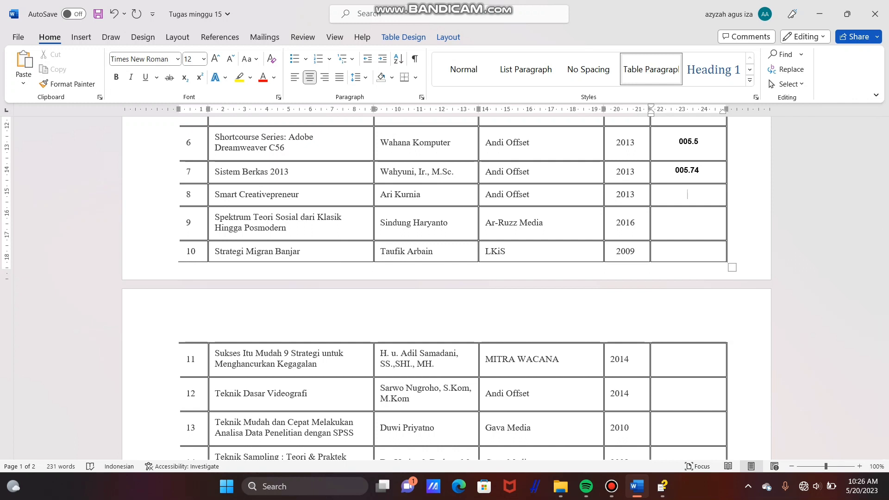
type("650")
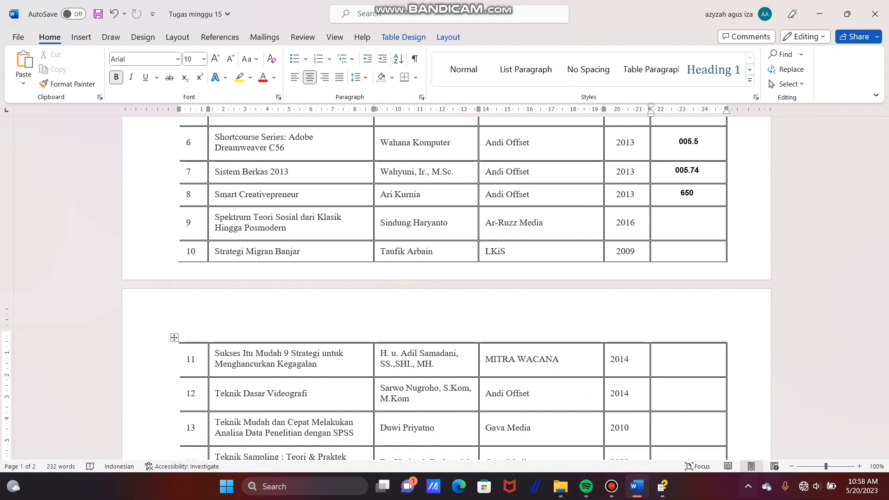
Switch to e-DDC and search the topics for "teori sosial", the subject of book 9
left_click(663, 486)
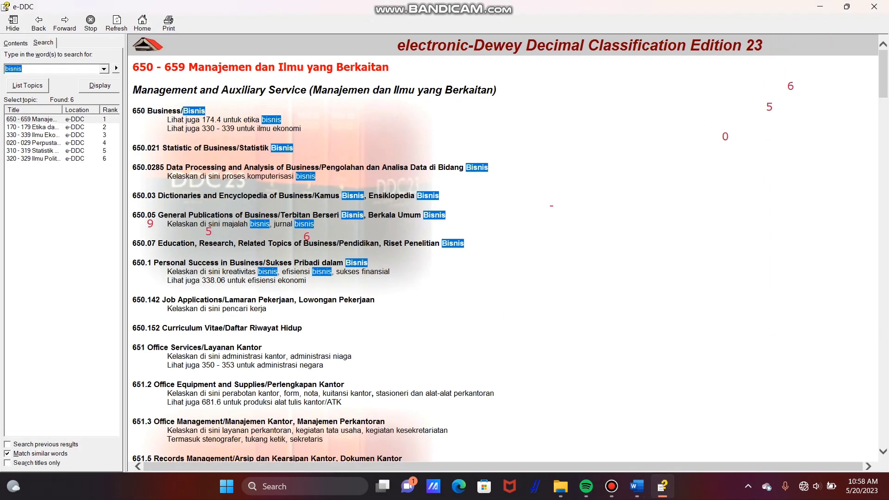
type("teori")
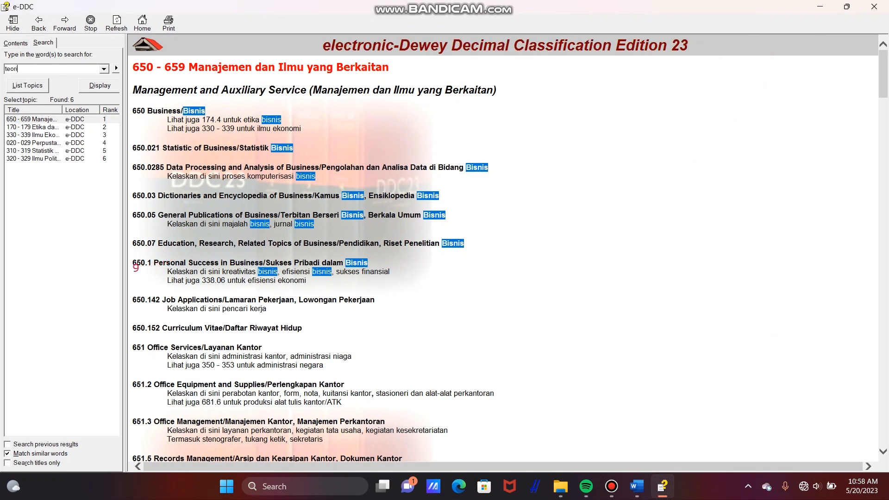
type(" sosial")
key("Return")
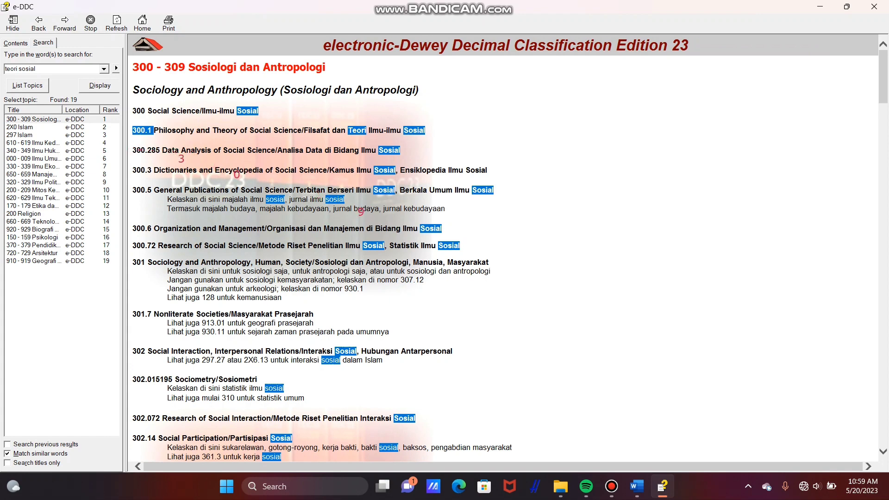
Switch to Word and enter 300.1 as the No Klasifikasi of book 9, Spektrum Teori Sosial dari Klasik Hingga Posmodern
mouse_move(637, 486)
left_click(637, 428)
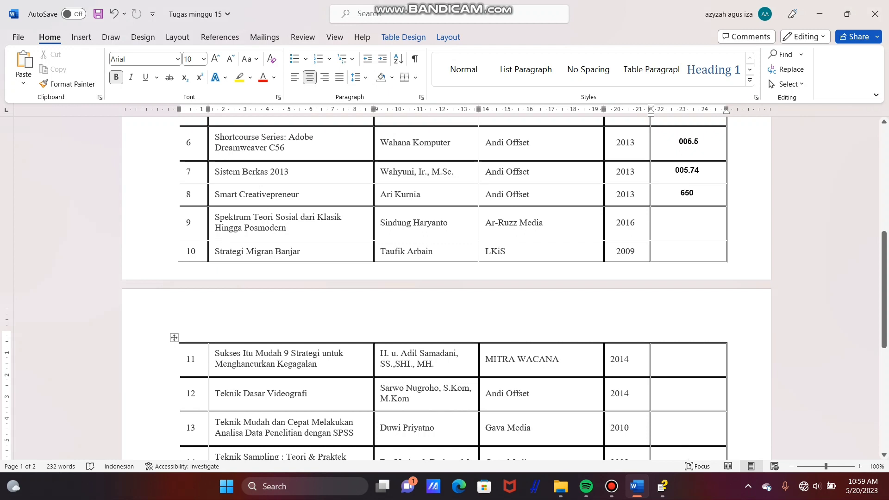
left_click(689, 223)
type("300.1")
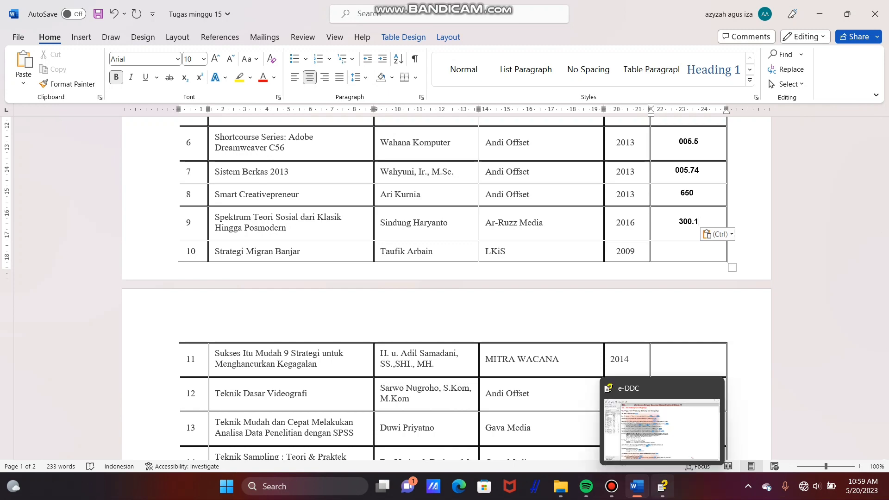
Switch to e-DDC, search the topics for "perpindahan lokasi" and display the 300 - 309 Sosiologi dan Antropologi topic
left_click(663, 487)
key("ctrl+a")
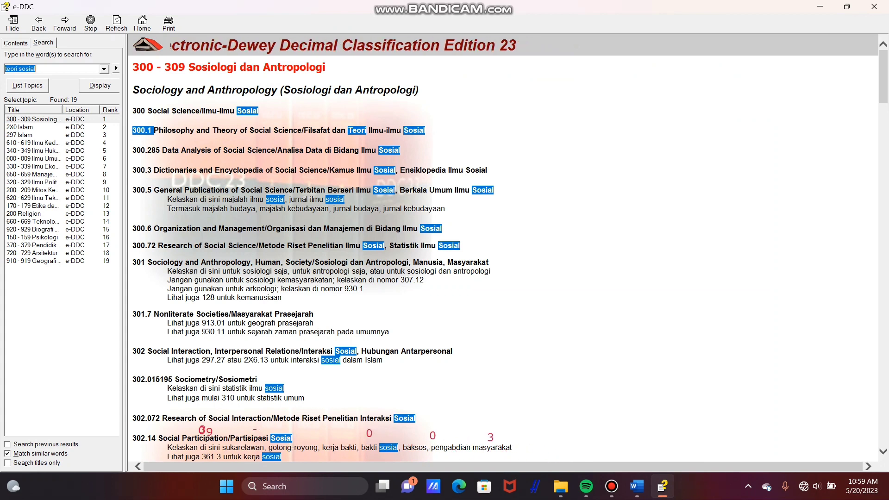
type("perpin")
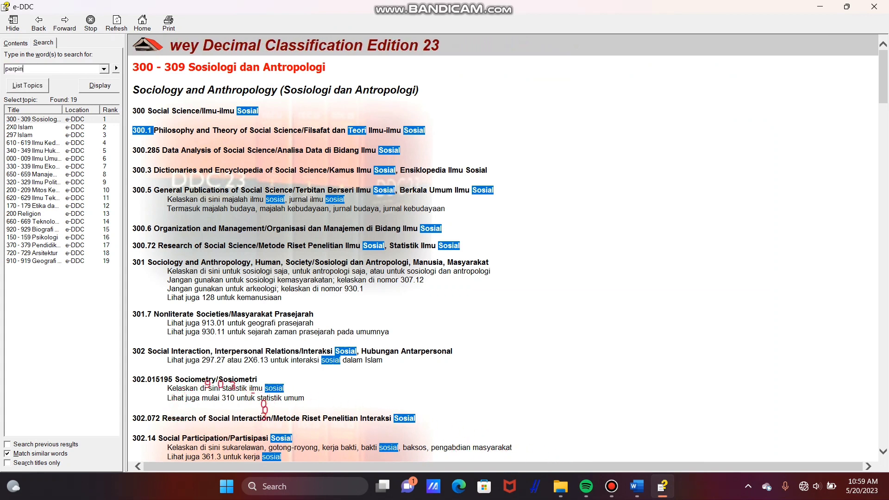
type("dahan lokasi")
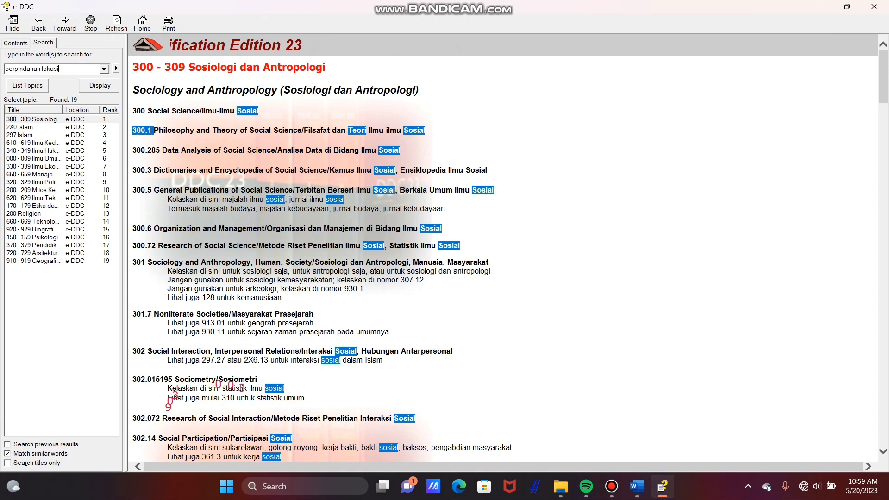
key("Return")
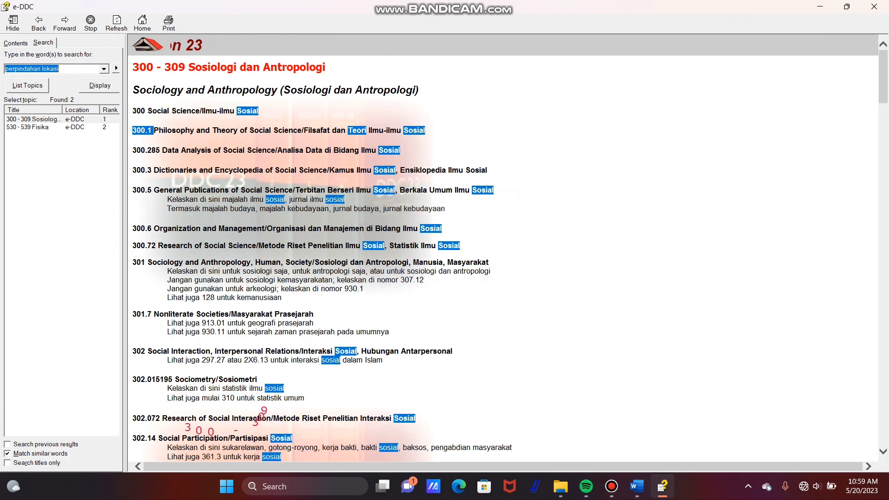
left_click(32, 119)
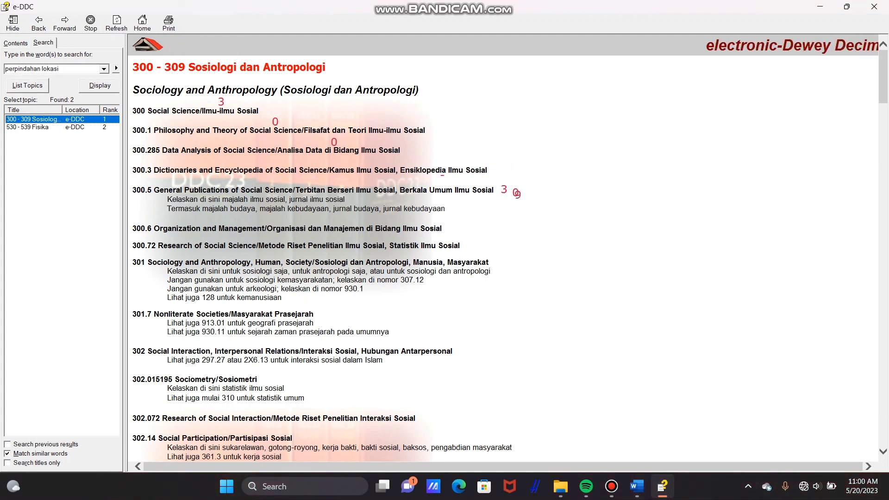
Find the entry on movement of people to, from and within communities and copy its number, 307.2
scroll(507, 248, "down", 5)
scroll(503, 248, "down", 20)
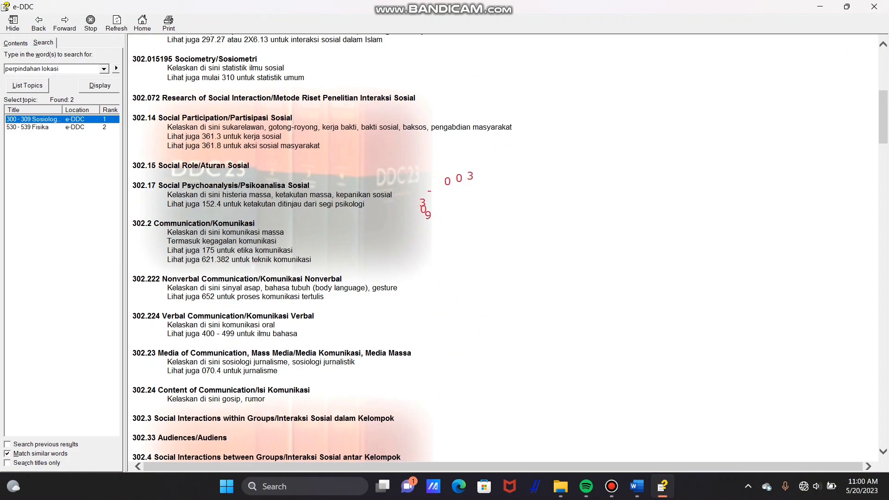
scroll(504, 204, "down", 7)
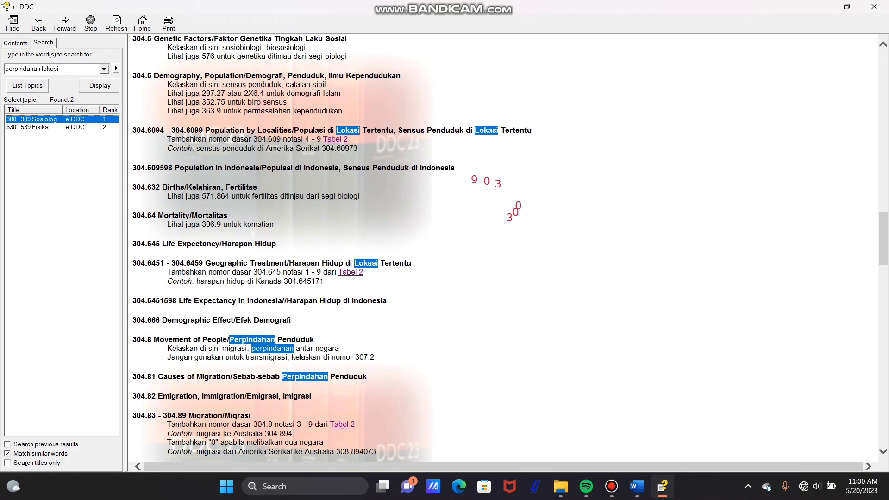
scroll(505, 204, "down", 7)
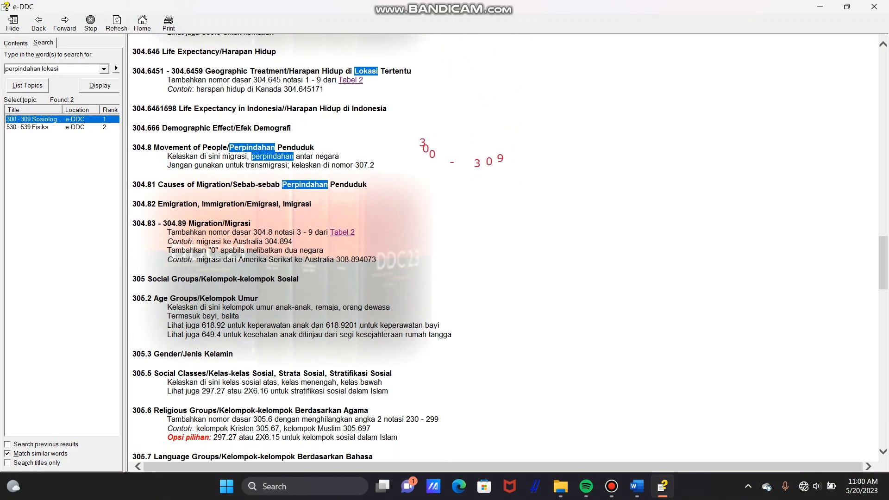
scroll(505, 204, "down", 15)
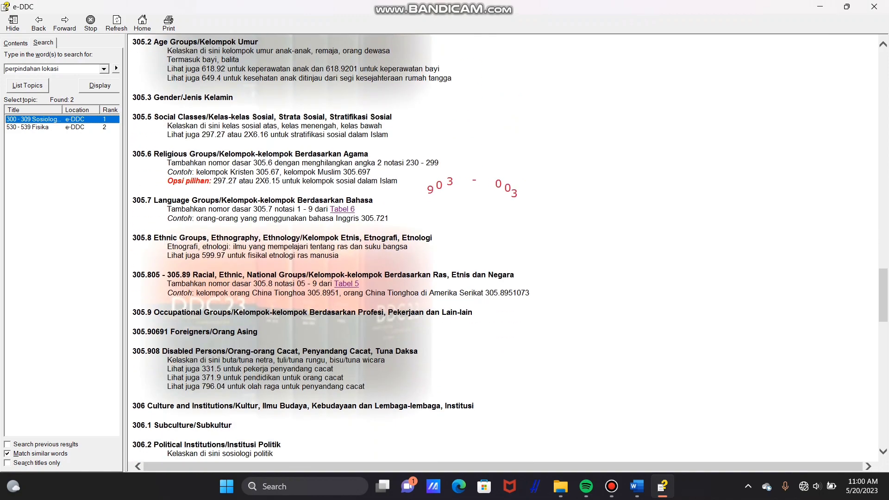
scroll(504, 204, "down", 15)
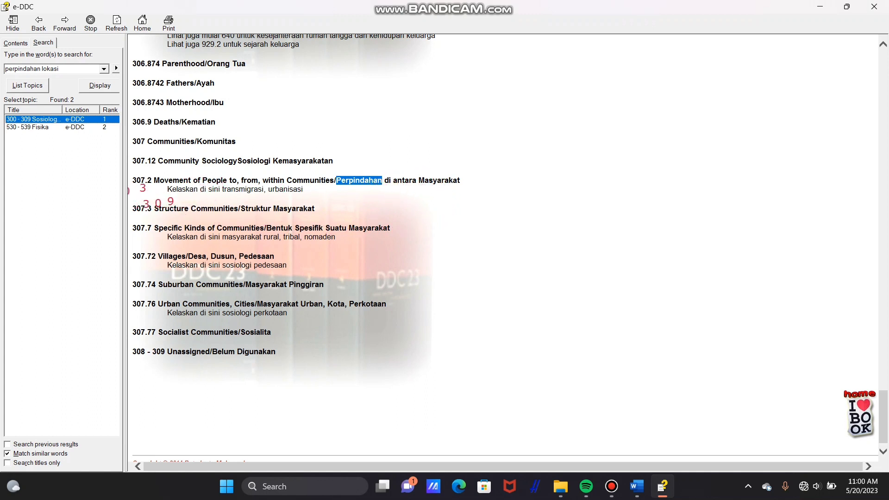
double_click(141, 180)
key("ctrl+c")
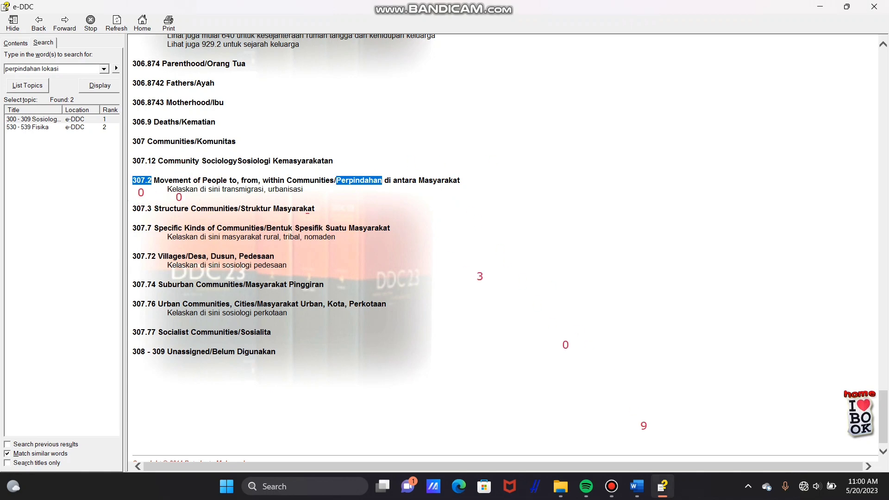
Switch to Word and paste 307.2 as the No Klasifikasi of book 10, Strategi Migran Banjar
left_click(637, 487)
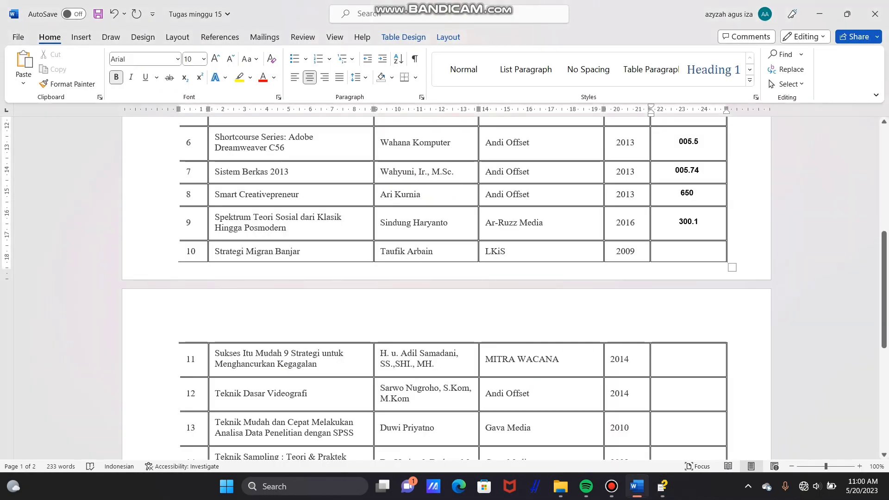
left_click(687, 251)
key("ctrl+v")
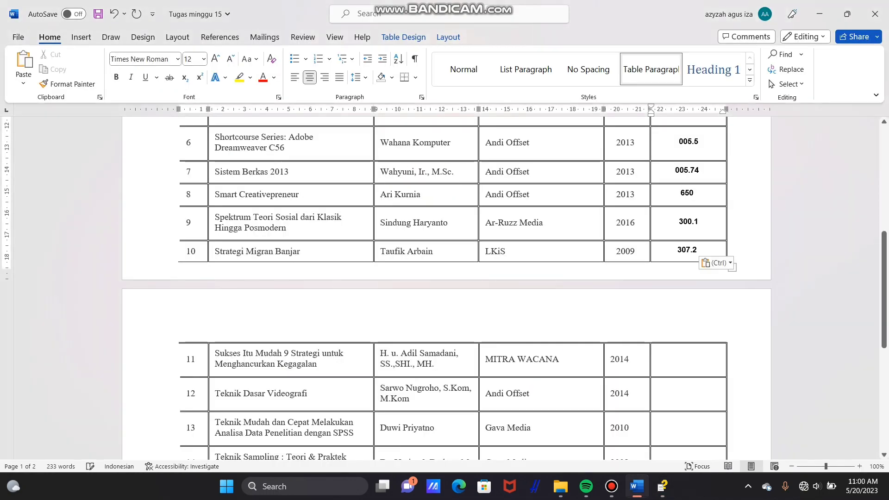
Switch to e-DDC, search for "perkembangan kepribadian dan perkembangan karakter", the subject of book 11, and display the 150 - 159 Psikologi topic
scroll(445, 282, "down", 3)
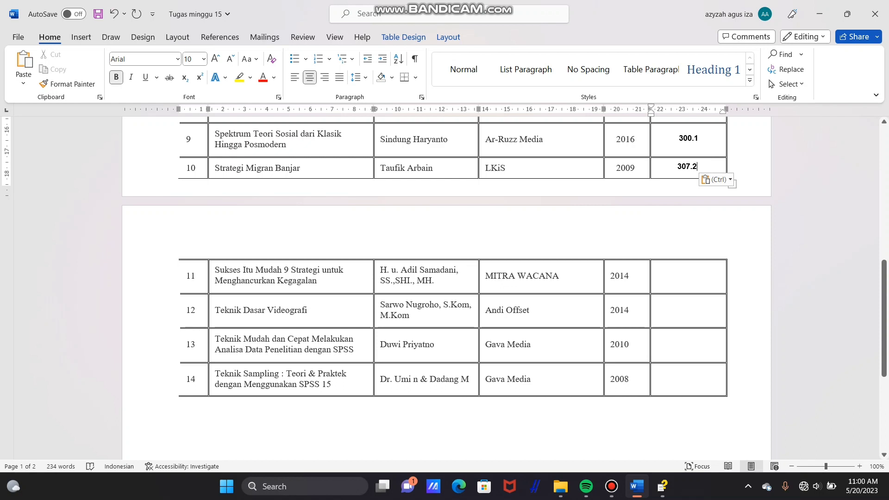
scroll(445, 257, "down", 1)
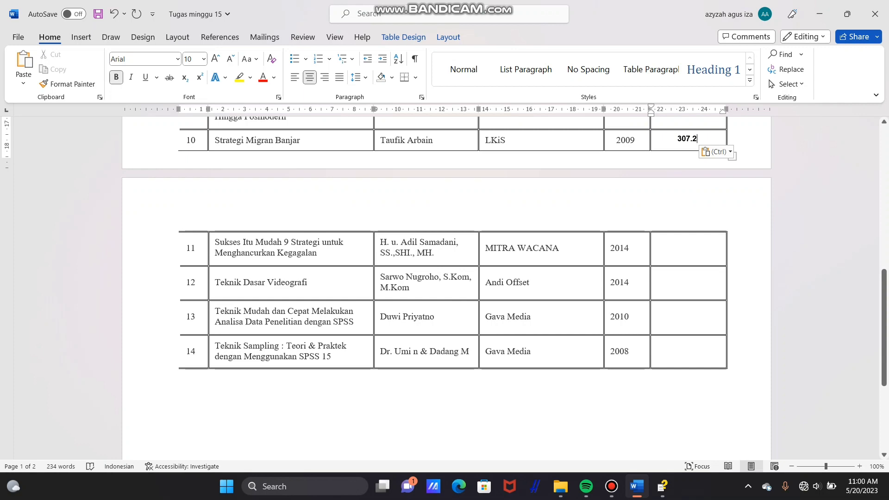
left_click(664, 486)
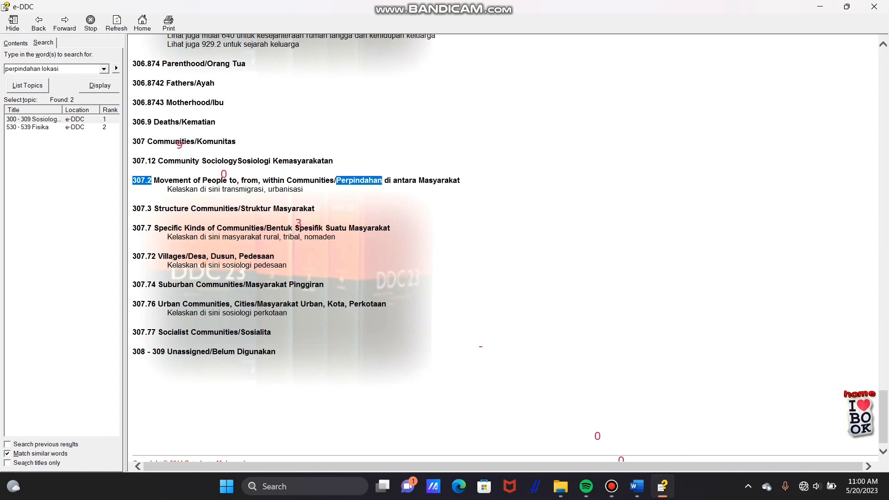
left_click(53, 68)
type("perkembangan")
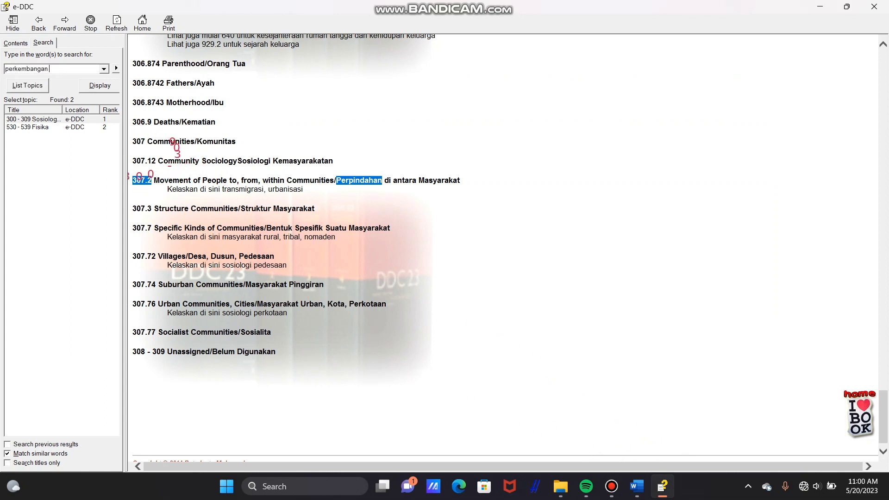
type(" kepribadian dan pe")
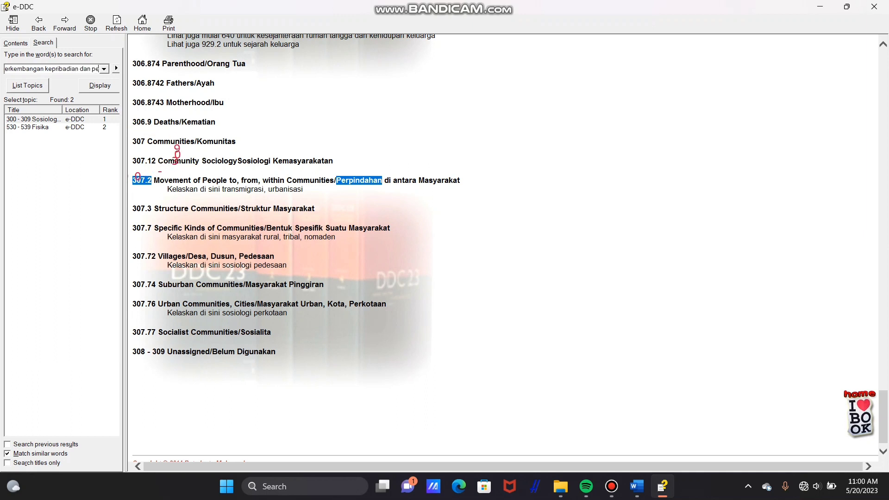
type("rkembangan")
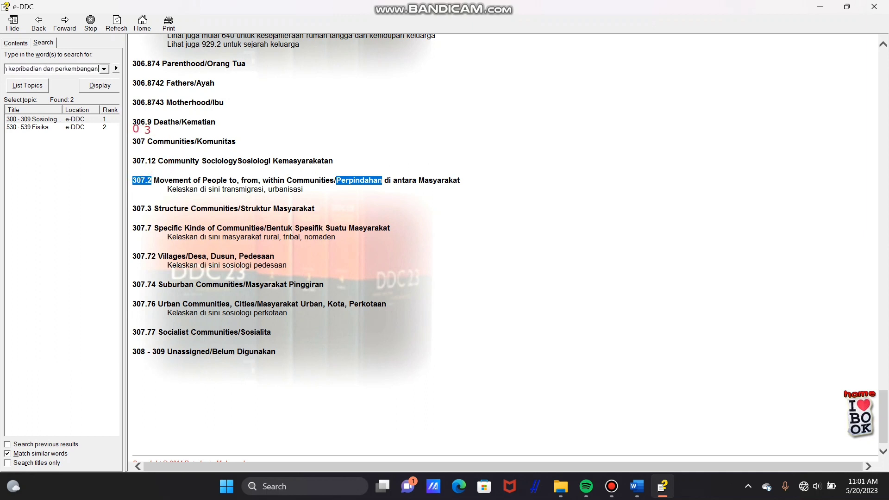
type(" karakter")
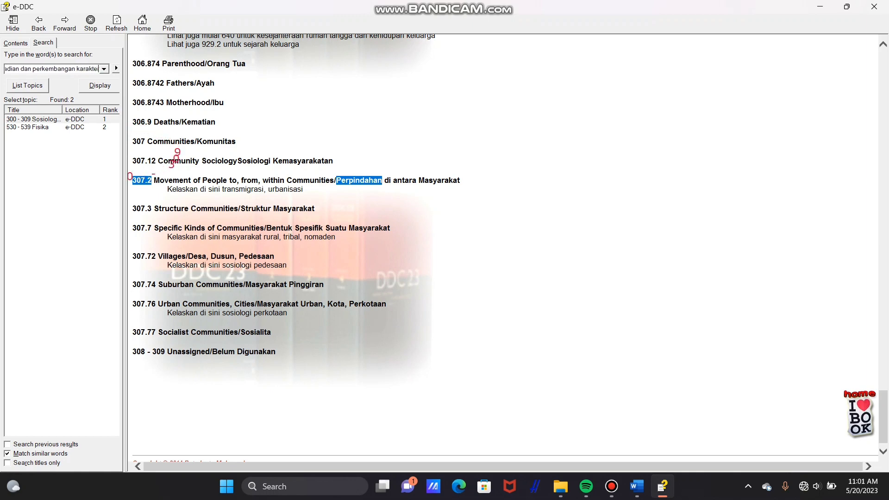
key("Return")
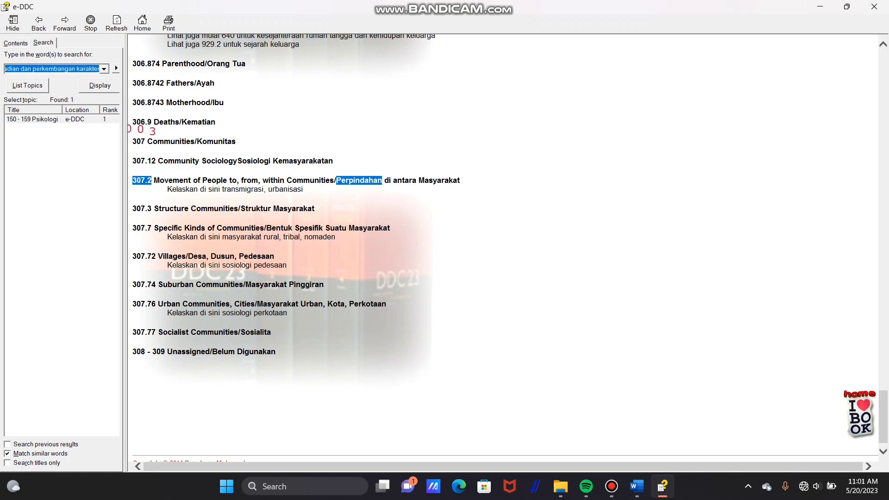
key("Return")
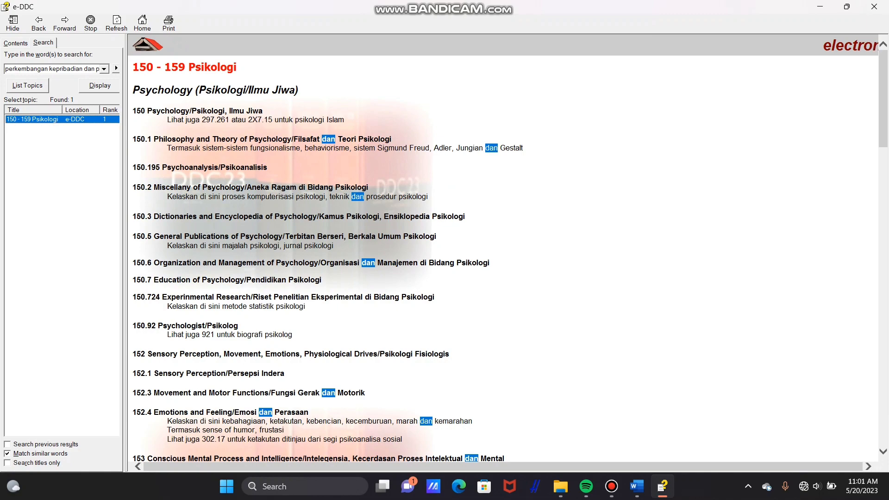
Find the Character Development entry in the psychology topic and copy its number, 155.25
scroll(508, 248, "down", 5)
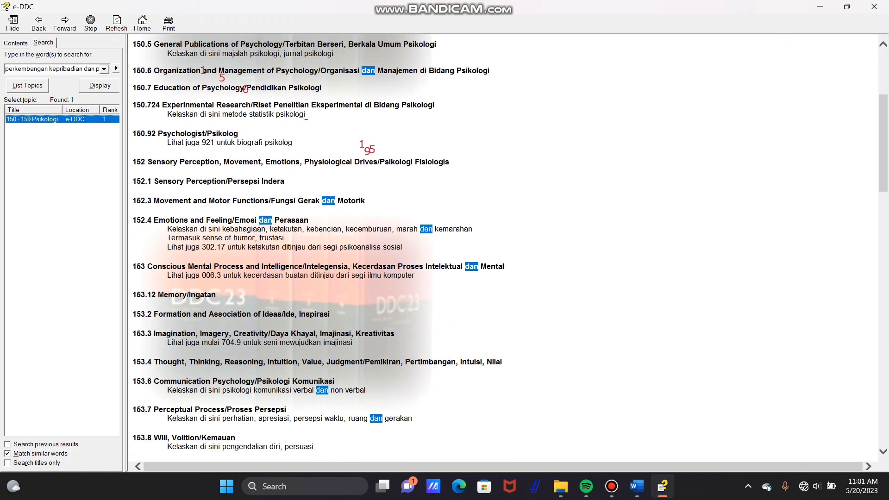
scroll(368, 148, "down", 6)
scroll(417, 232, "down", 8)
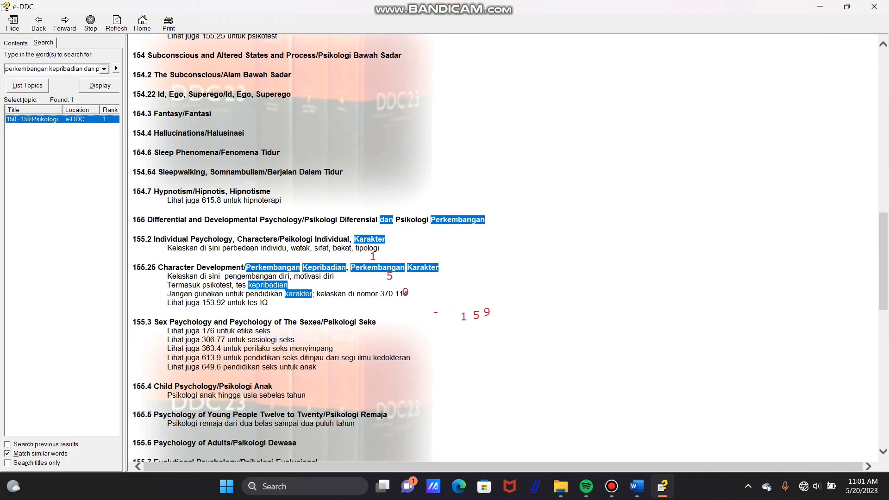
scroll(417, 278, "down", 2)
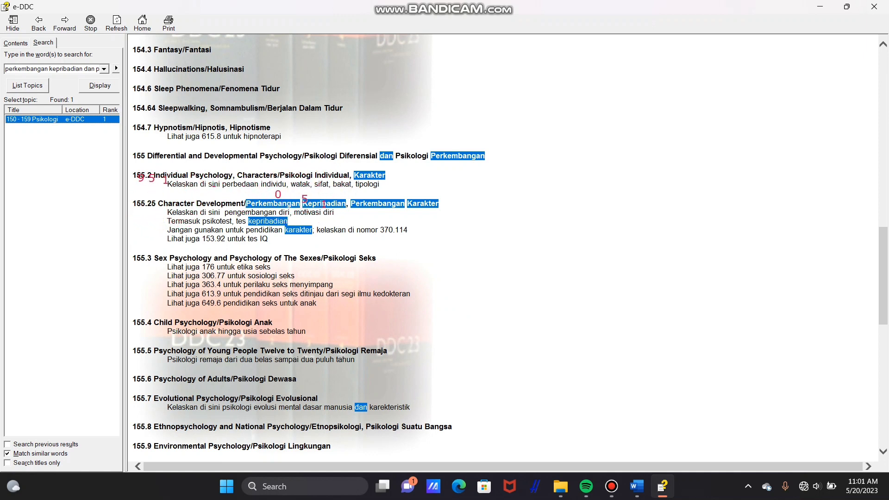
double_click(143, 204)
key("ctrl+c")
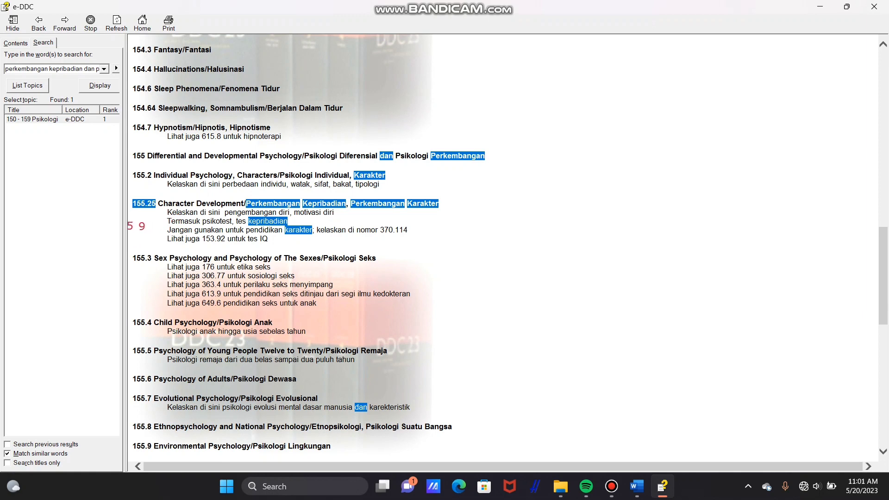
left_click(187, 209)
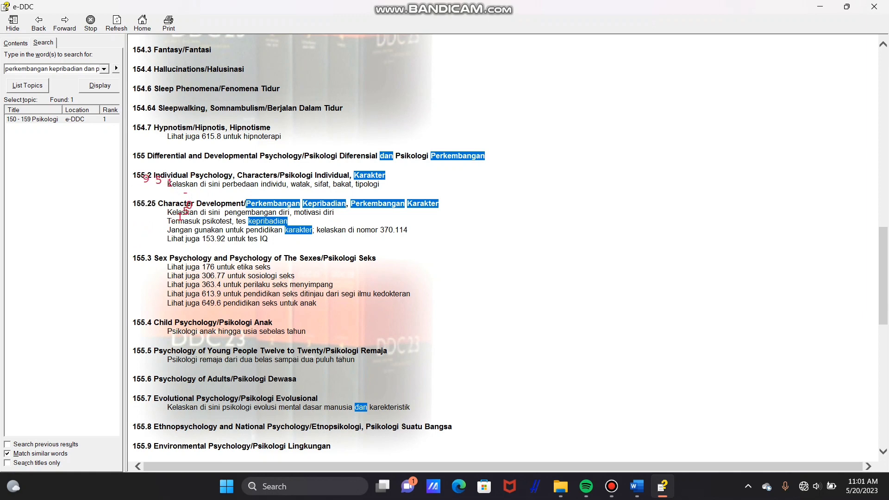
Switch to Word and paste 155.25, left-aligned, as the No Klasifikasi of book 11, Sukses Itu Mudah 9 Strategi untuk Menghancurkan Kegagalan
mouse_move(637, 487)
left_click(637, 424)
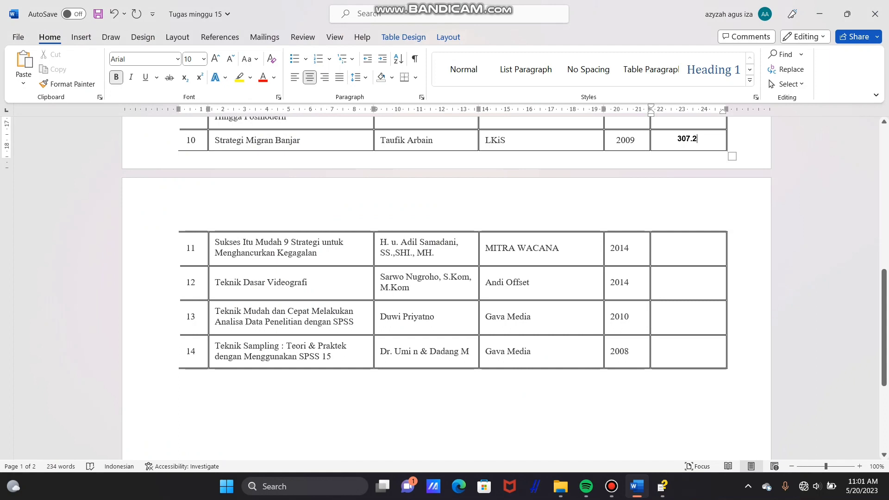
left_click(703, 248)
key("ctrl+l")
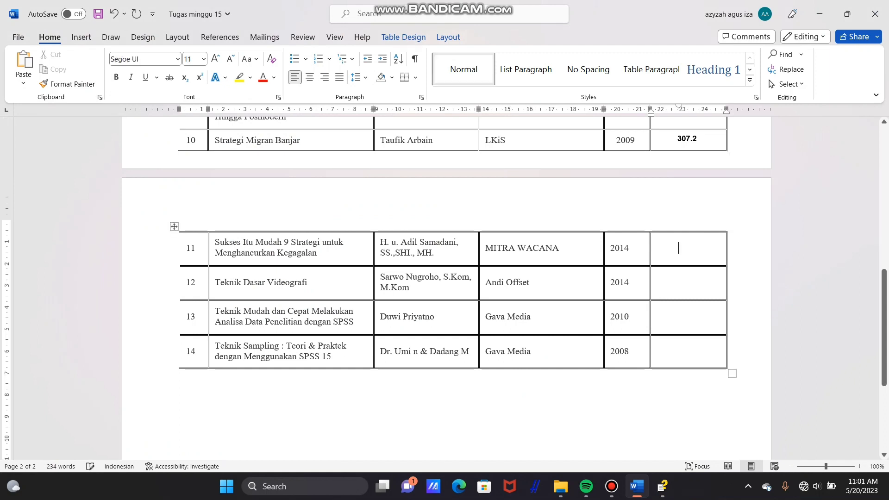
key("ctrl+v")
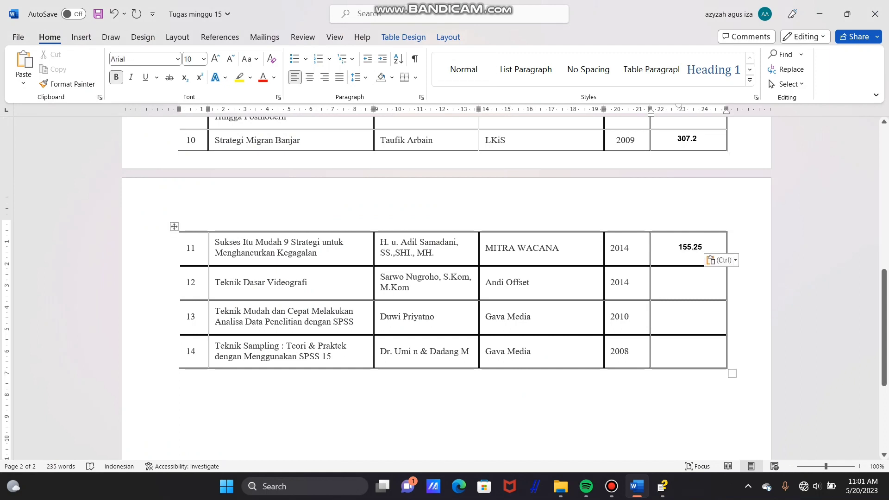
Switch to e-DDC, search the topics for "fotografi" for book 12 and display the 770 - 779 Seni Fotografi dan Foto topic
scroll(447, 287, "down", 1)
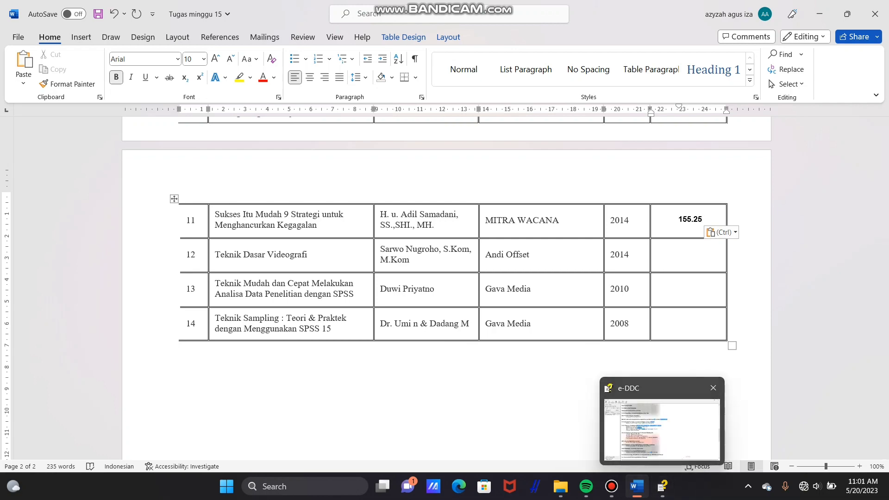
left_click(663, 487)
left_click(52, 69)
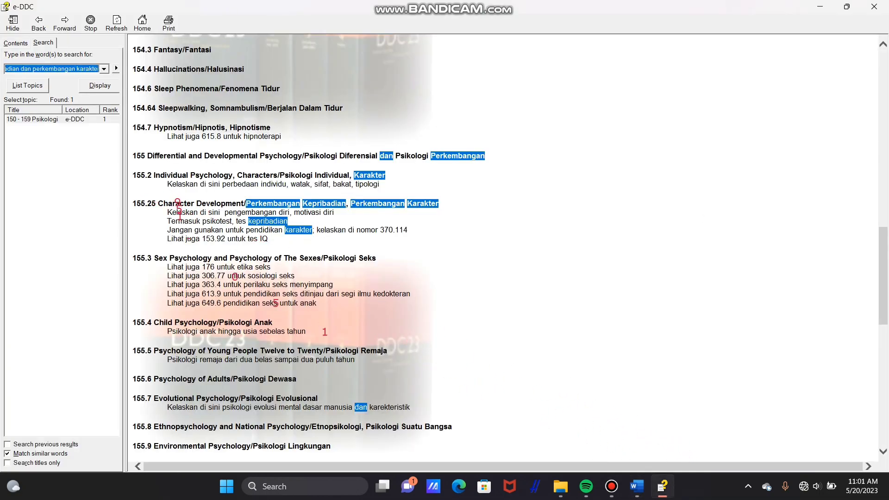
key("BackSpace")
type("foto")
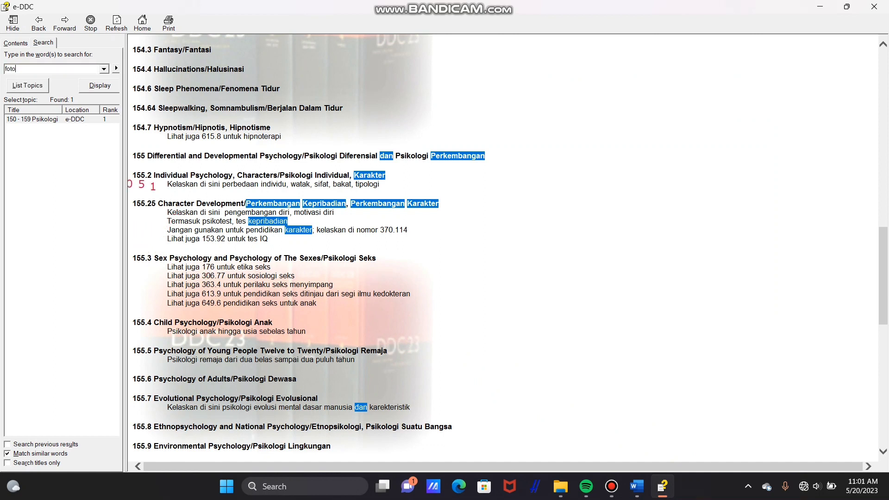
type("grafi")
key("Return")
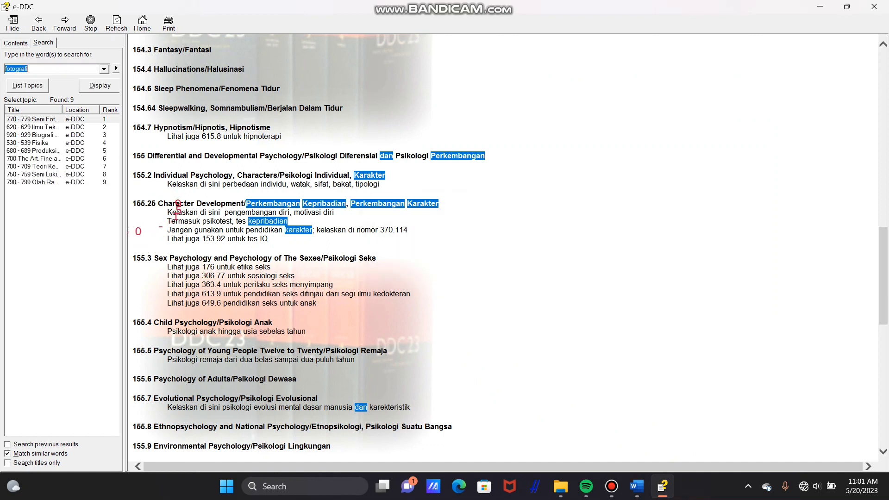
key("Return")
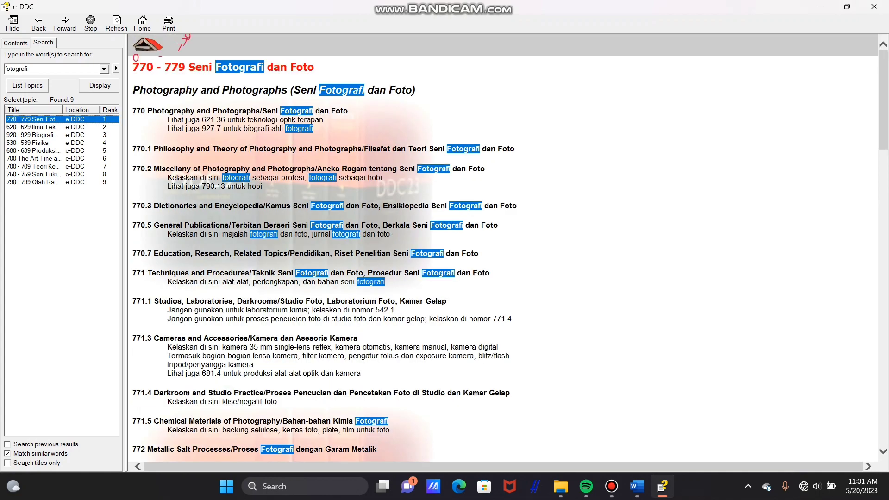
Find the Video Production, Television Photography entry in the photography topic and copy its number, 778.59
scroll(279, 75, "down", 5)
scroll(279, 75, "down", 5)
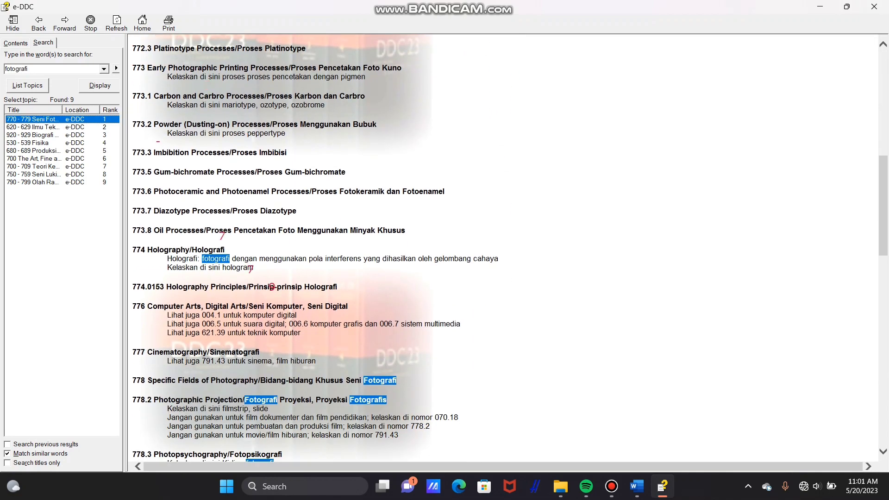
scroll(320, 234, "down", 2)
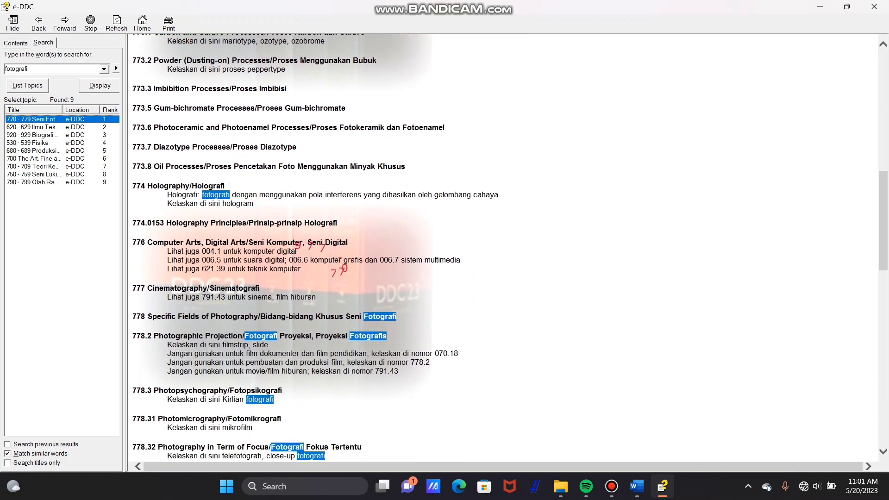
scroll(320, 236, "down", 3)
scroll(342, 273, "down", 2)
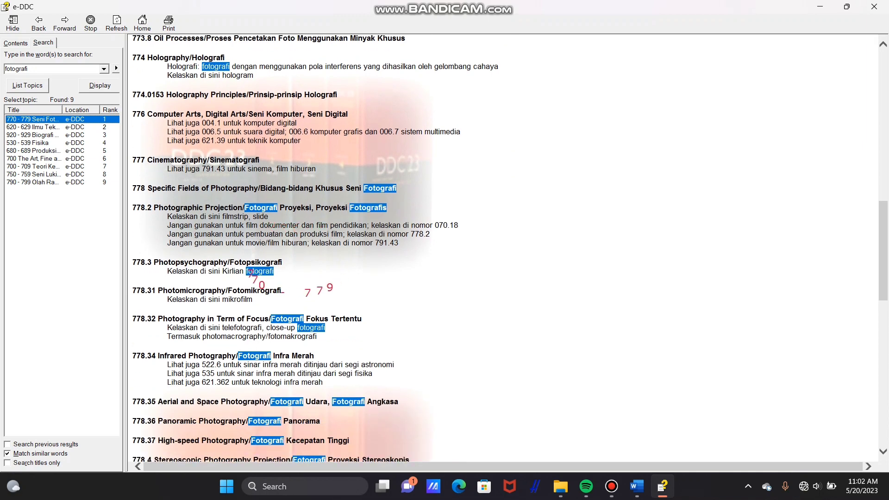
scroll(253, 262, "down", 2)
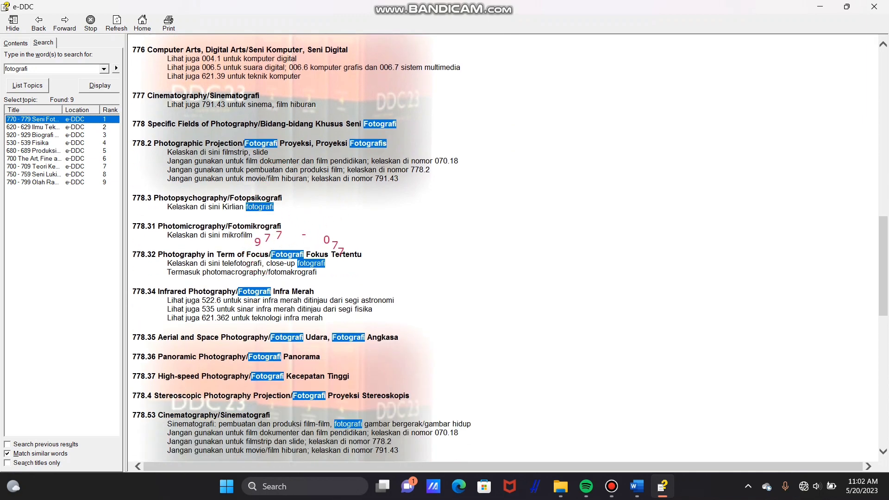
scroll(324, 251, "down", 3)
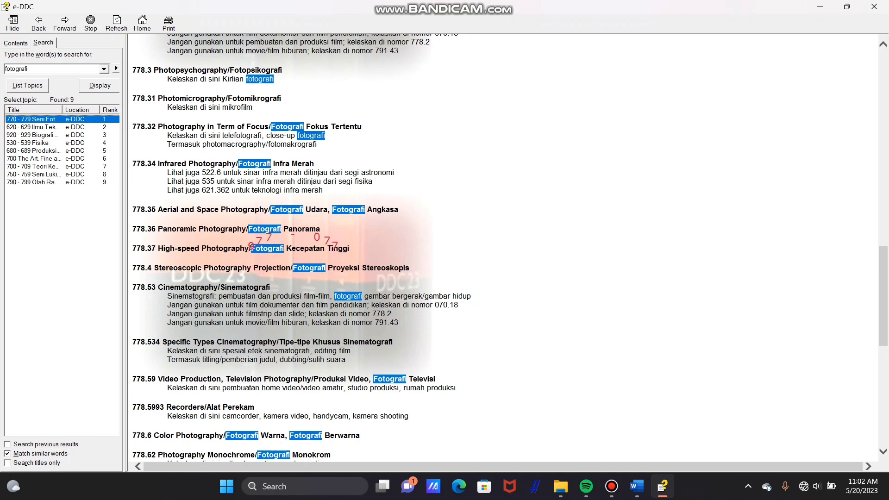
scroll(287, 250, "down", 5)
scroll(336, 253, "down", 2)
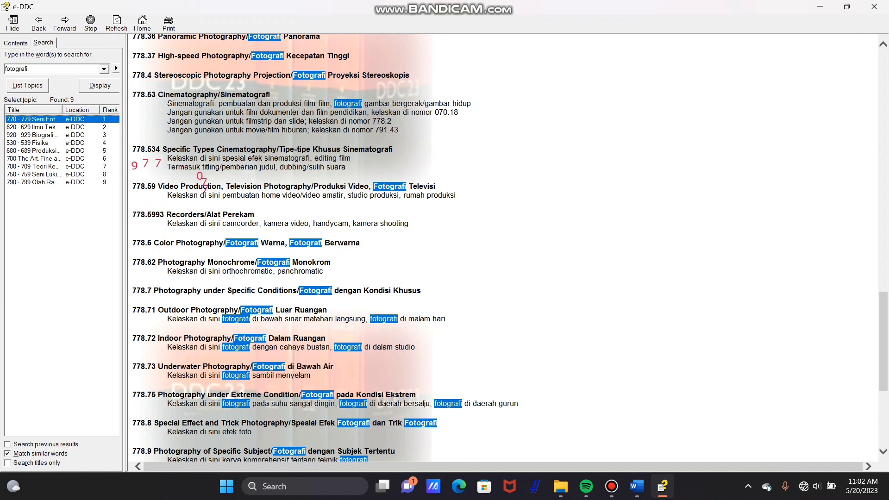
double_click(143, 186)
key("ctrl+c")
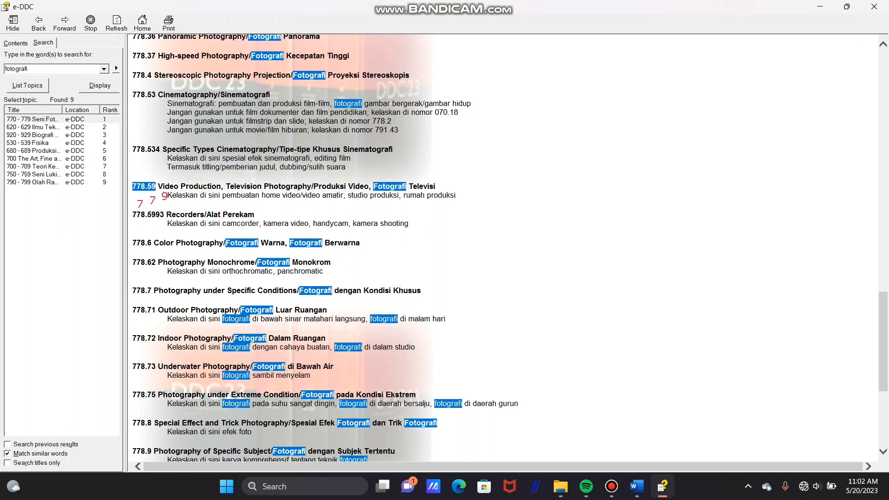
left_click(135, 153)
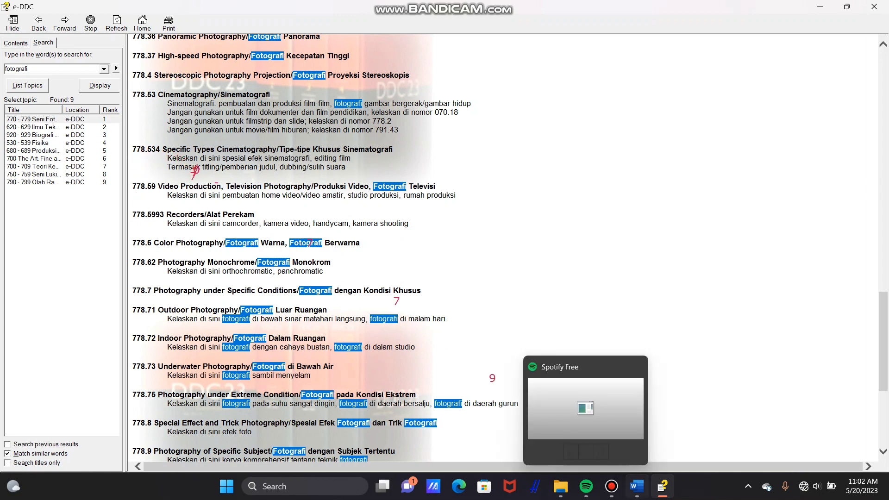
Switch to Word and paste 778.59 as the No Klasifikasi of book 12, Teknik Dasar Videografi
left_click(637, 486)
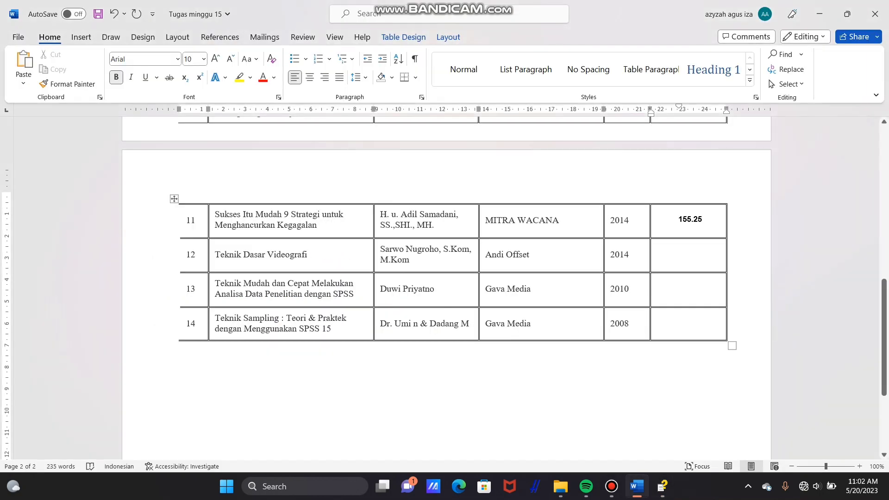
left_click(689, 254)
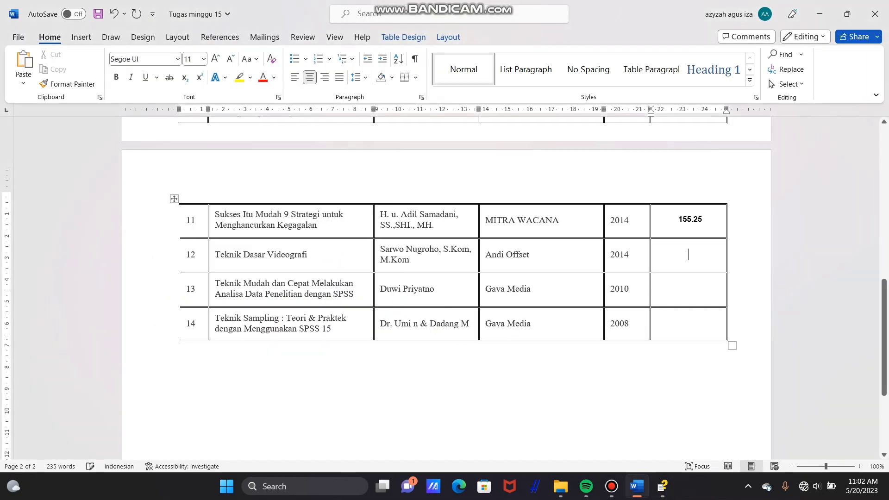
key("ctrl+v")
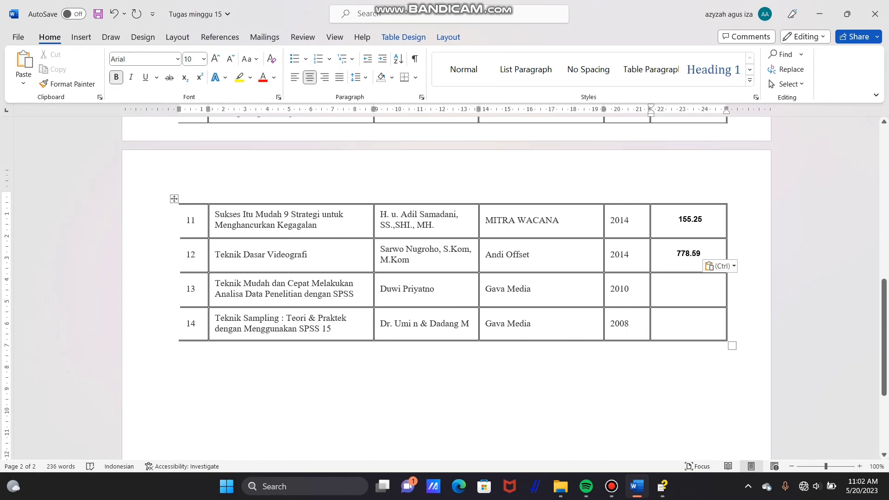
Switch to e-DDC, search the topics for "perangkat lunak" for book 13 and display the 000 - 009 Ilmu Umum dan Komputer topic
scroll(445, 287, "down", 3)
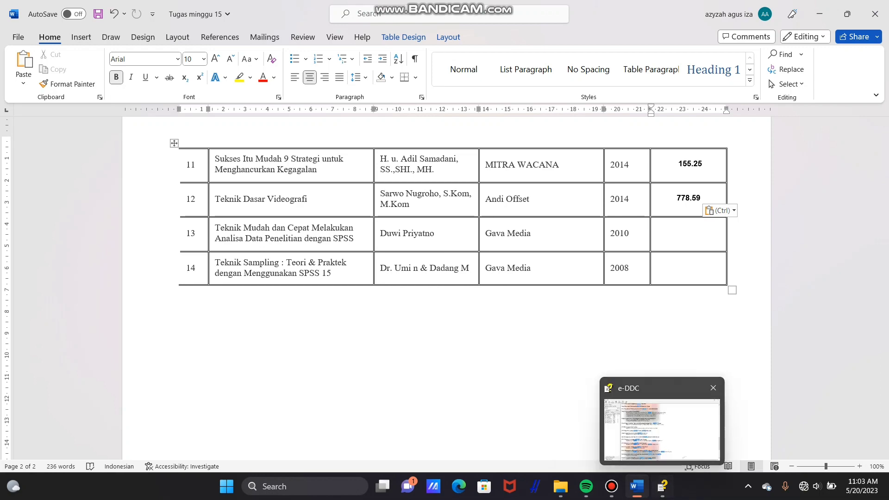
left_click(662, 486)
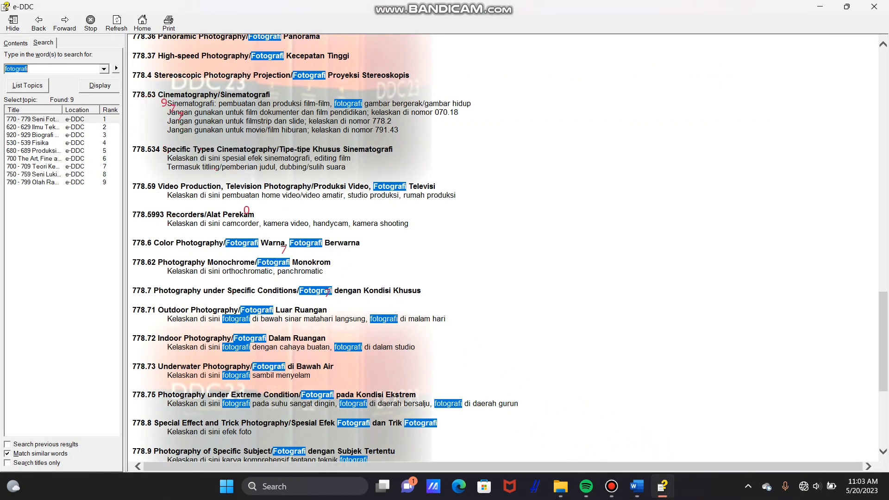
type("perangkat lunak")
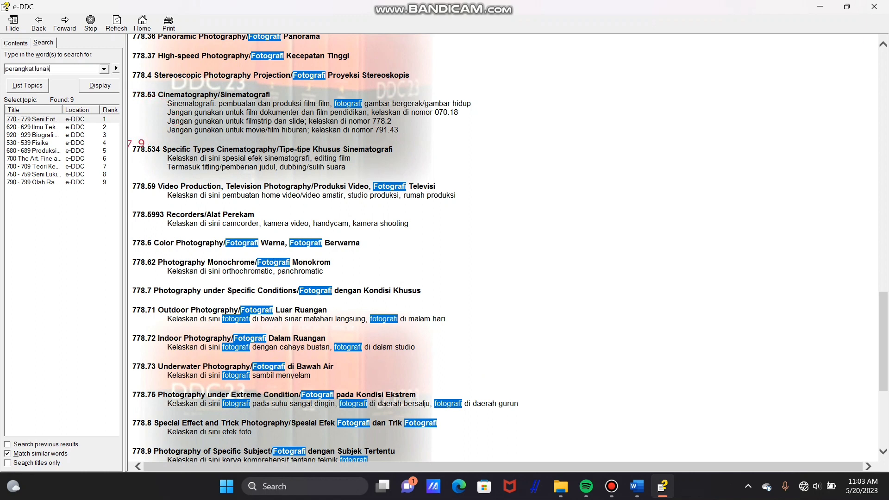
key("Return")
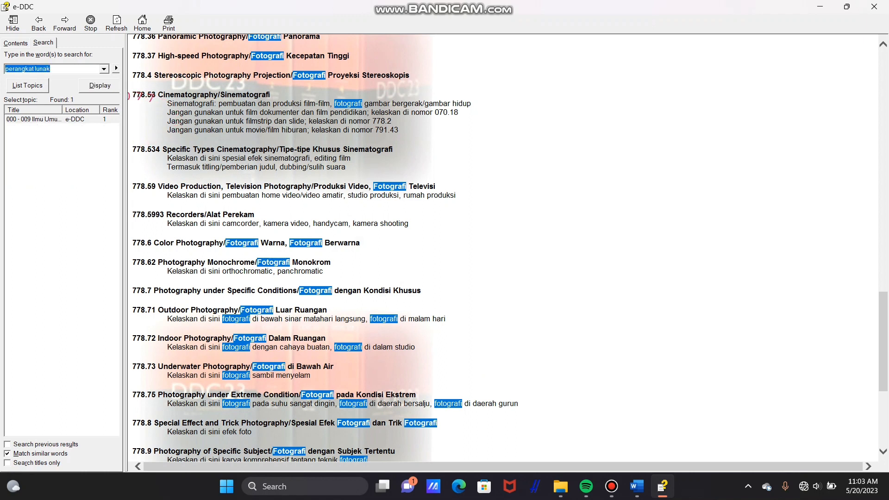
double_click(33, 119)
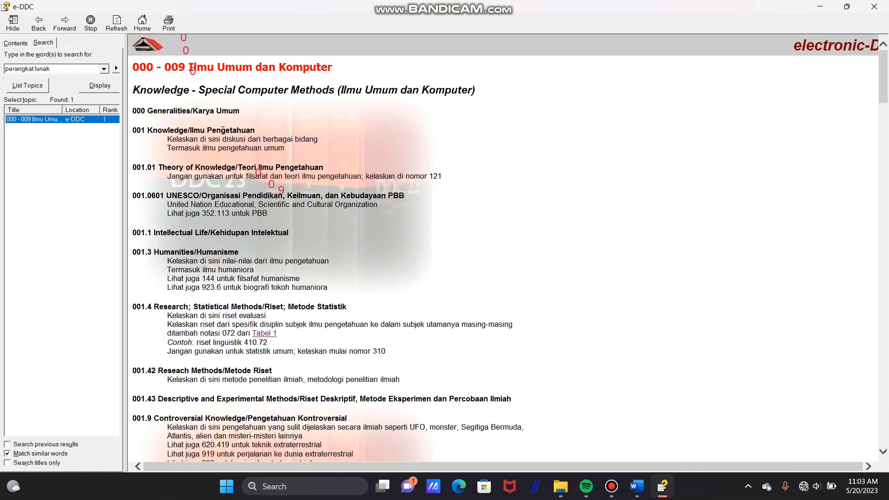
Find the Software System Analysis and Design entry in the computer topic and copy its number, 005.12
scroll(510, 248, "down", 8)
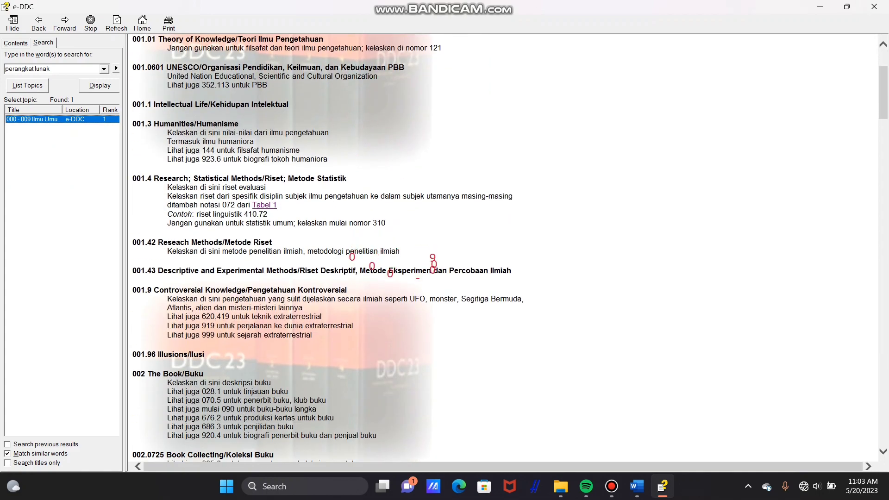
scroll(509, 248, "down", 10)
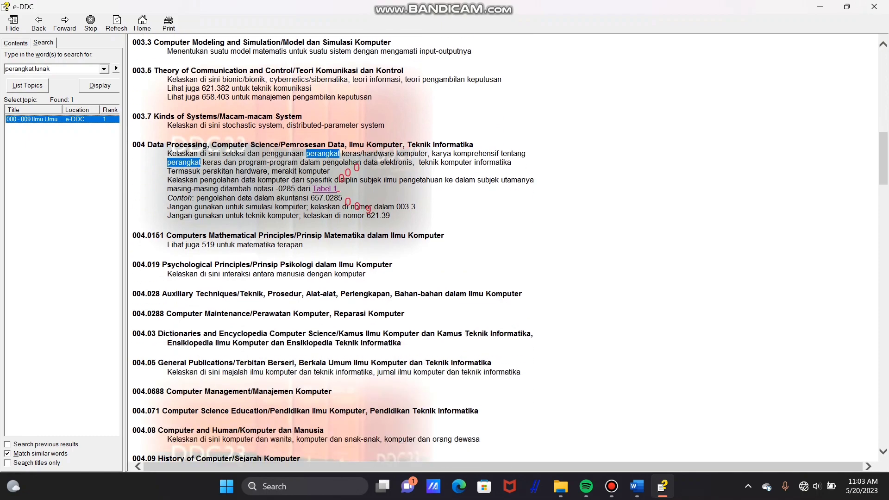
scroll(510, 248, "down", 10)
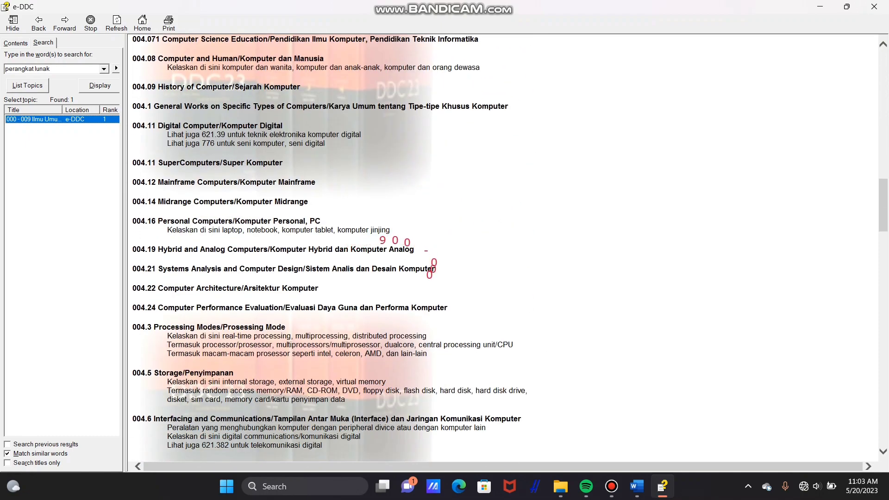
scroll(509, 248, "down", 4)
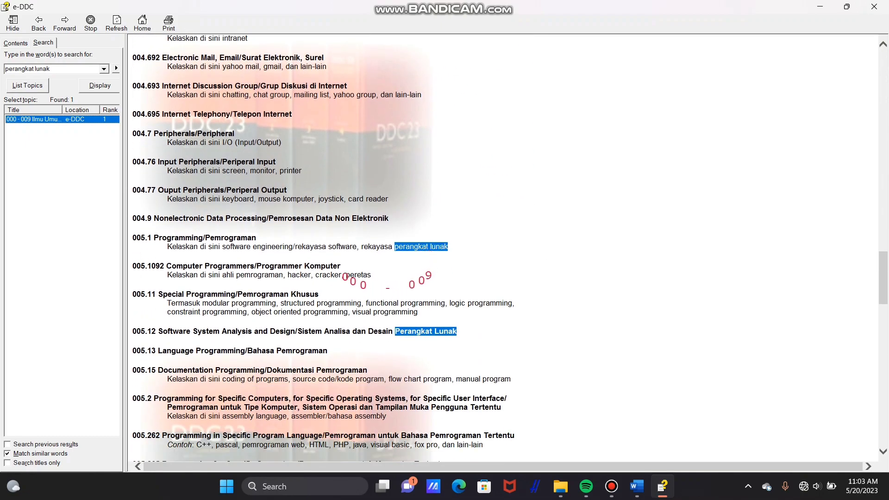
scroll(339, 267, "down", 3)
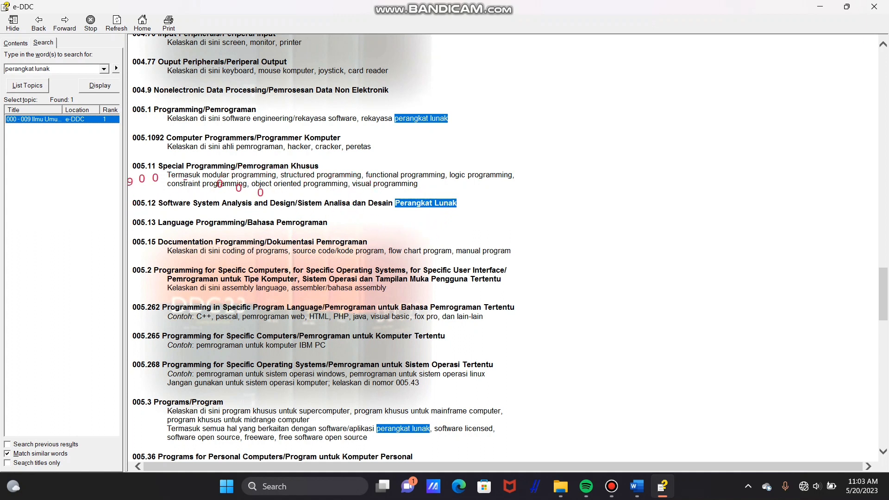
left_click_drag(133, 203, 156, 203)
key("ctrl+c")
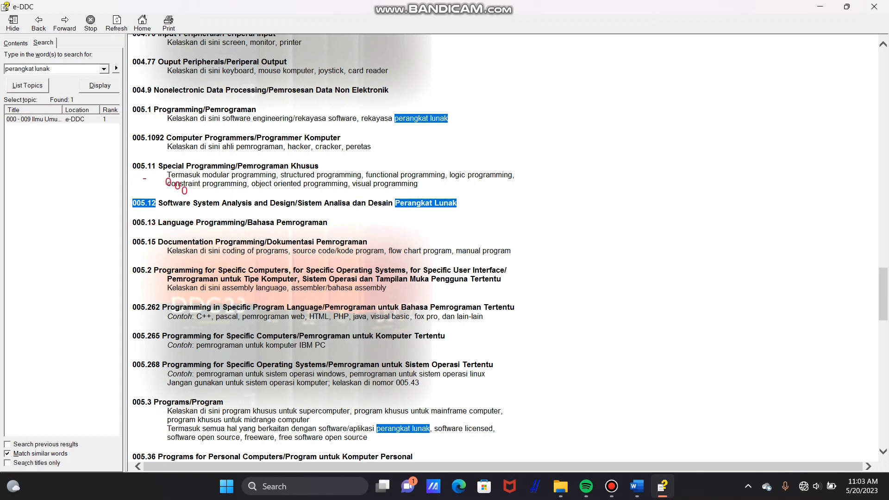
Switch to Word and paste 005.12, left-aligned, as the No Klasifikasi of book 13, Teknik Mudah dan Cepat Melakukan Analisa Data Penelitian dengan SPSS
left_click(637, 487)
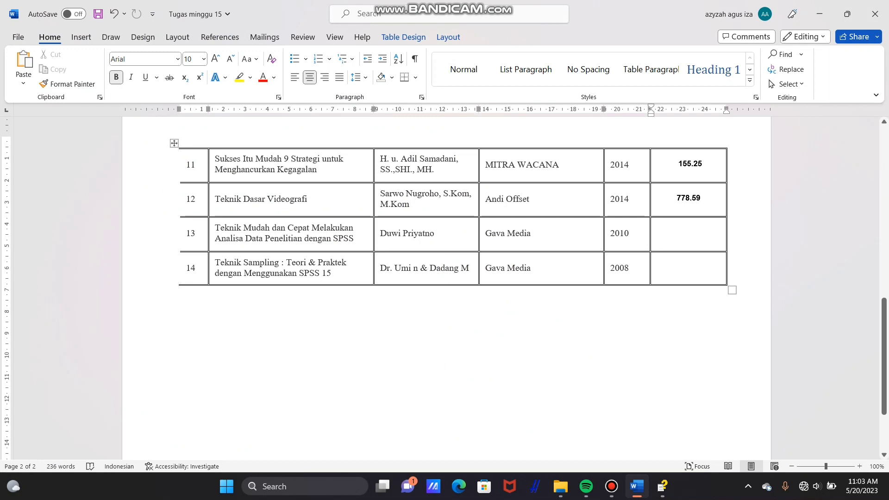
left_click(702, 233)
key("ctrl+z")
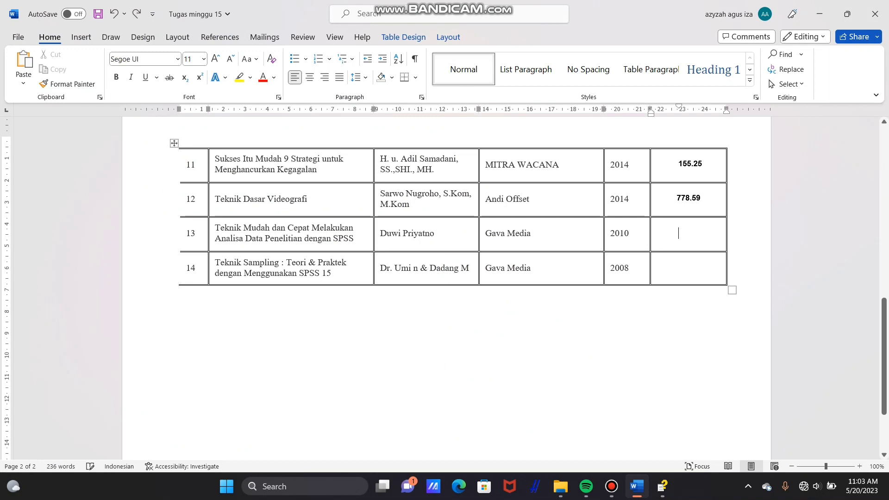
key("ctrl+v")
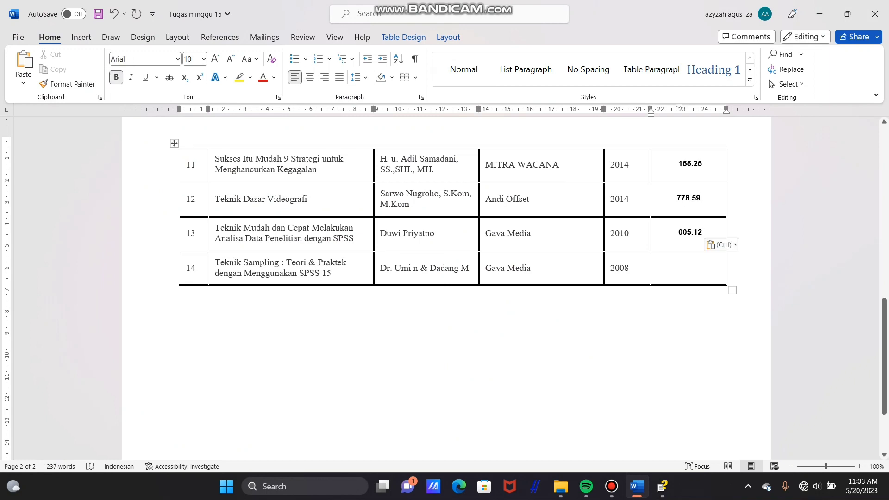
Switch to e-DDC, search for "statistik" for book 14 and copy the number 310 from the 310 - 319 Statistik Umum topic
scroll(445, 278, "down", 1)
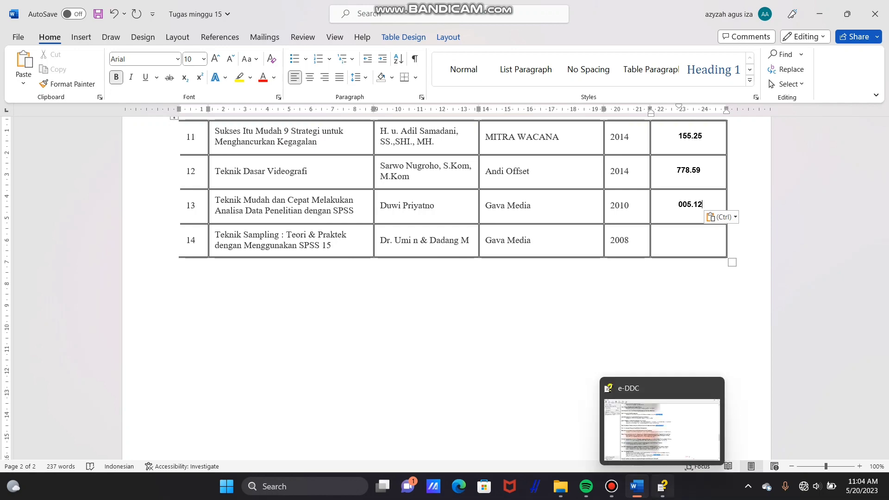
left_click(663, 486)
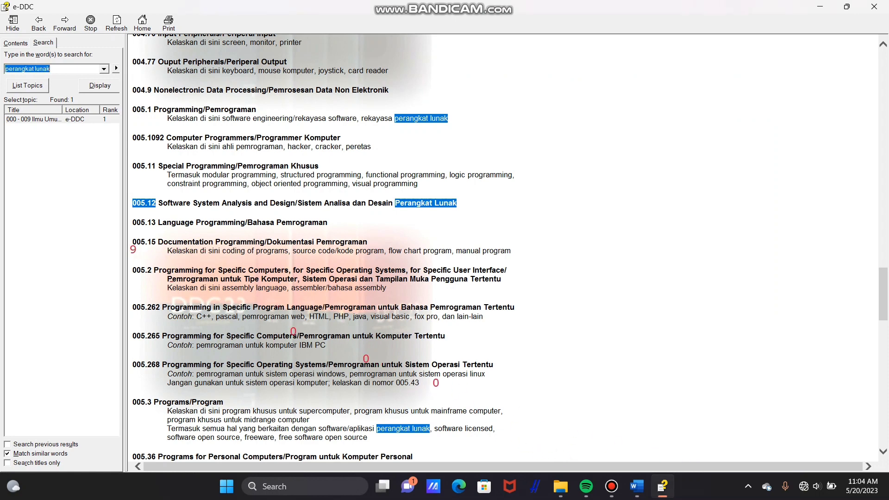
type("stat")
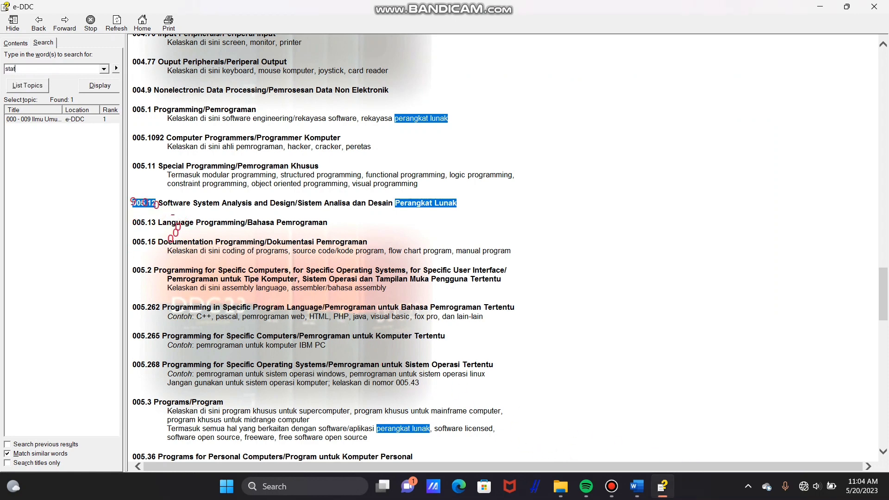
type("istik")
key("Return")
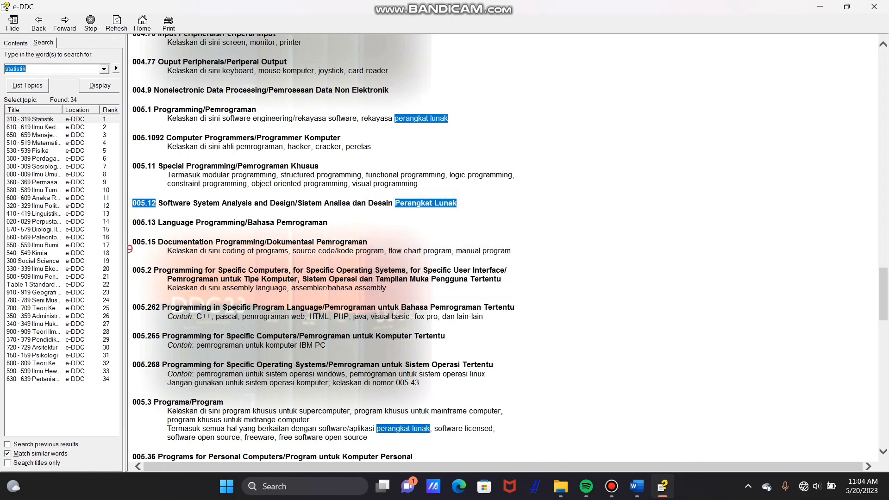
key("Return")
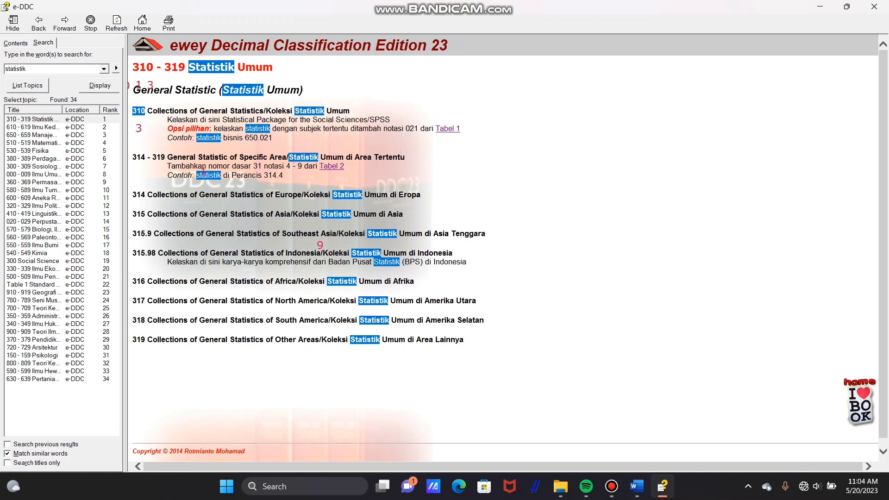
Switch to Word and enter 310 as the No Klasifikasi of book 14, Teknik Sampling : Teori & Praktek dengan Menggunakan SPSS 15
left_click(637, 487)
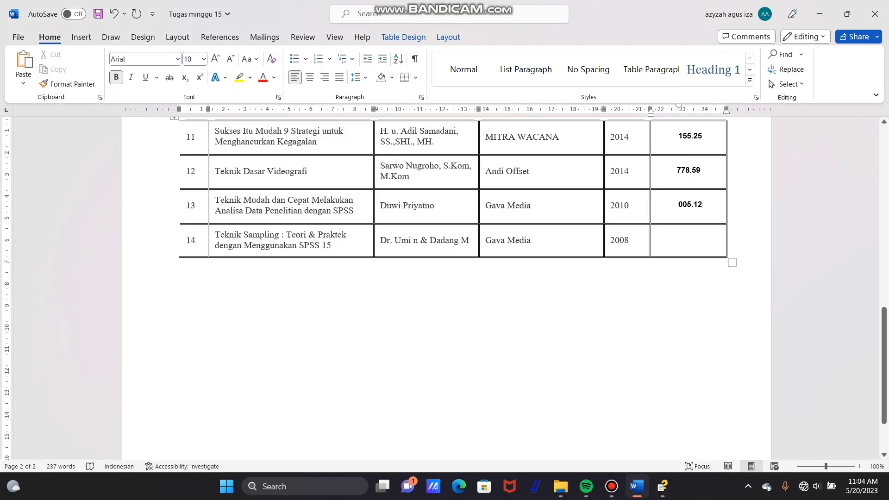
left_click(689, 240)
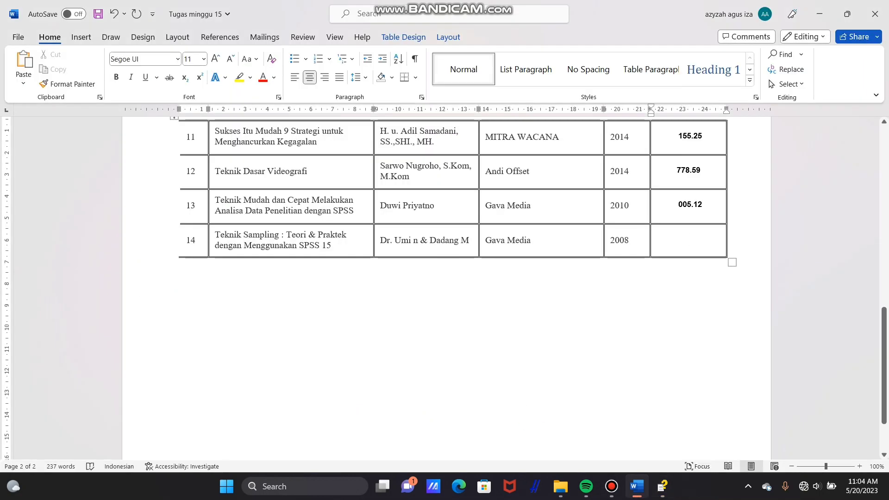
type("310")
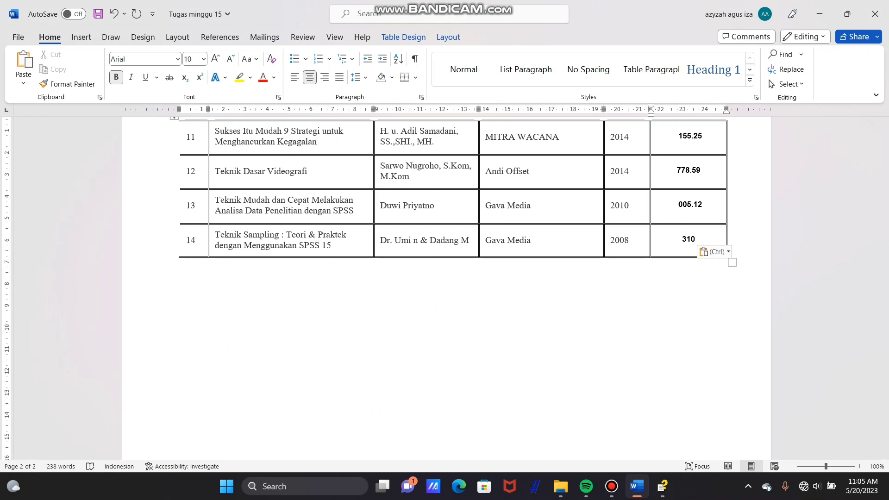
Review the No Klasifikasi column from book 14 back up to the student details above the table
scroll(444, 287, "up", 6)
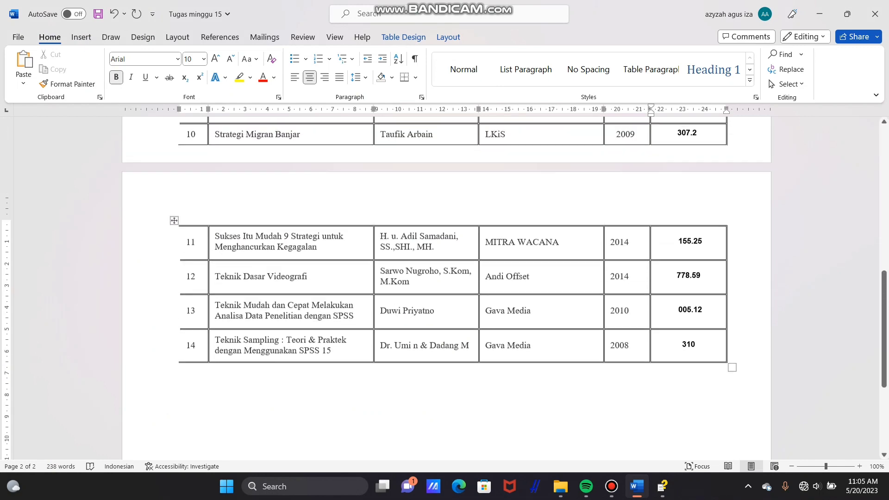
scroll(445, 287, "up", 4)
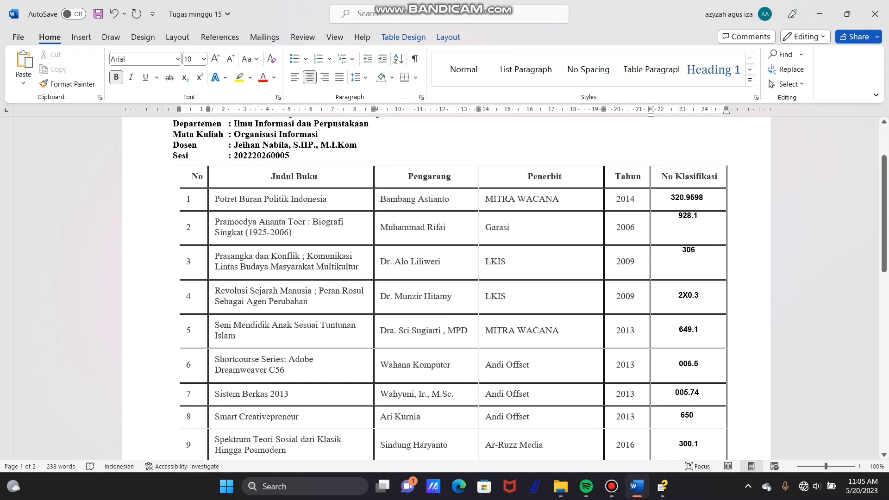
scroll(445, 288, "up", 2)
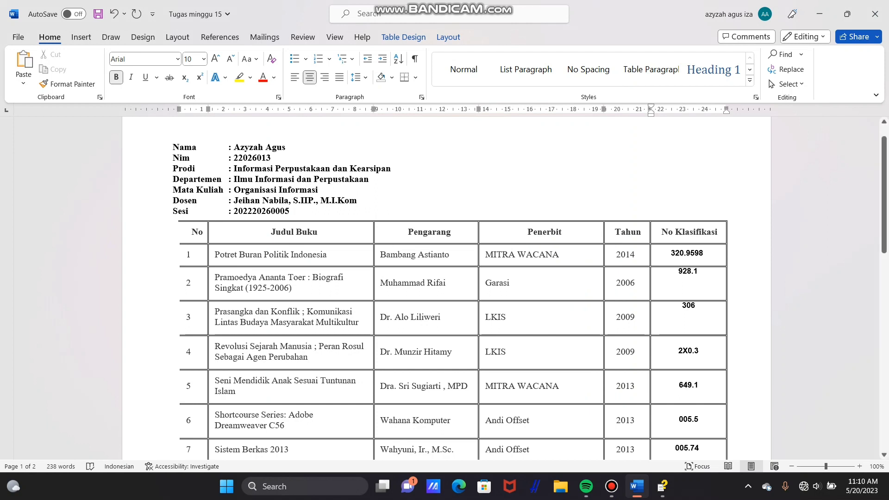
scroll(446, 287, "down", 1)
scroll(447, 287, "up", 1)
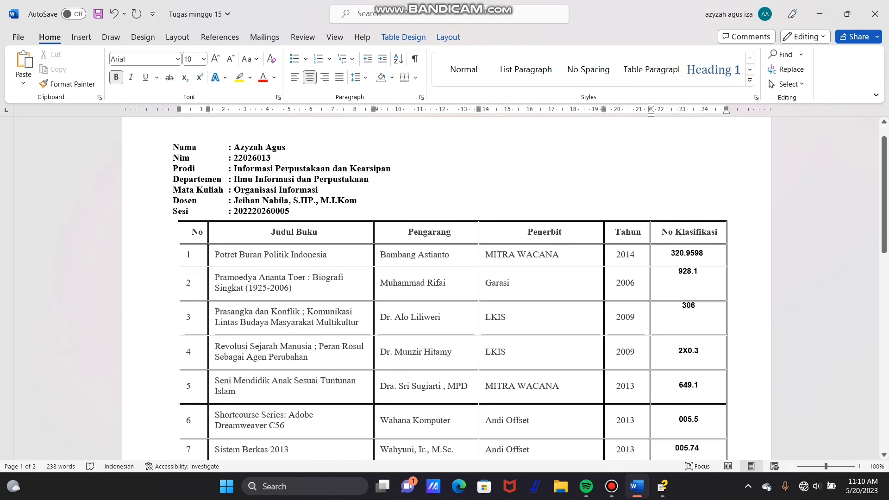